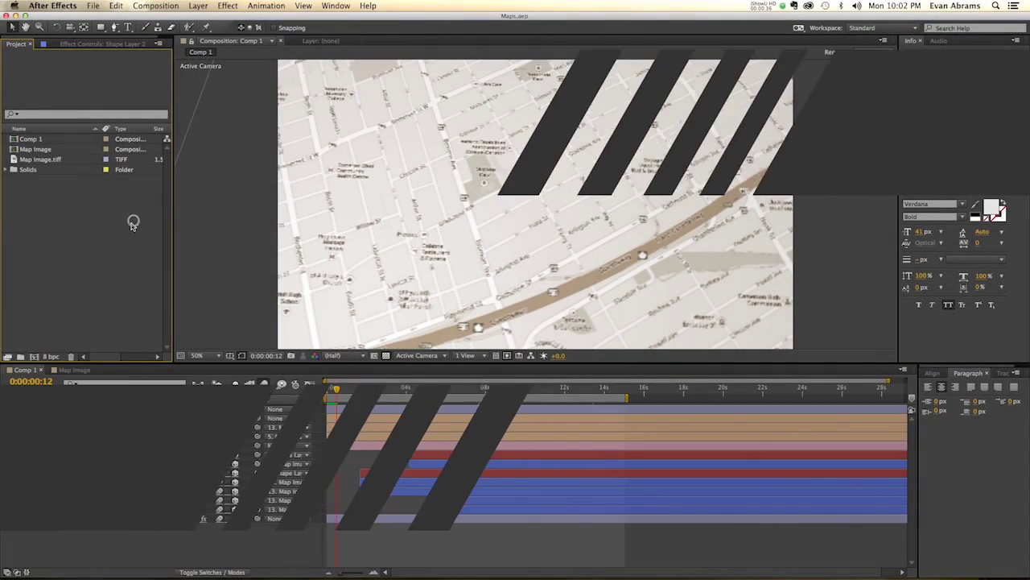
Step: Open Map Image.tiff from the Project panel in the Footage viewer to see the whole map
{"action": "left_click", "coordinate": [28, 159]}
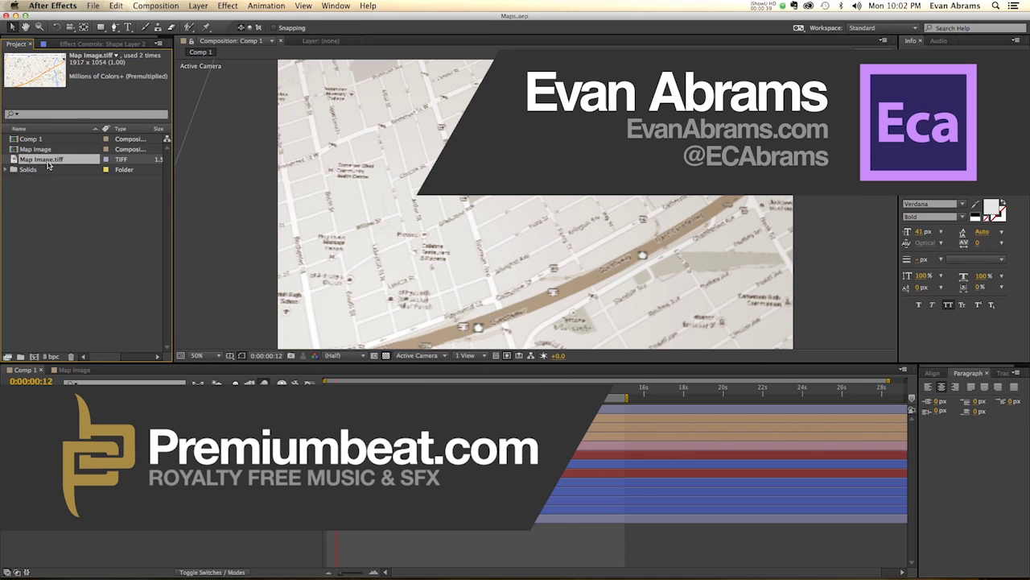
{"action": "double_click", "coordinate": [47, 162]}
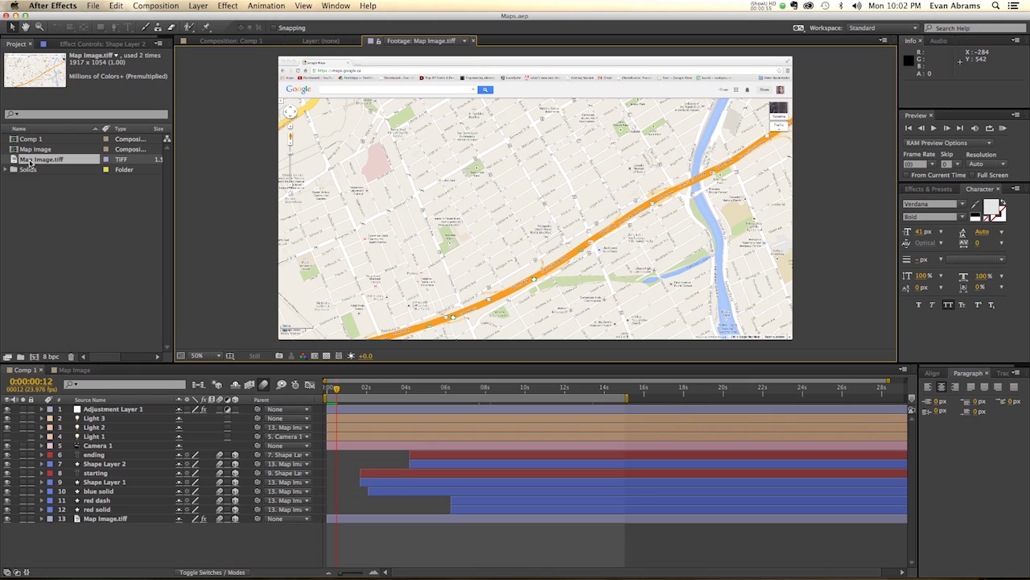
Step: Create a new composition from Map Image.tiff and pan around the enlarged map
{"action": "left_click_drag", "start_coordinate": [34, 165], "coordinate": [35, 359]}
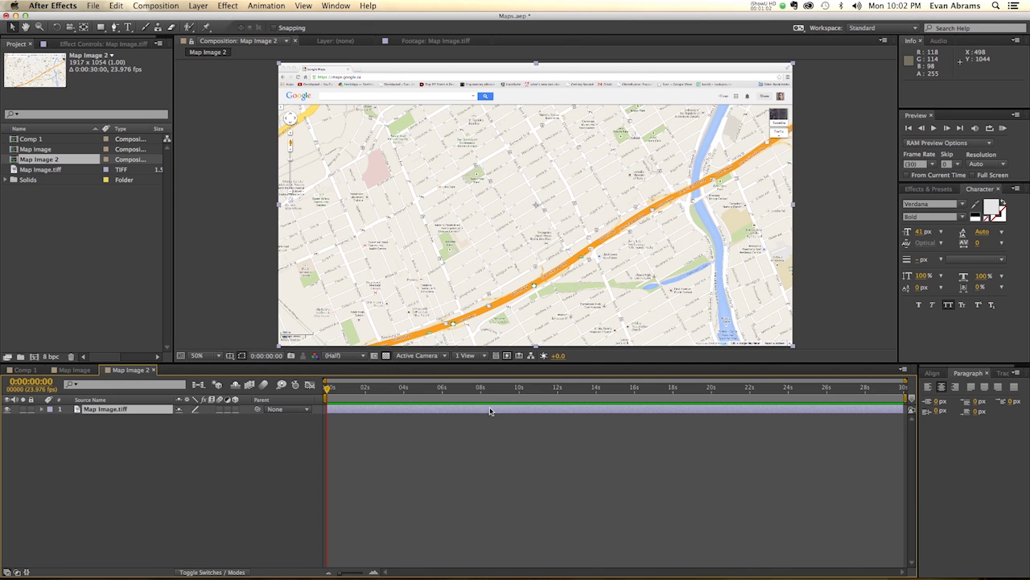
{"action": "scroll", "coordinate": [565, 250], "scroll_direction": "up", "scroll_amount": 2}
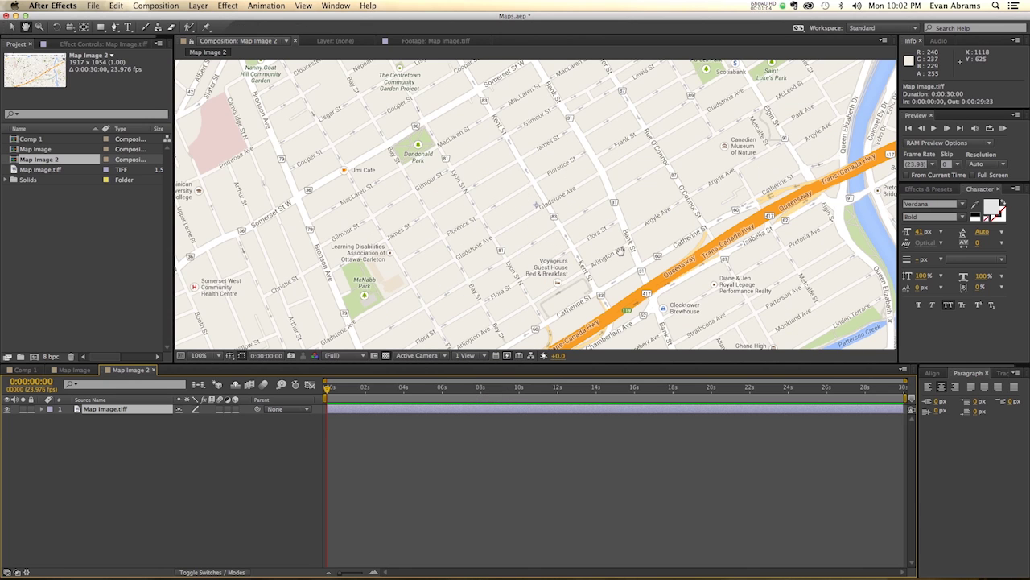
{"action": "left_click_drag", "start_coordinate": [620, 251], "coordinate": [598, 272]}
{"action": "left_click", "coordinate": [274, 466]}
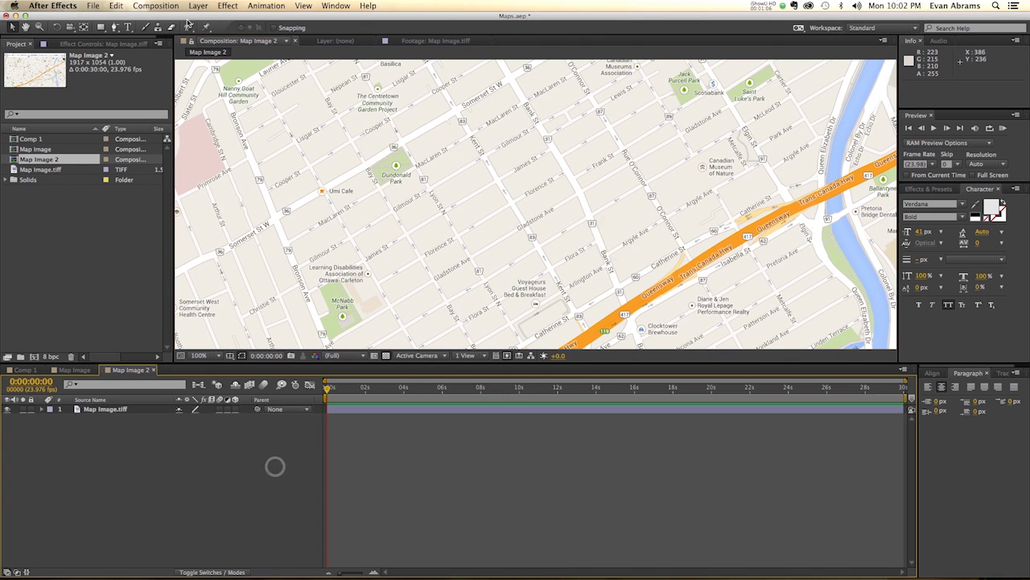
Step: Select the Pen tool and view the map at 100%
{"action": "left_click_drag", "start_coordinate": [116, 28], "coordinate": [151, 26]}
{"action": "scroll", "coordinate": [466, 161], "scroll_direction": "down", "scroll_amount": 2}
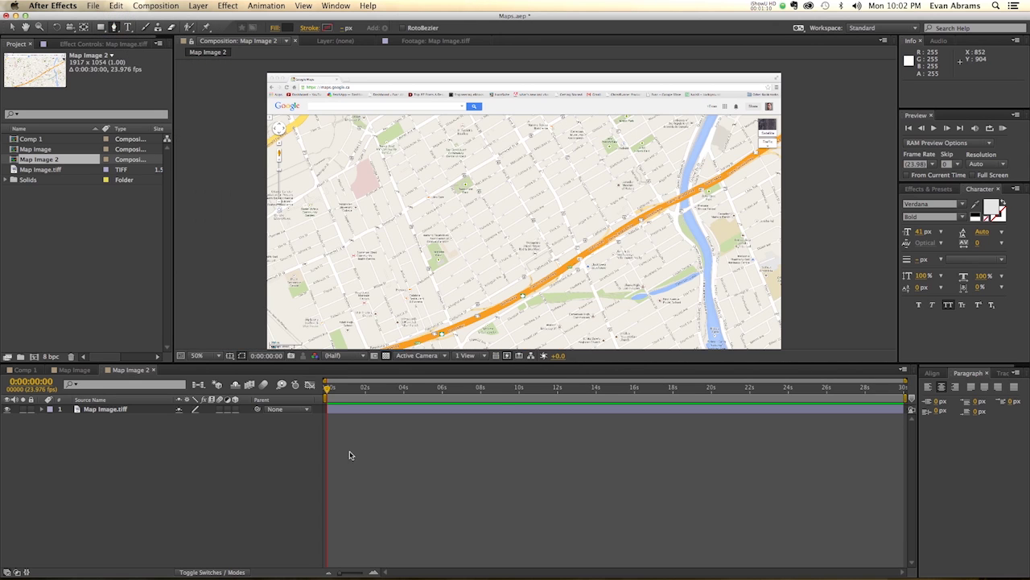
{"action": "left_click", "coordinate": [233, 452]}
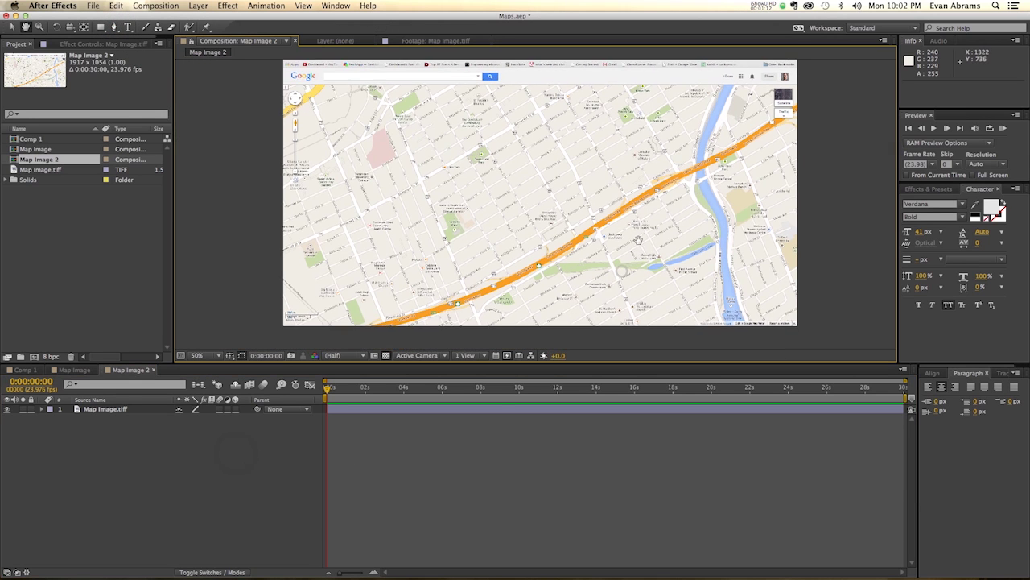
{"action": "left_click", "coordinate": [617, 271]}
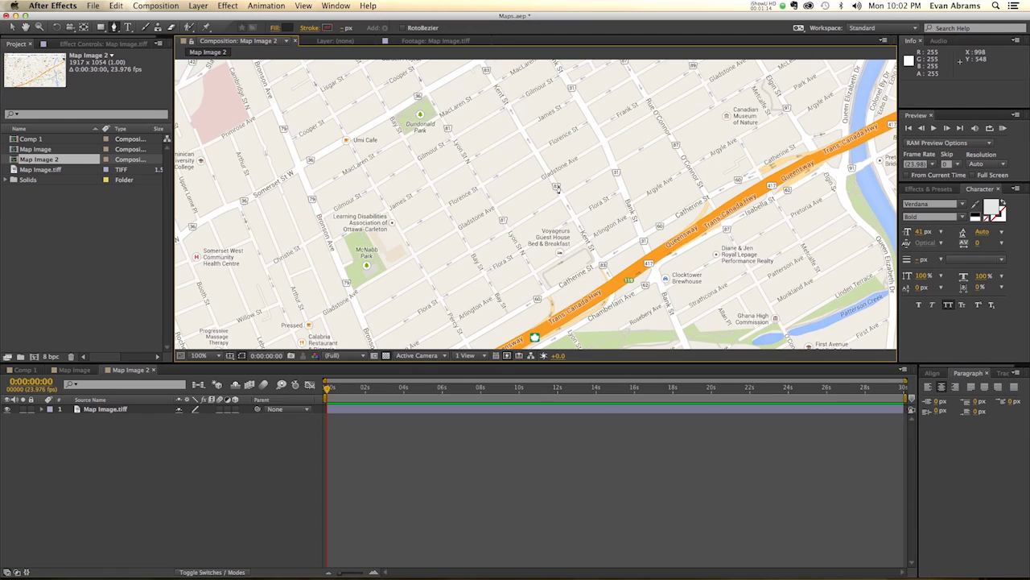
{"action": "scroll", "coordinate": [556, 188], "scroll_direction": "up", "scroll_amount": 2}
{"action": "scroll", "coordinate": [549, 171], "scroll_direction": "down", "scroll_amount": 2}
Step: Trace the four-point route along the streets near Dundonald Park
{"action": "left_click_drag", "start_coordinate": [534, 155], "coordinate": [508, 103]}
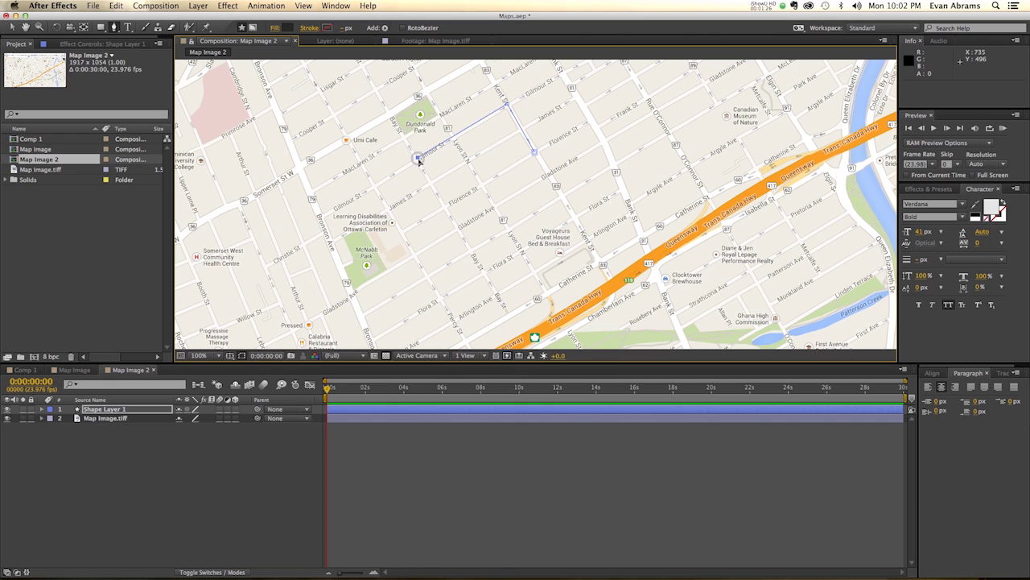
{"action": "left_click", "coordinate": [417, 157]}
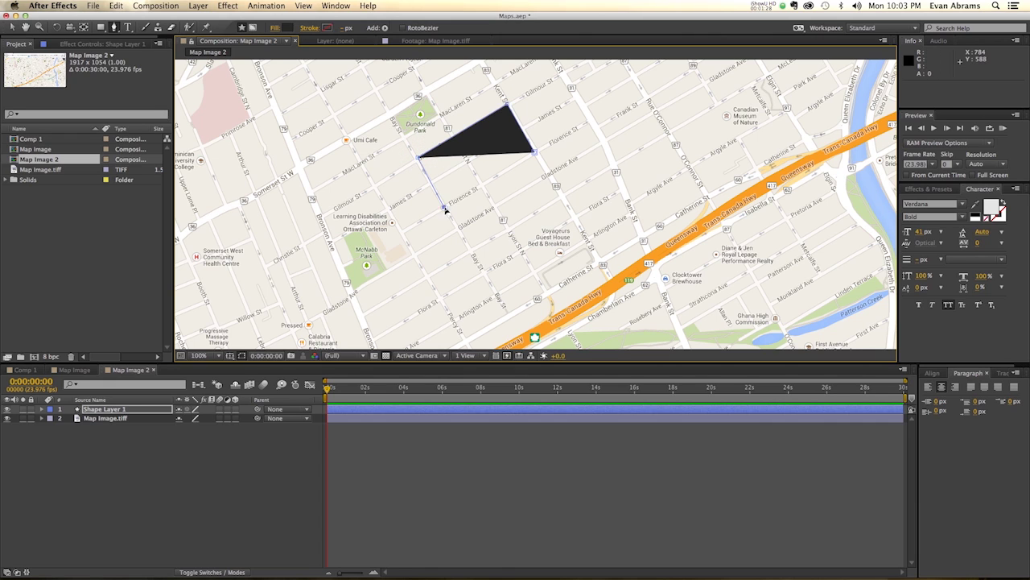
{"action": "left_click", "coordinate": [444, 207]}
{"action": "left_click", "coordinate": [401, 231]}
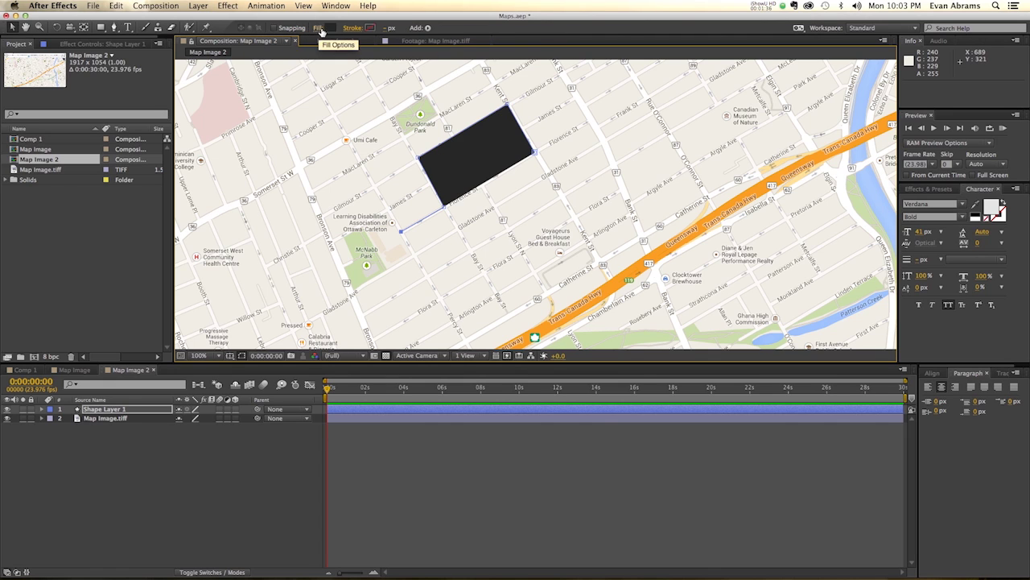
Step: Set the route path's fill to None
{"action": "left_click", "coordinate": [319, 28]}
{"action": "left_click", "coordinate": [461, 269]}
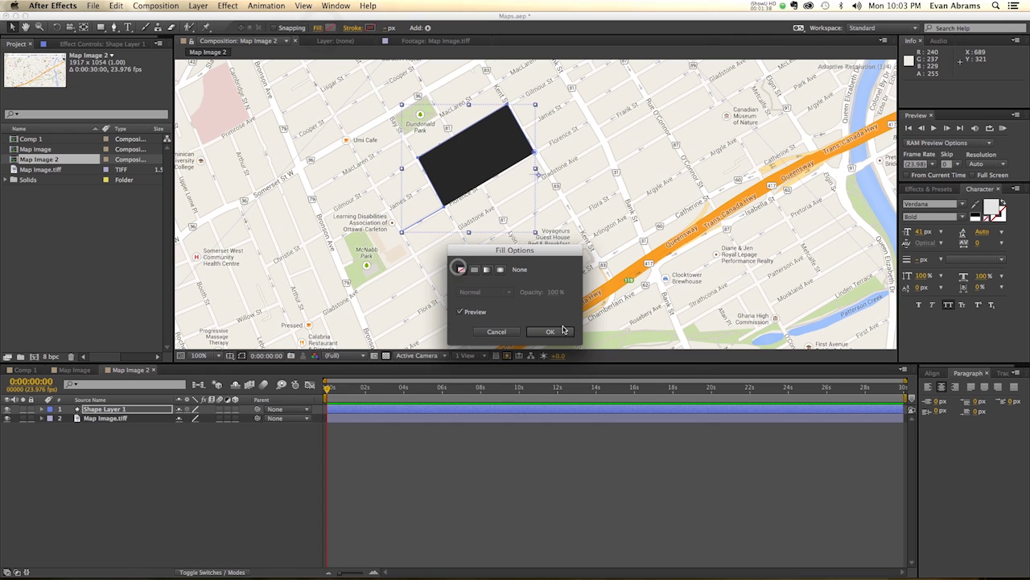
{"action": "left_click", "coordinate": [549, 330]}
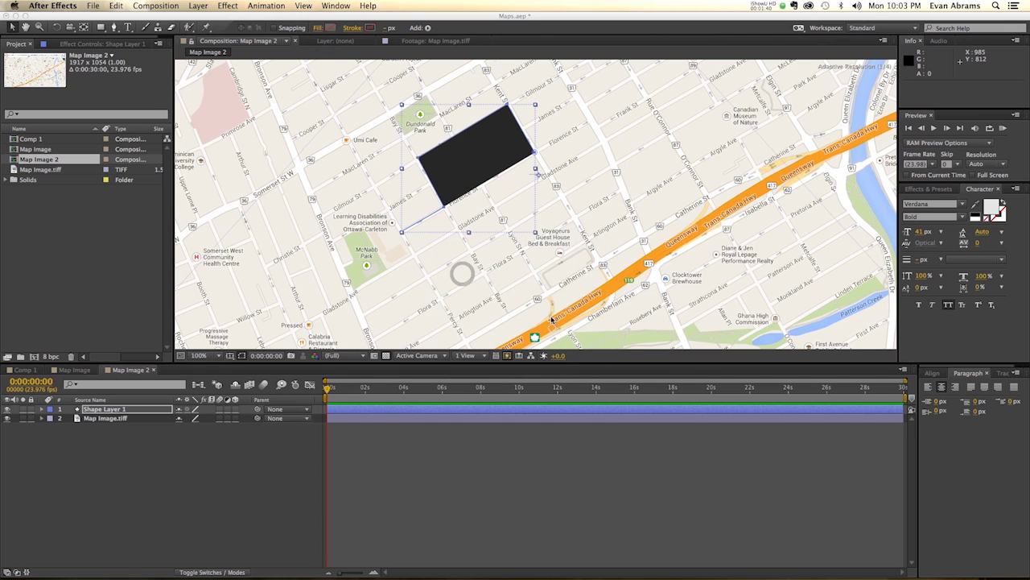
Step: Give the route a solid blue 10 px stroke on Shape Layer 1
{"action": "left_click", "coordinate": [353, 28]}
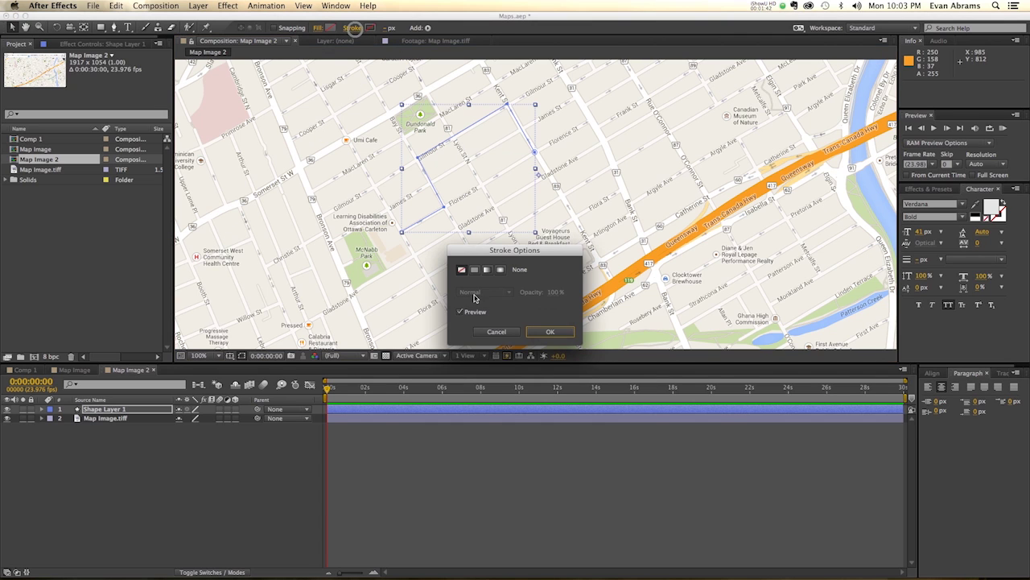
{"action": "left_click", "coordinate": [479, 268]}
{"action": "left_click", "coordinate": [550, 331]}
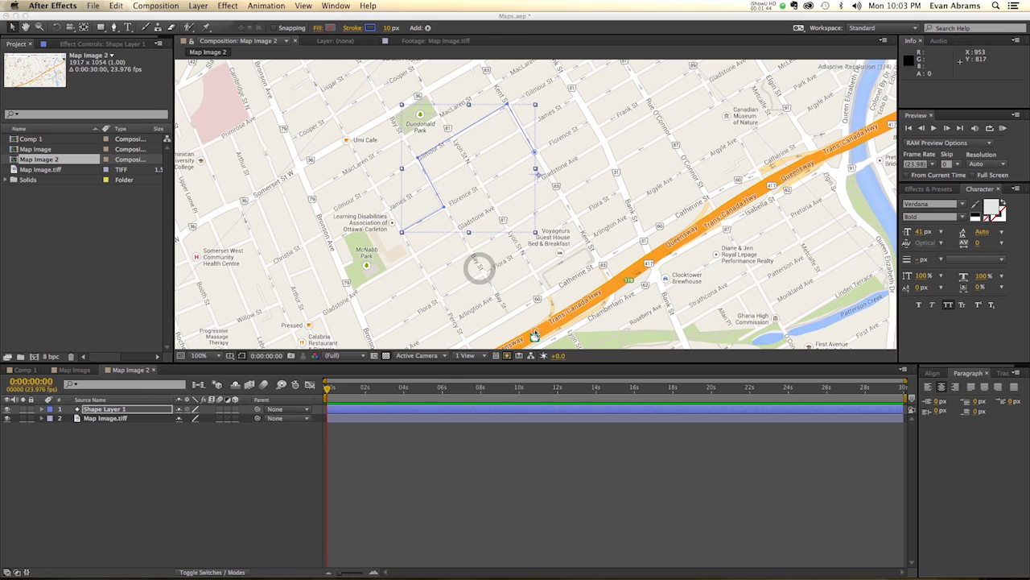
{"action": "left_click", "coordinate": [369, 27]}
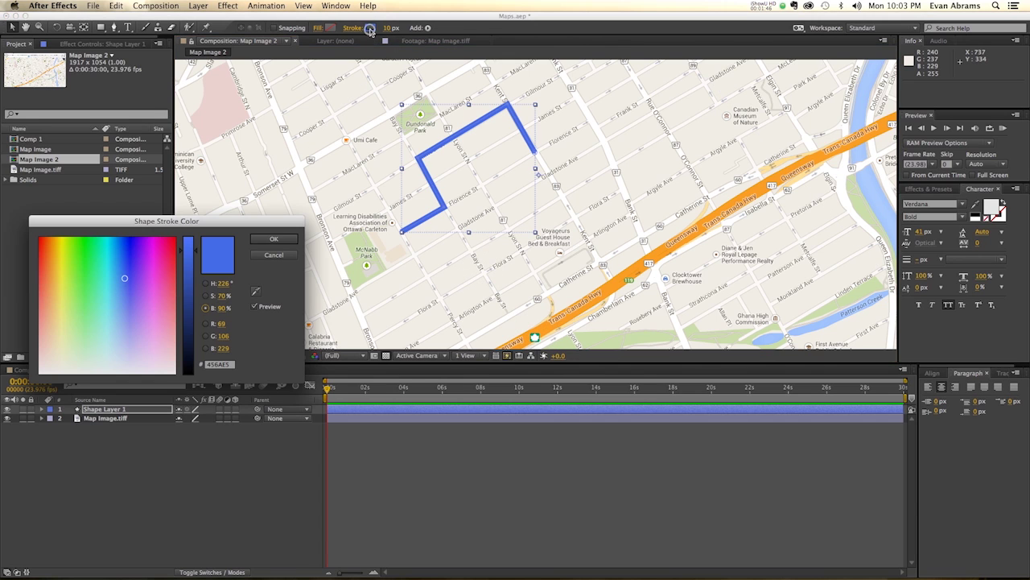
{"action": "left_click", "coordinate": [290, 238]}
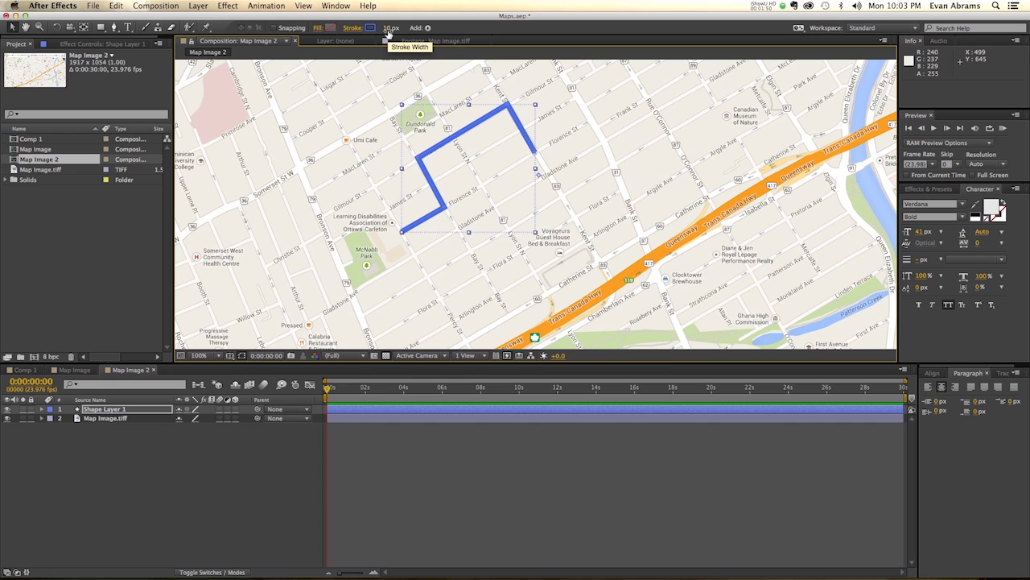
{"action": "left_click", "coordinate": [305, 436]}
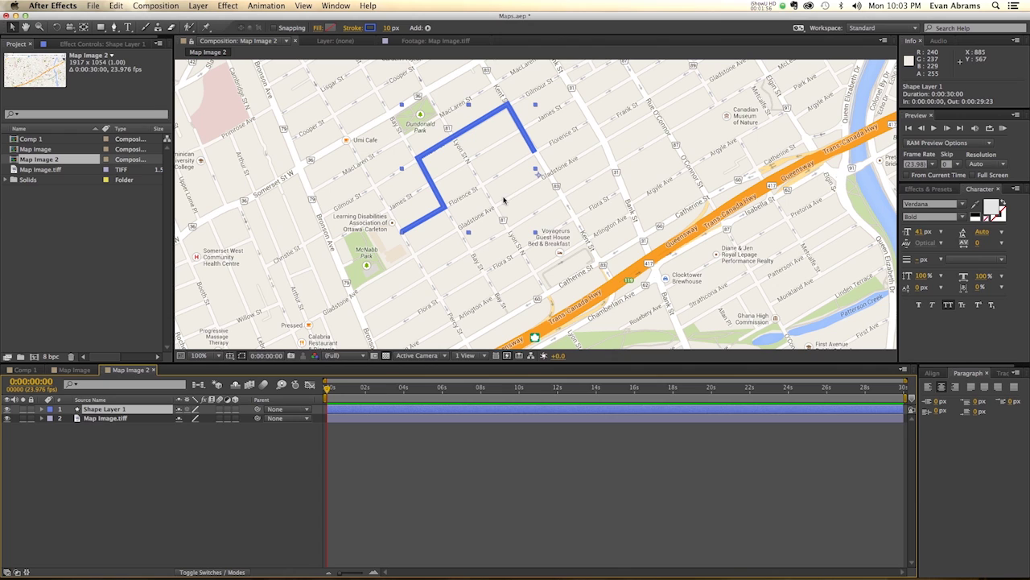
Step: Copy the Shape Layer 1 route and Map Image.tiff layers
{"action": "left_click", "coordinate": [126, 419], "text": "shift"}
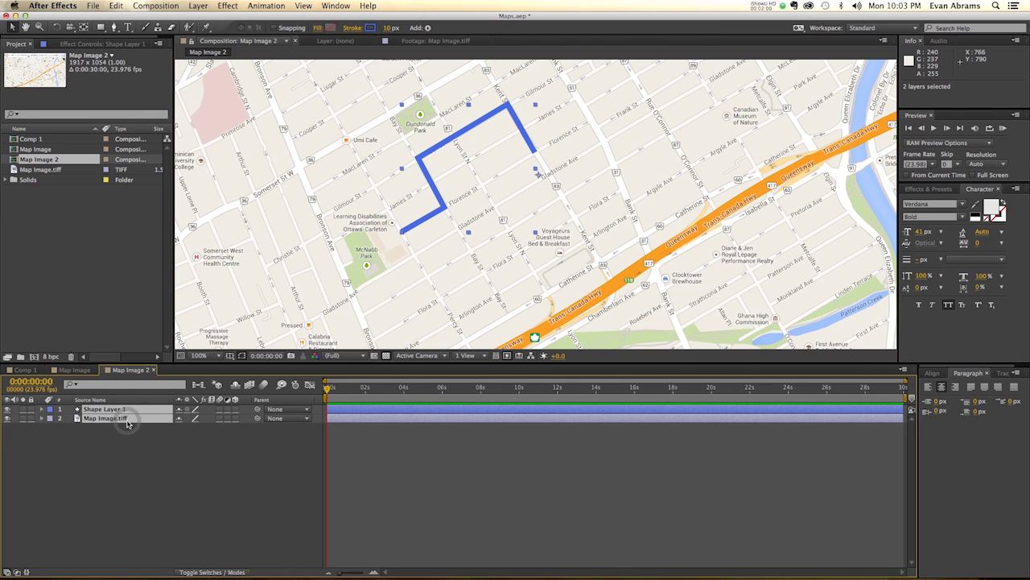
{"action": "key", "text": "super+c"}
{"action": "left_click", "coordinate": [127, 283]}
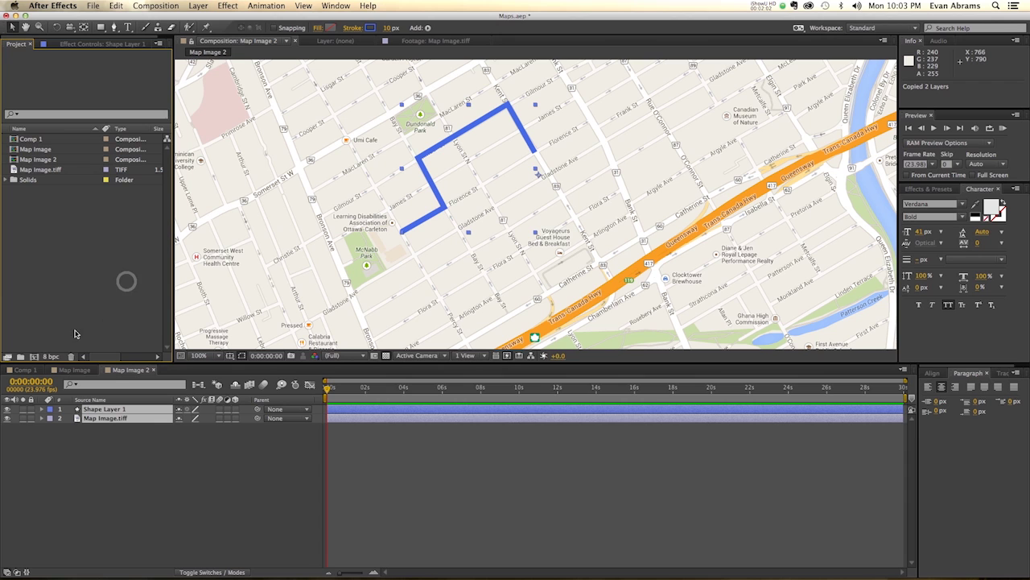
Step: Create the Animated Map composition using the HDTV 1080 24 preset (1920×1080, 24 fps)
{"action": "left_click", "coordinate": [35, 357]}
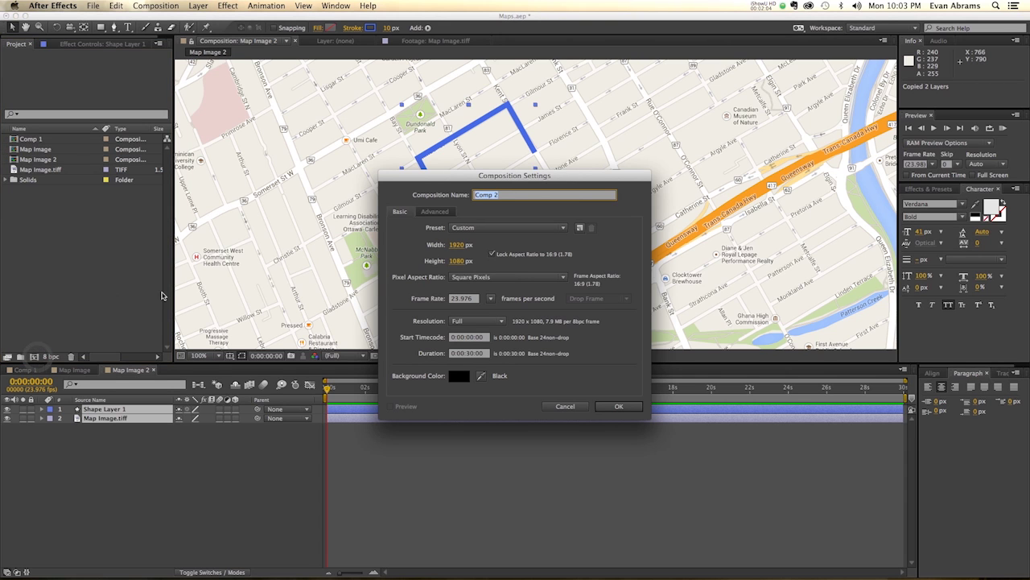
{"action": "type", "text": "Animated Map"}
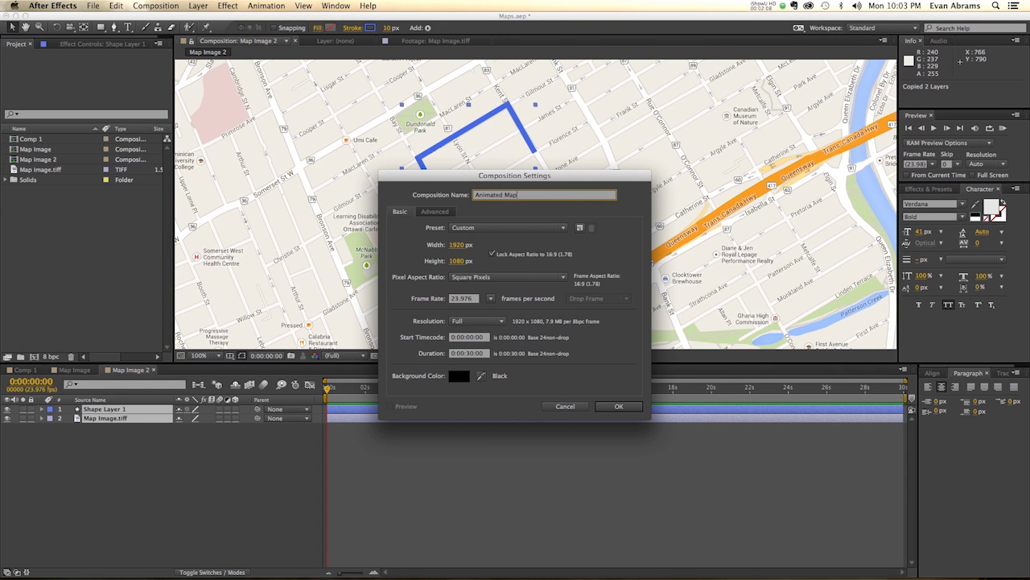
{"action": "key", "text": "Return"}
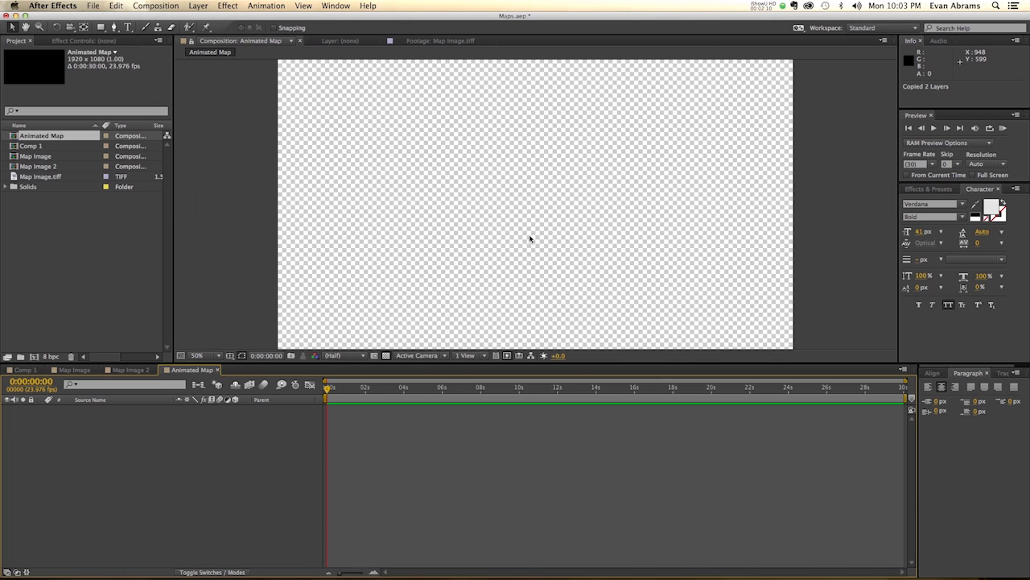
{"action": "key", "text": "period"}
{"action": "left_click", "coordinate": [904, 373]}
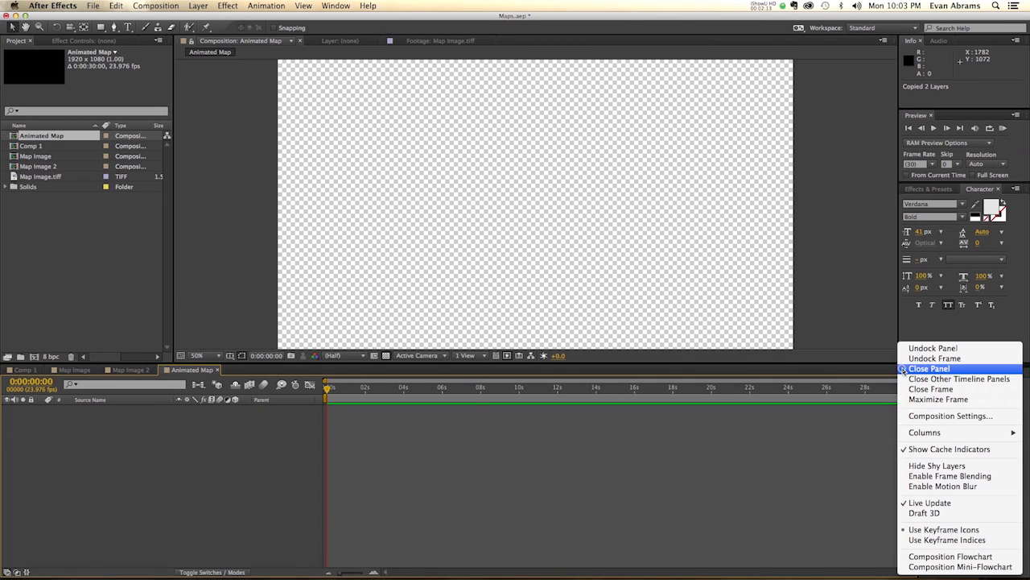
{"action": "left_click", "coordinate": [936, 416]}
{"action": "left_click", "coordinate": [505, 228]}
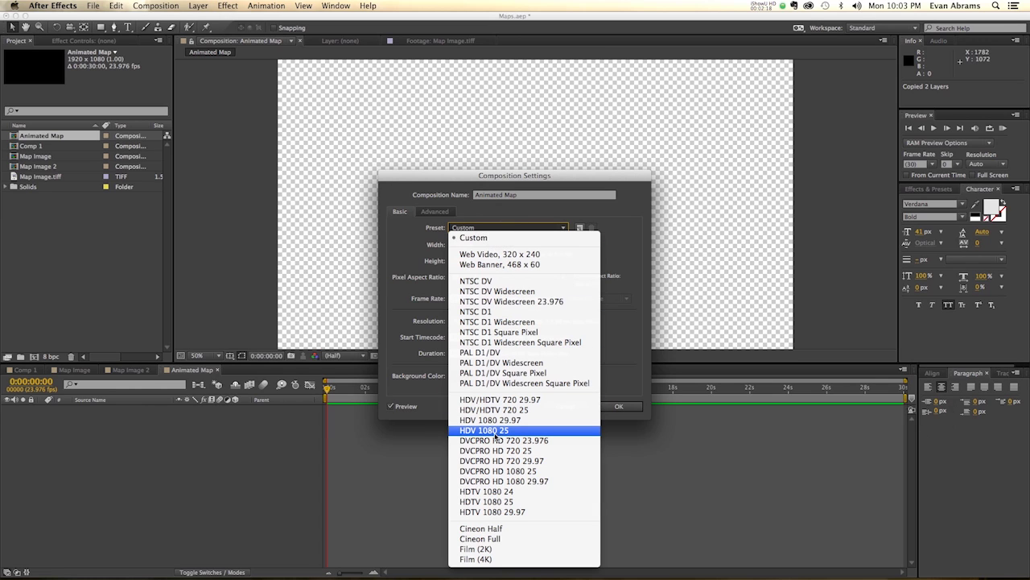
{"action": "left_click", "coordinate": [493, 492]}
{"action": "left_click", "coordinate": [612, 405]}
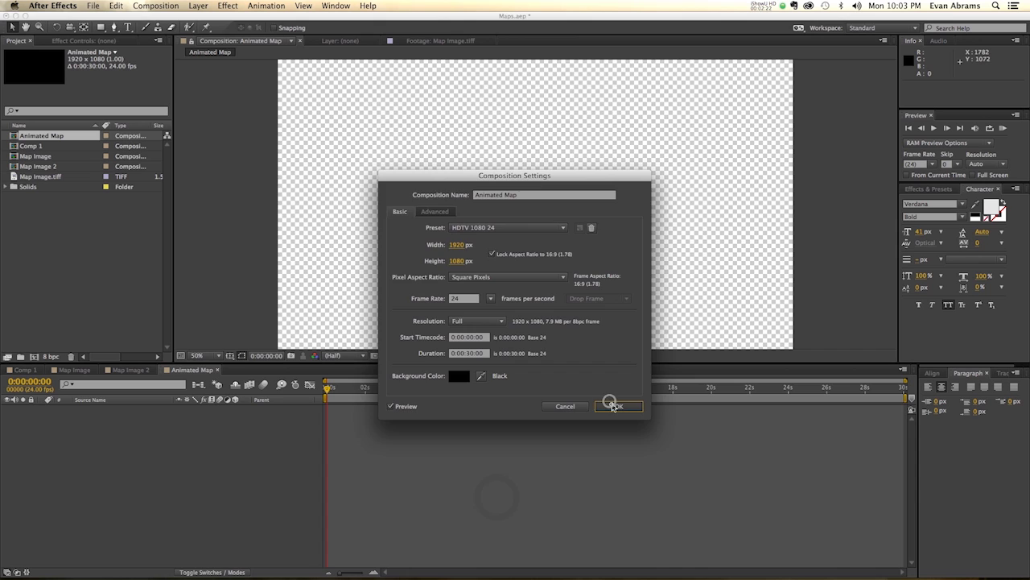
Step: Paste the route and map layers into Animated Map and make both 3D
{"action": "key", "text": "comma"}
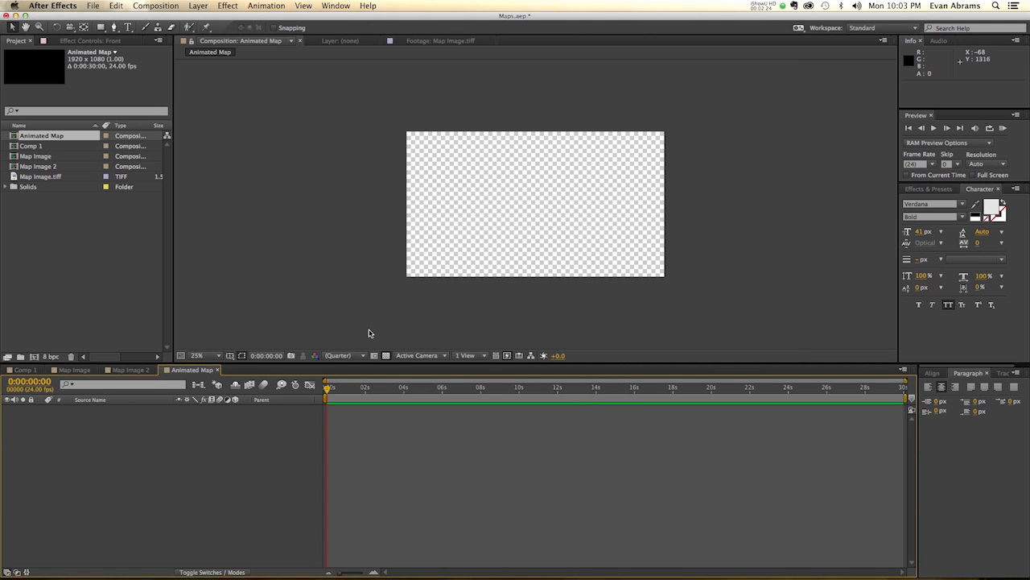
{"action": "key", "text": "super+v"}
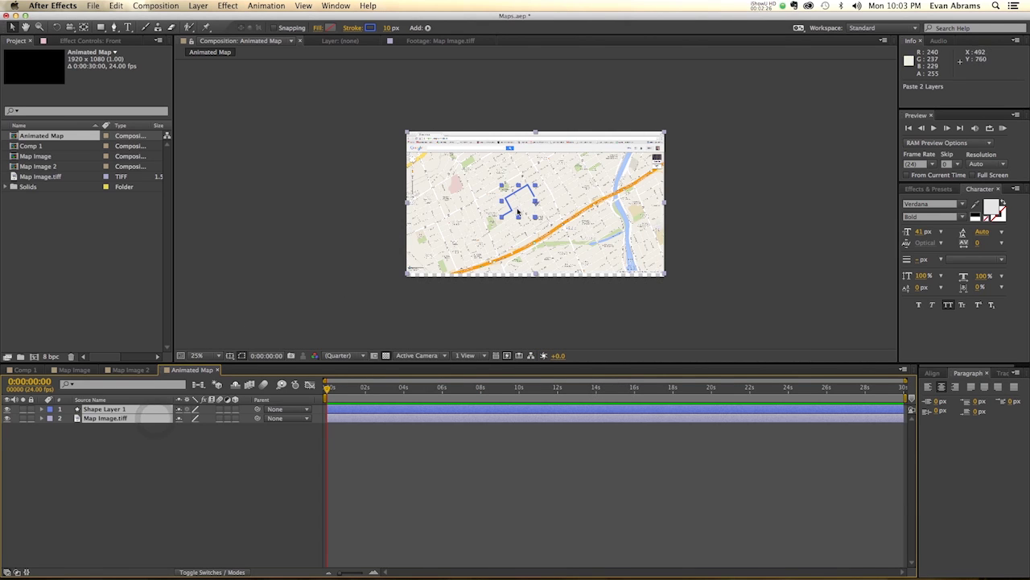
{"action": "key", "text": "period"}
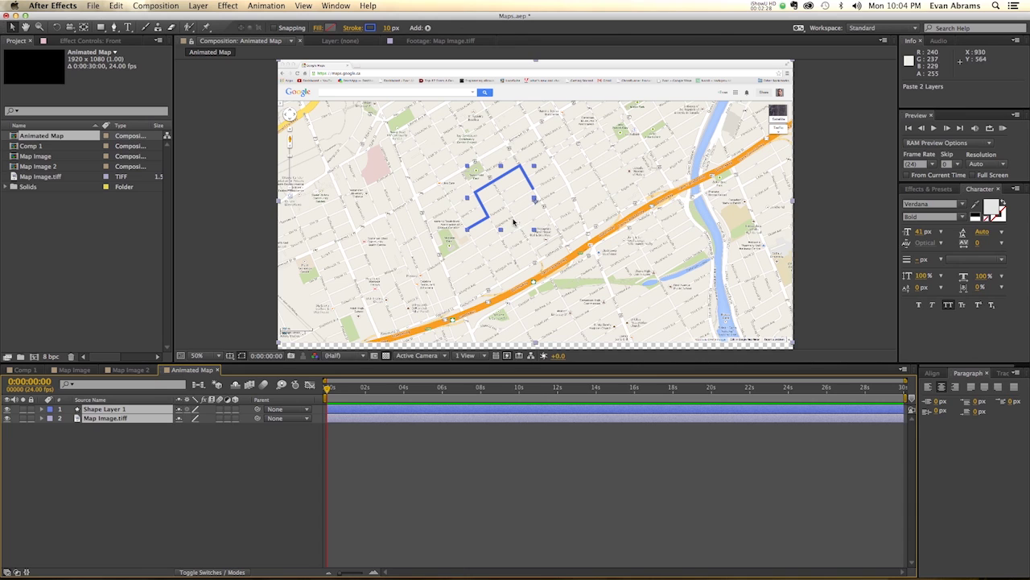
{"action": "left_click", "coordinate": [235, 410]}
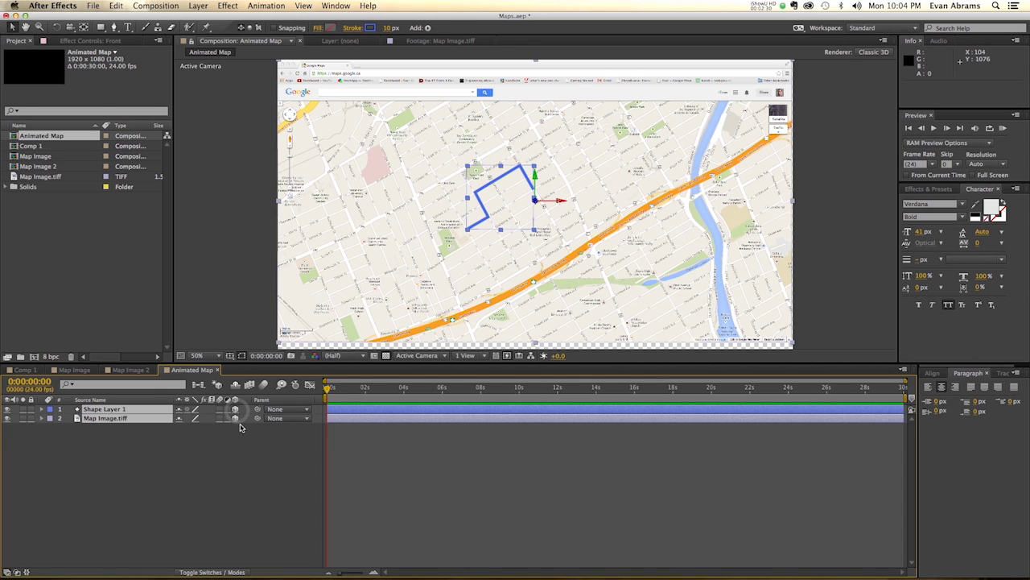
{"action": "left_click", "coordinate": [241, 435]}
Step: Add a 24mm camera, Camera 1, to the comp
{"action": "right_click", "coordinate": [179, 461]}
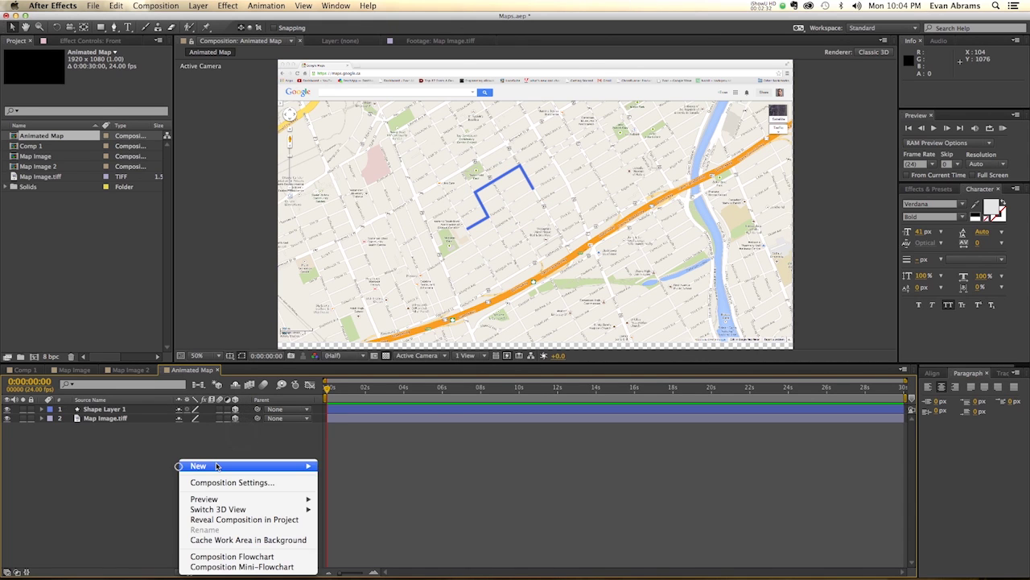
{"action": "mouse_move", "coordinate": [217, 467]}
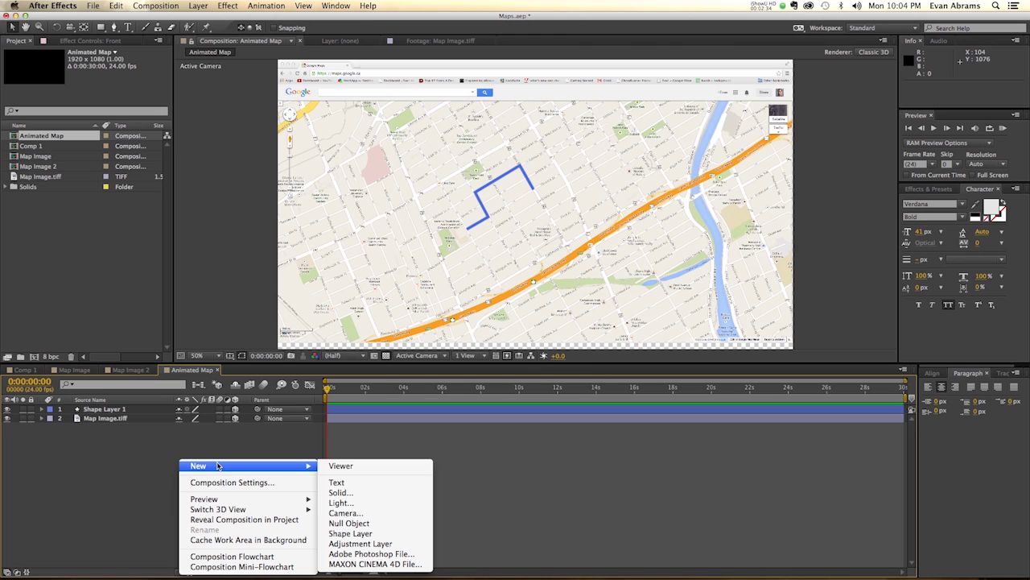
{"action": "left_click", "coordinate": [336, 512]}
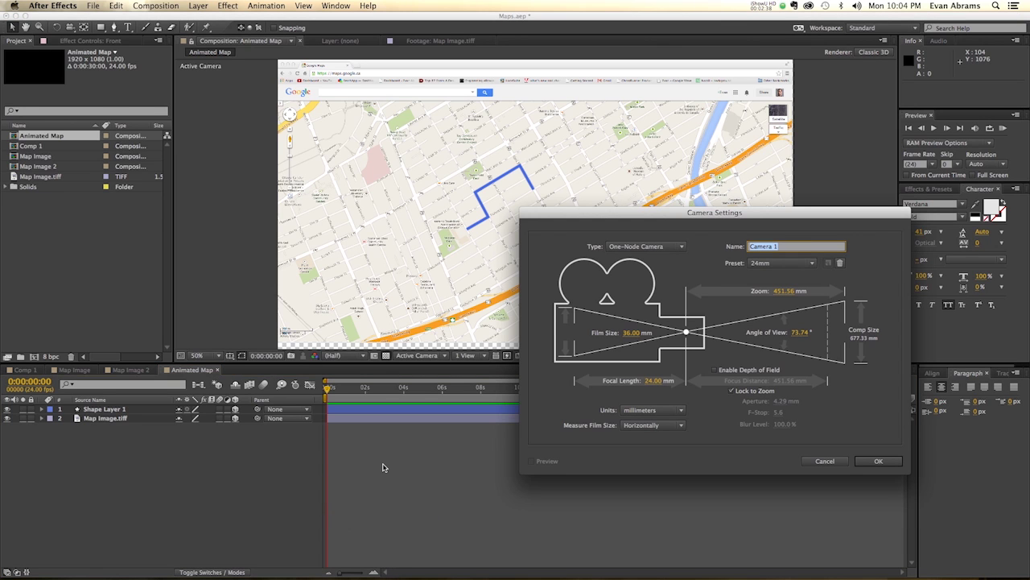
{"action": "key", "text": "Return"}
{"action": "left_click", "coordinate": [182, 476]}
Step: Add an ambient light to the comp
{"action": "right_click", "coordinate": [145, 457]}
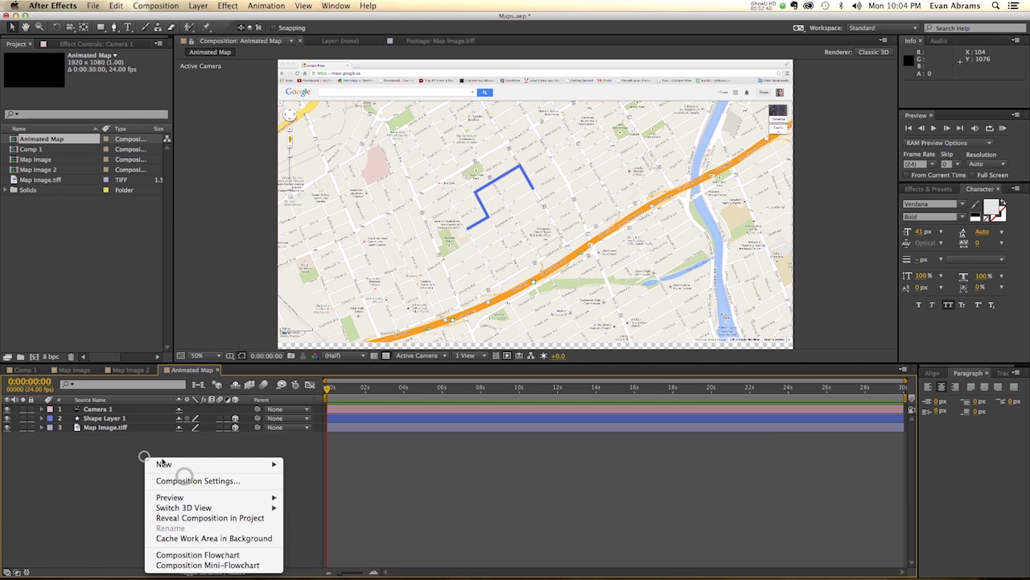
{"action": "mouse_move", "coordinate": [164, 464]}
{"action": "left_click", "coordinate": [336, 500]}
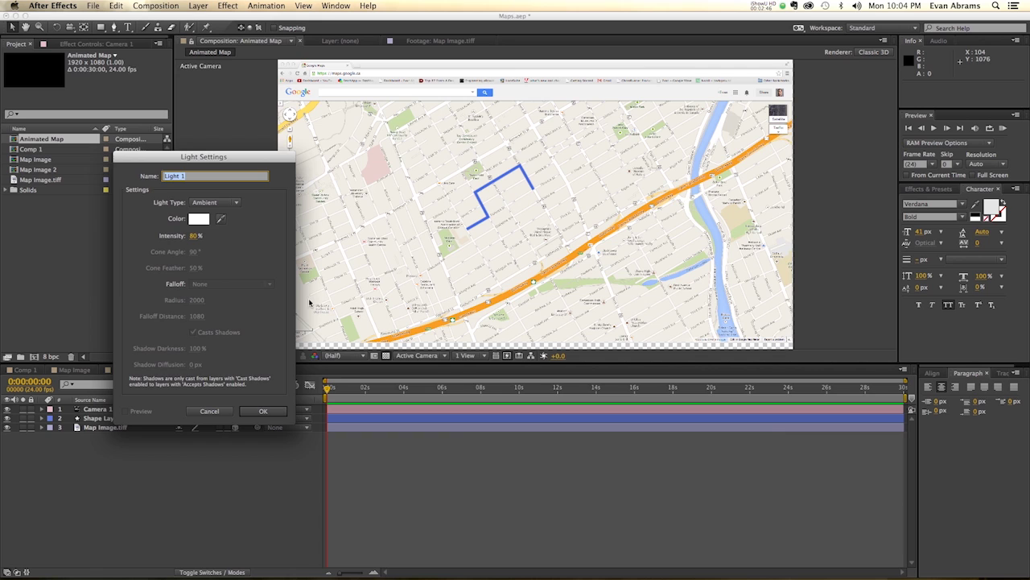
{"action": "left_click", "coordinate": [256, 414]}
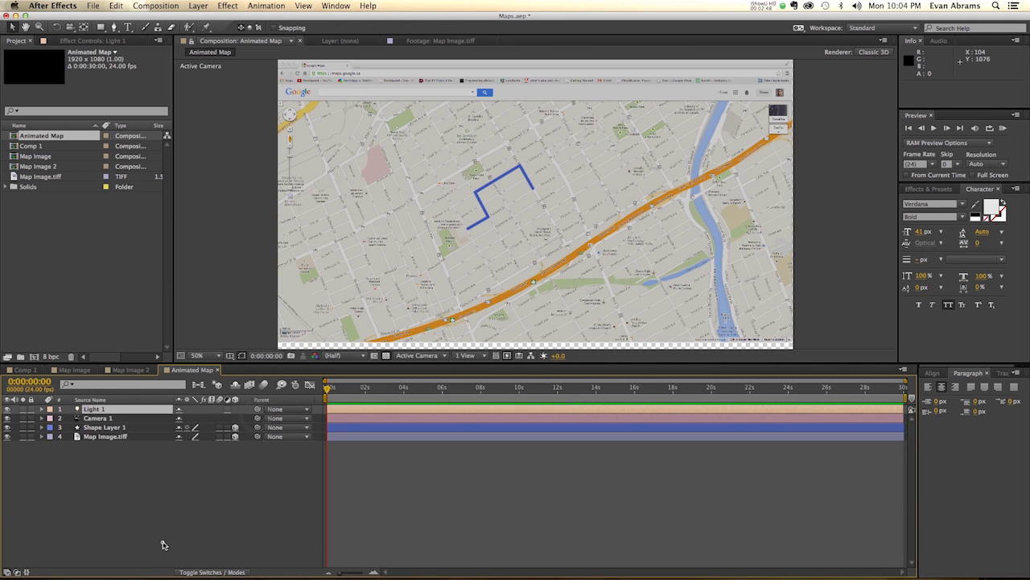
Step: Add a second light set to the Point type
{"action": "right_click", "coordinate": [107, 462]}
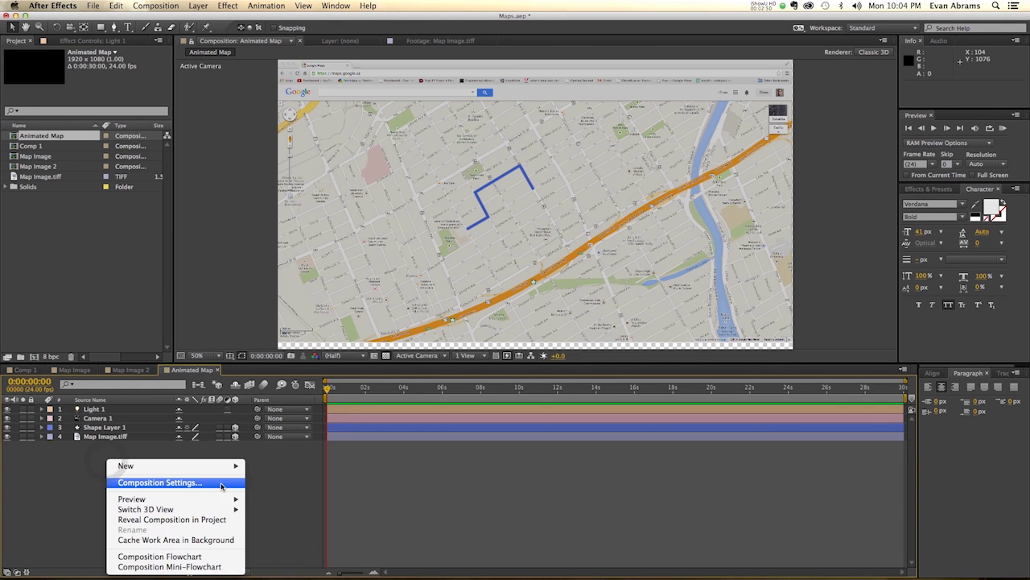
{"action": "mouse_move", "coordinate": [206, 469]}
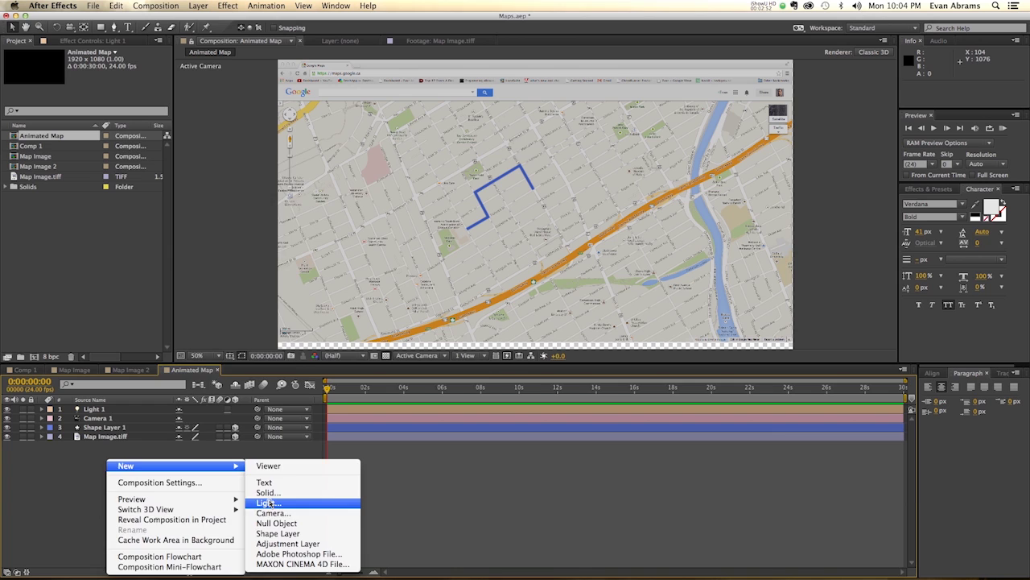
{"action": "left_click", "coordinate": [271, 503]}
{"action": "left_click", "coordinate": [214, 202]}
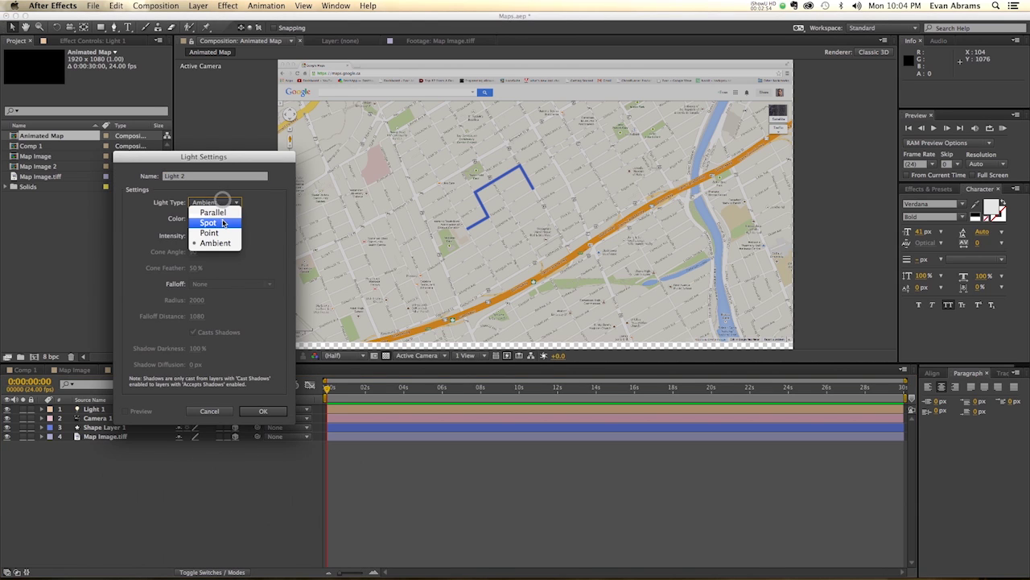
{"action": "left_click", "coordinate": [223, 233]}
{"action": "left_click", "coordinate": [262, 412]}
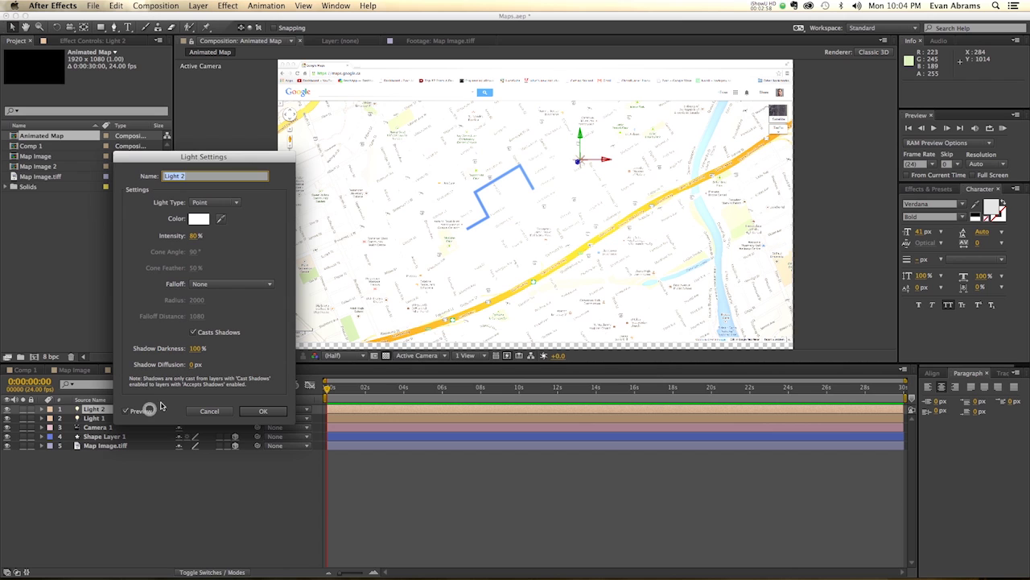
Step: Adjust the point light's intensity and duplicate it as Light 3
{"action": "double_click", "coordinate": [147, 411]}
{"action": "left_click", "coordinate": [196, 235]}
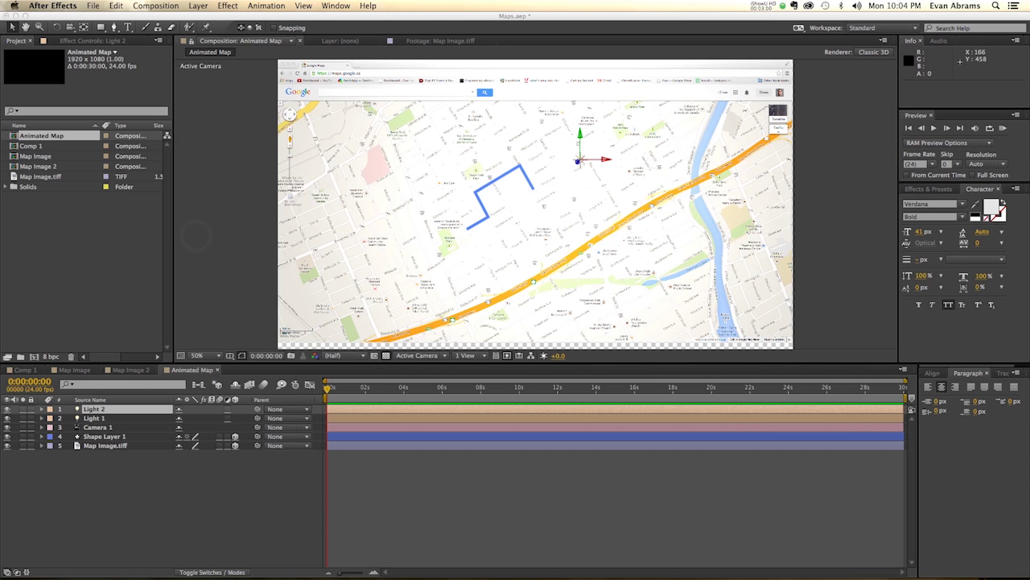
{"action": "key", "text": "Return"}
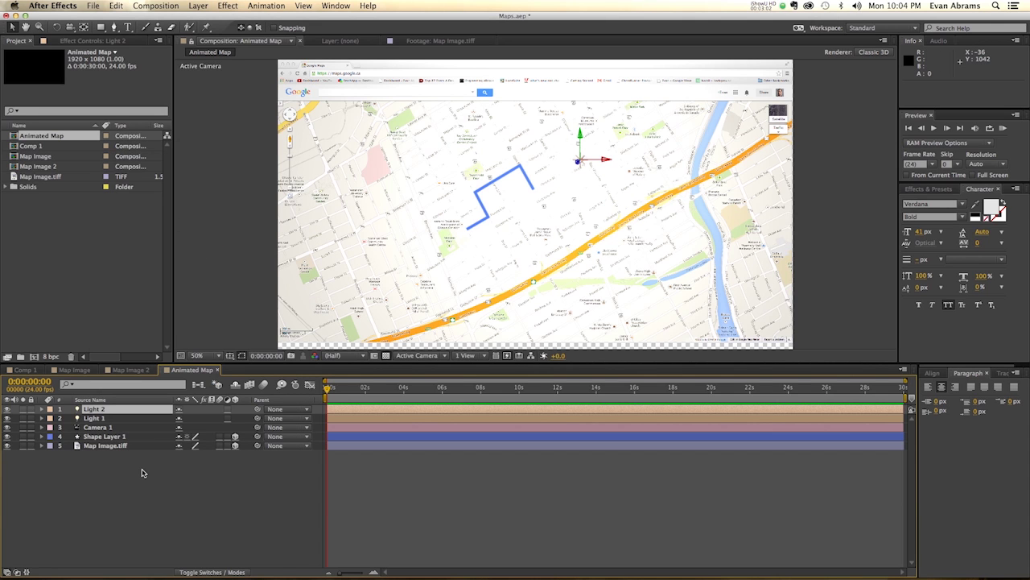
{"action": "key", "text": "super+d"}
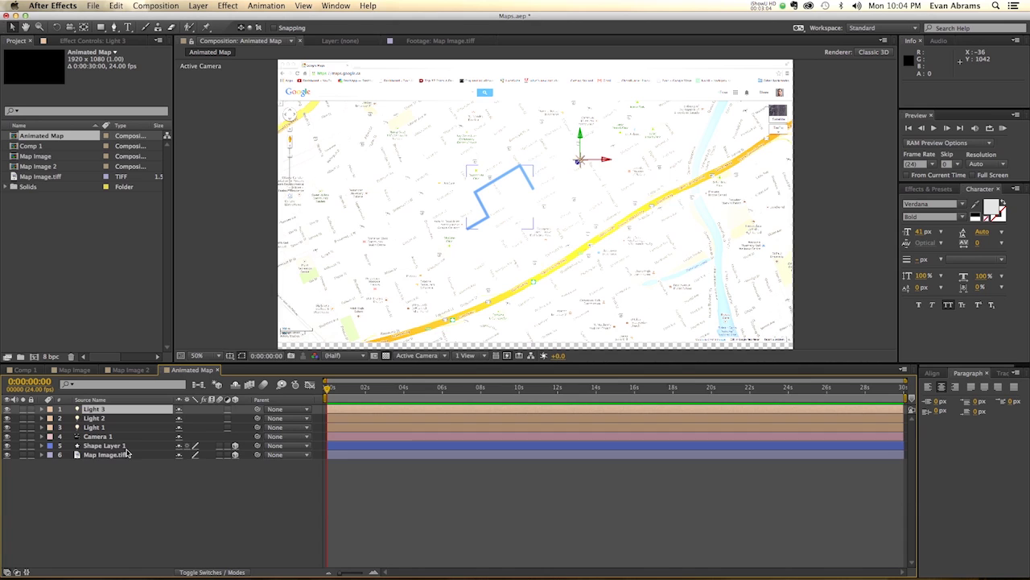
{"action": "left_click", "coordinate": [123, 456]}
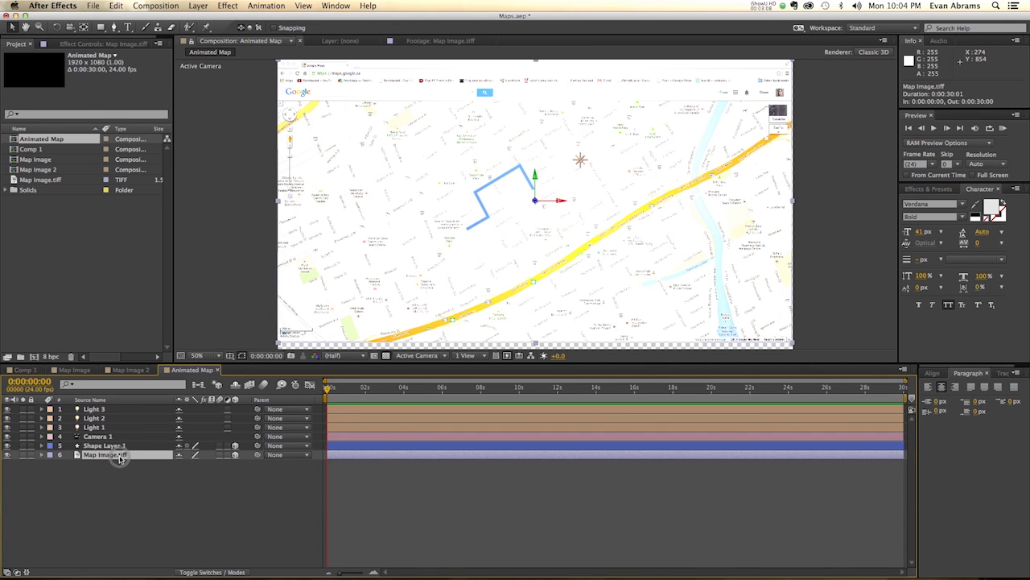
Step: Set the map's Specular Intensity, Specular Shininess and Metal to 0%
{"action": "key", "text": "a"}
{"action": "key", "text": "a"}
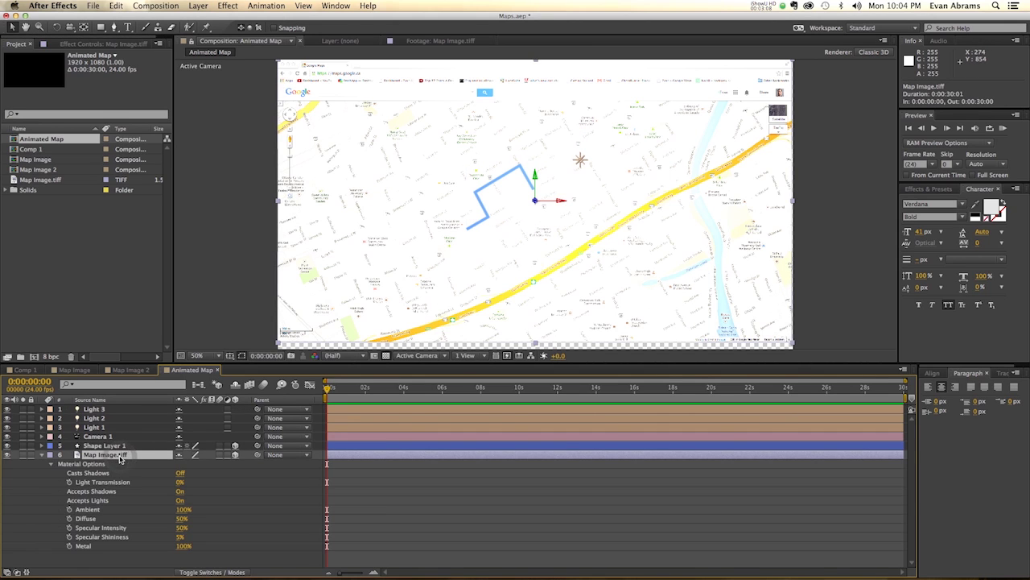
{"action": "left_click", "coordinate": [182, 528]}
{"action": "type", "text": "0"}
{"action": "key", "text": "Tab"}
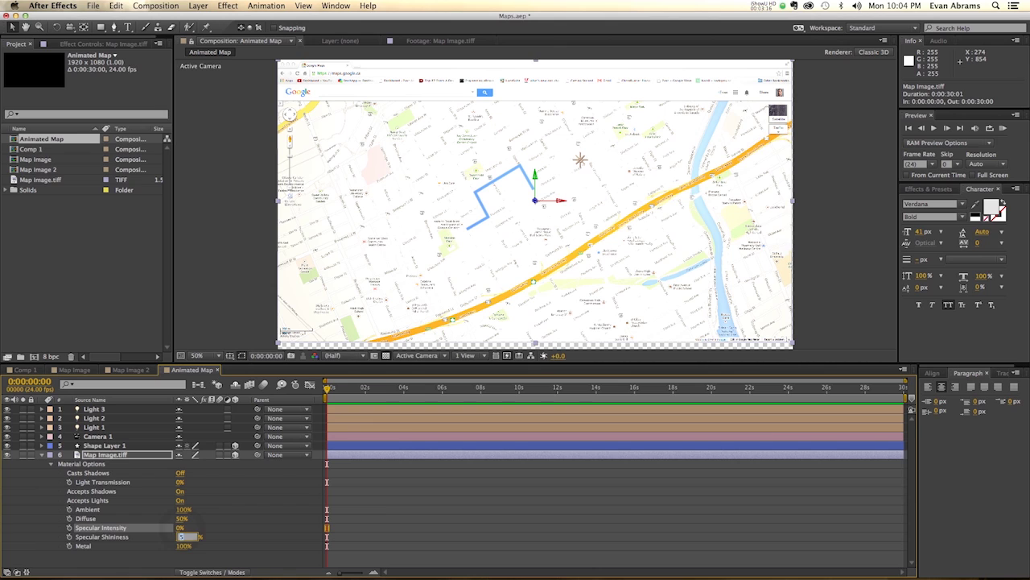
{"action": "type", "text": "0"}
{"action": "key", "text": "Tab"}
{"action": "type", "text": "0"}
{"action": "key", "text": "Return"}
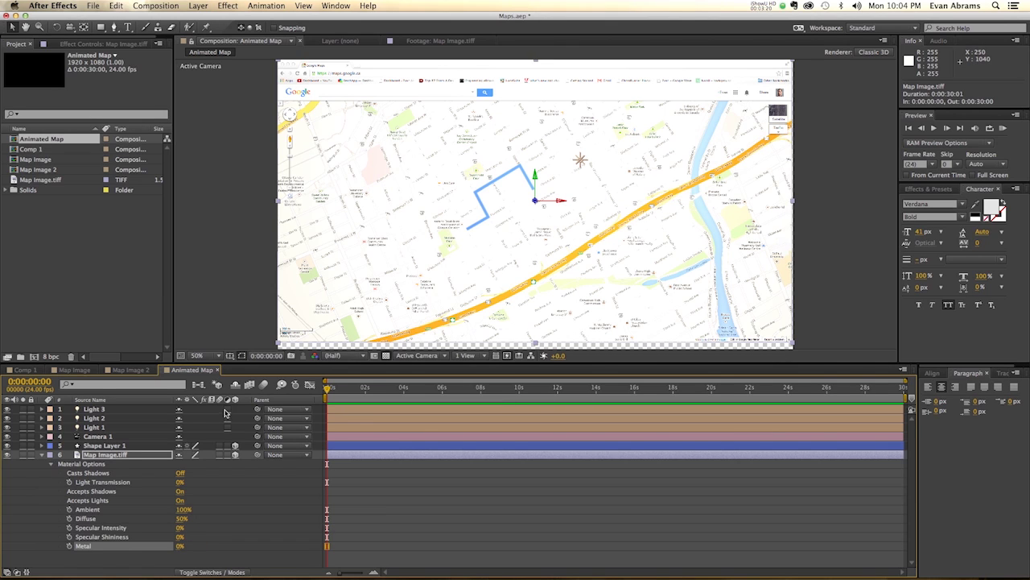
{"action": "left_click", "coordinate": [43, 456]}
Step: Set Shape Layer 1's Specular Intensity, Specular Shininess and Metal to 0%
{"action": "left_click", "coordinate": [50, 445]}
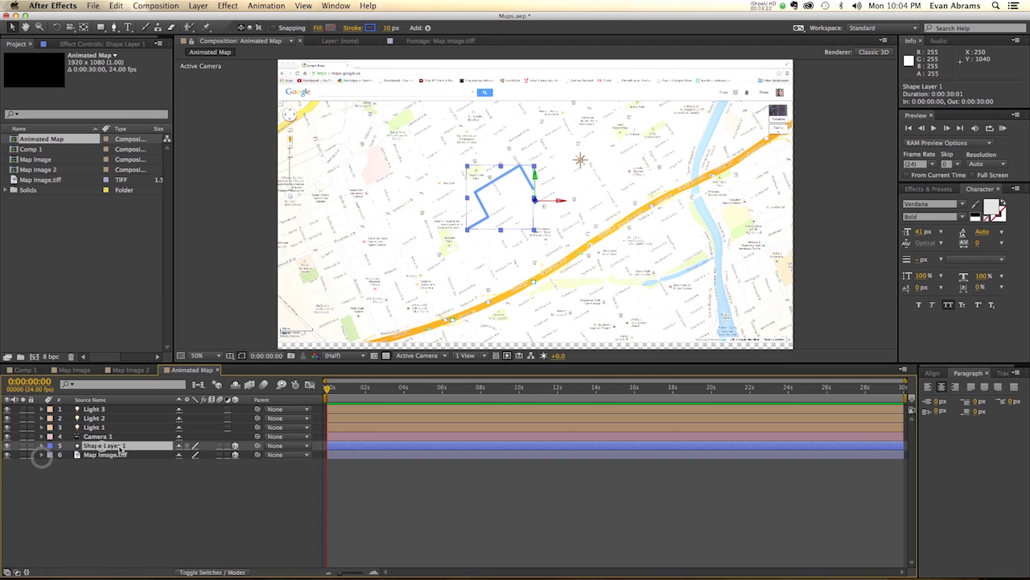
{"action": "key", "text": "a"}
{"action": "key", "text": "a"}
{"action": "left_click", "coordinate": [180, 510]}
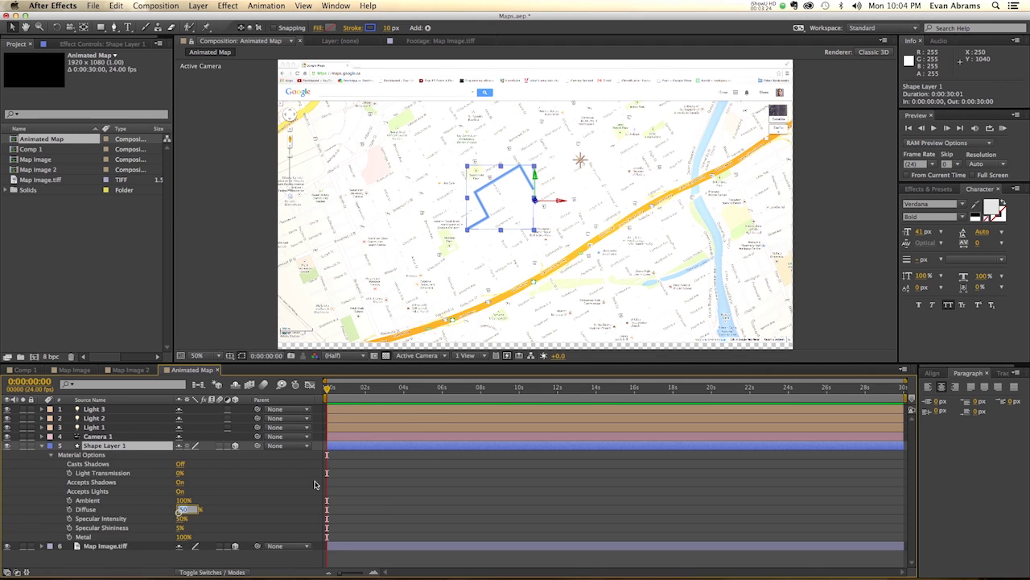
{"action": "key", "text": "Tab"}
{"action": "key", "text": "Tab"}
{"action": "key", "text": "Tab"}
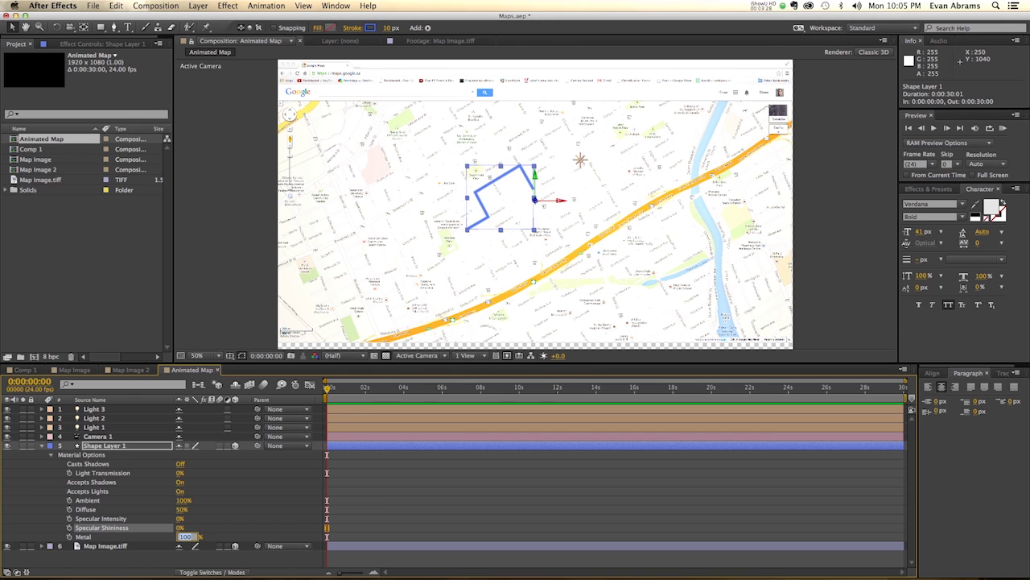
{"action": "type", "text": "0"}
{"action": "key", "text": "Return"}
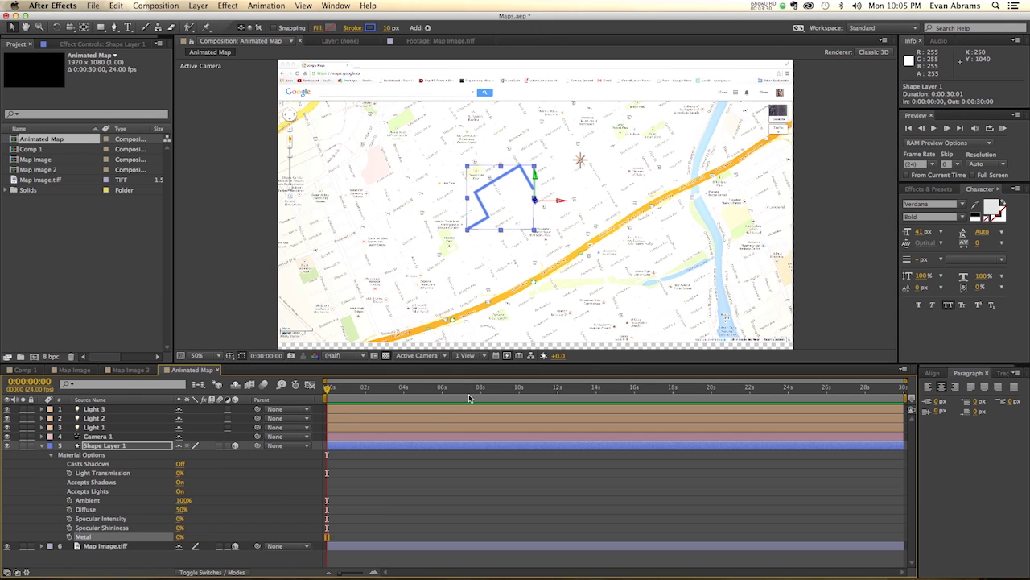
{"action": "left_click", "coordinate": [239, 554]}
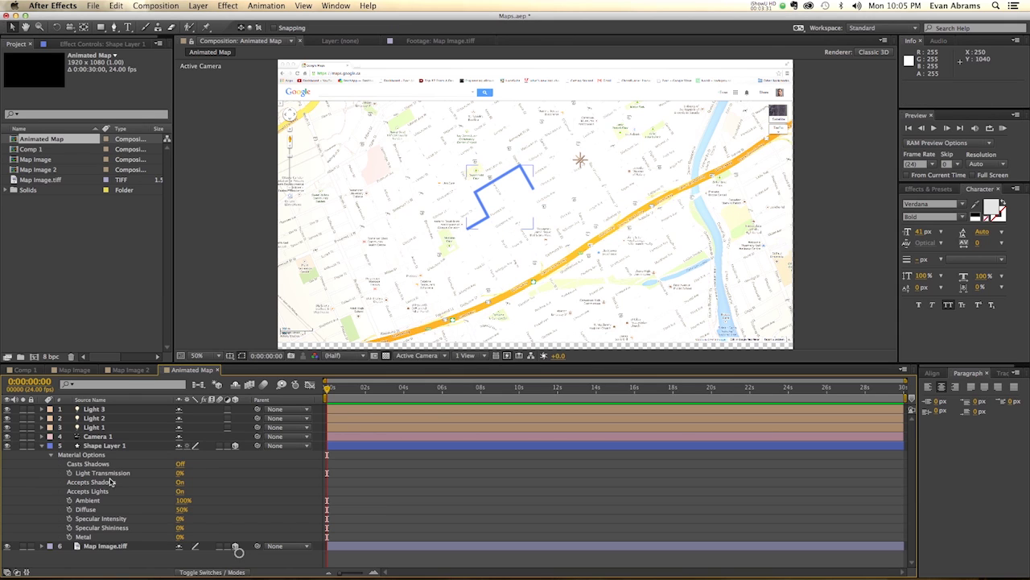
{"action": "left_click", "coordinate": [41, 447]}
{"action": "left_click", "coordinate": [48, 445]}
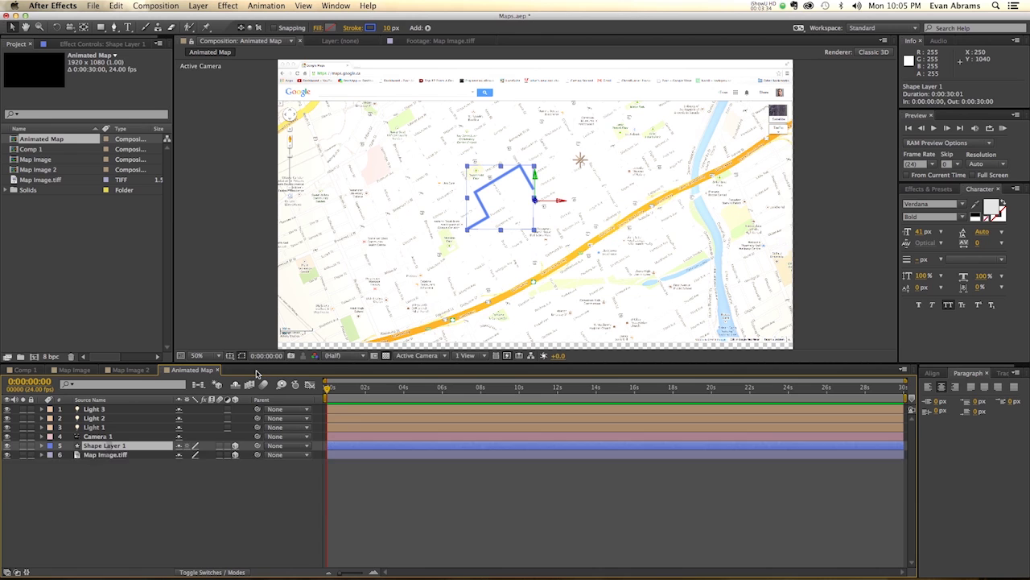
Step: Set the route layer's Opacity to 50%
{"action": "key", "text": "t"}
{"action": "left_click", "coordinate": [186, 455]}
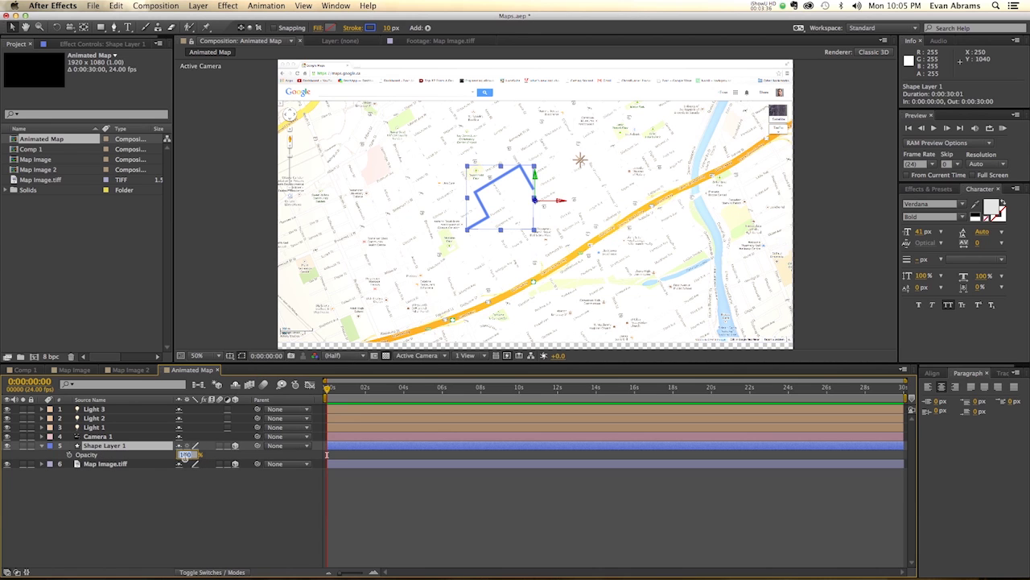
{"action": "type", "text": "50"}
{"action": "key", "text": "Return"}
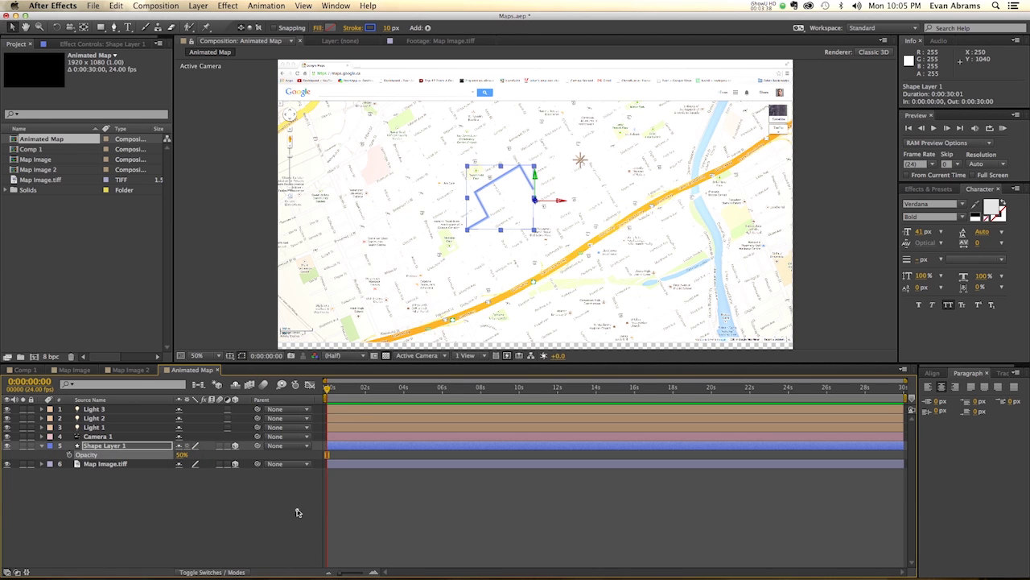
{"action": "left_click", "coordinate": [296, 512]}
{"action": "scroll", "coordinate": [499, 202], "scroll_direction": "up", "scroll_amount": 2}
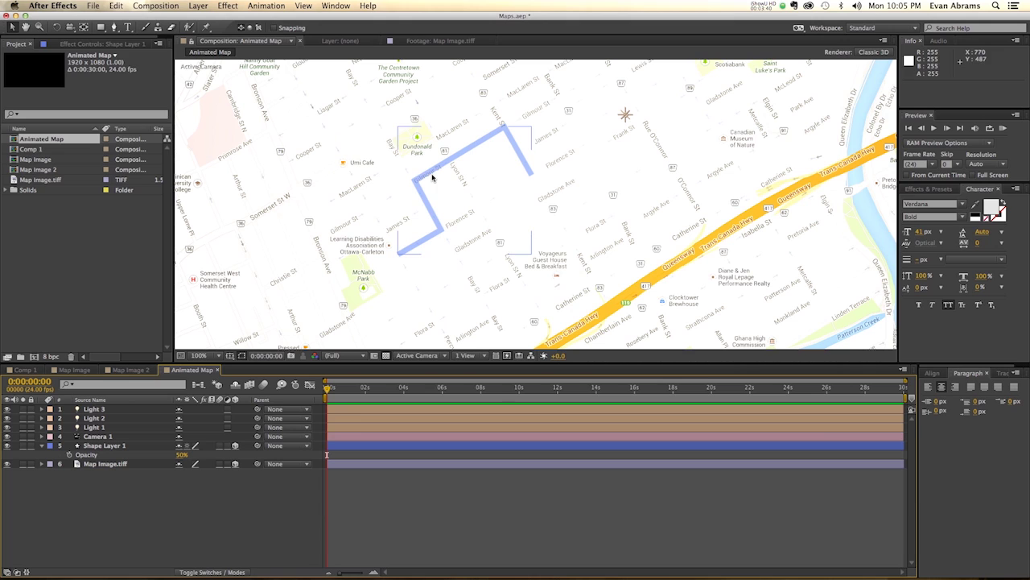
Step: Parent Shape Layer 1 to Map Image.tiff and set its Z position to -3
{"action": "left_click", "coordinate": [350, 448]}
{"action": "key", "text": "p"}
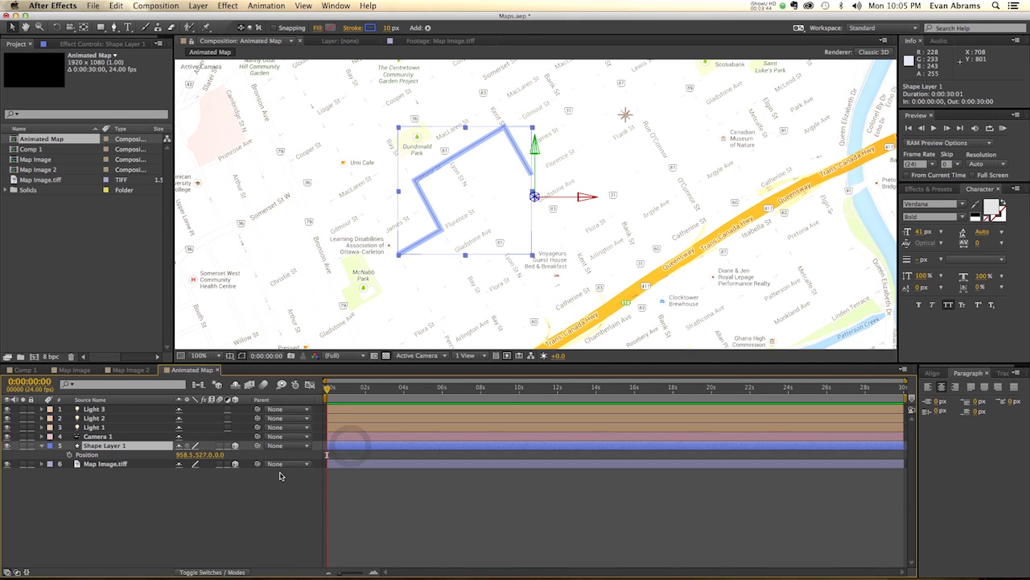
{"action": "left_click_drag", "start_coordinate": [258, 448], "coordinate": [160, 468]}
{"action": "left_click", "coordinate": [167, 485]}
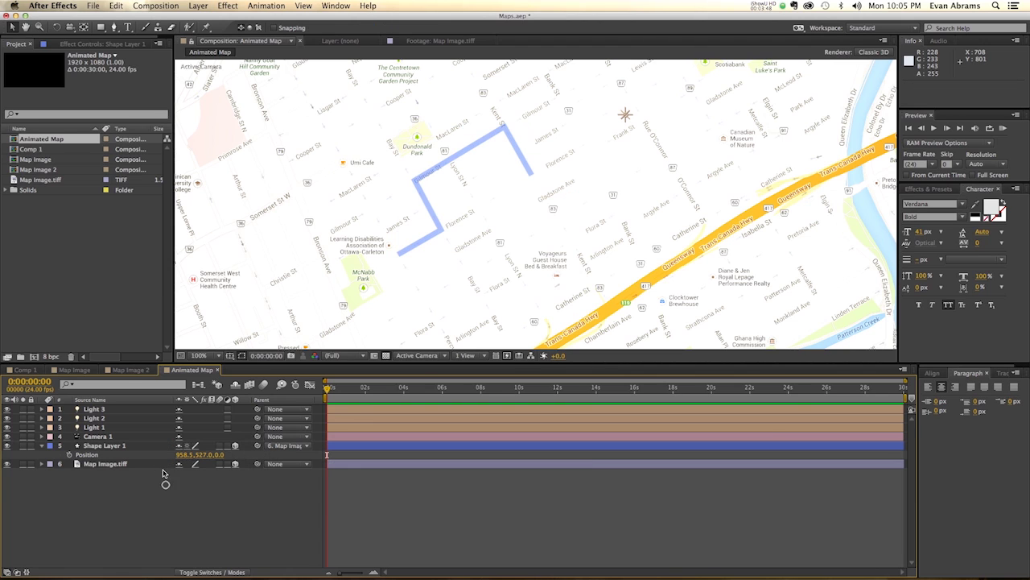
{"action": "left_click_drag", "start_coordinate": [232, 441], "coordinate": [232, 441]}
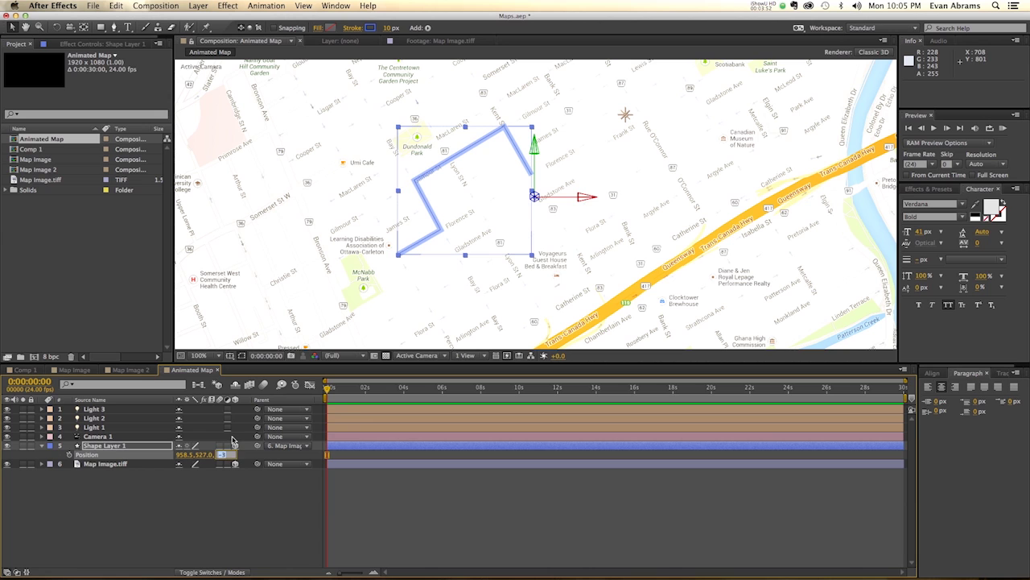
{"action": "left_click", "coordinate": [246, 487]}
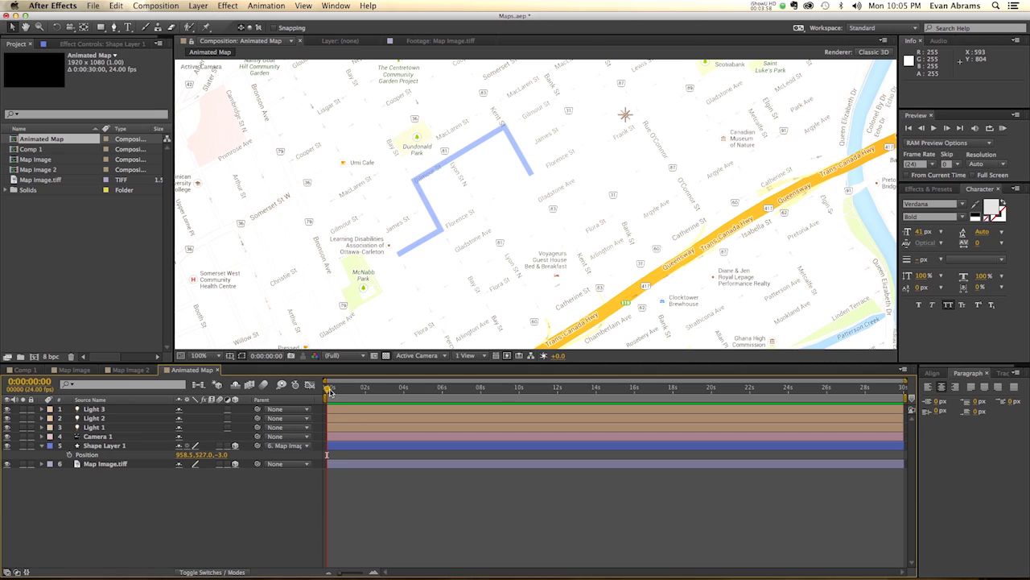
Step: Select Map Image.tiff and drag it closer to the camera
{"action": "left_click", "coordinate": [95, 410]}
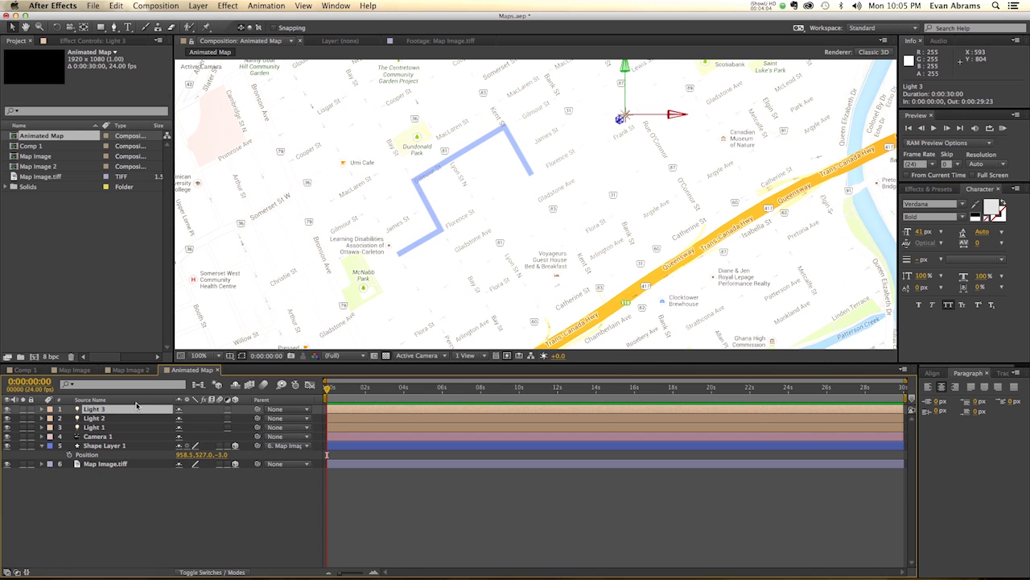
{"action": "left_click", "coordinate": [149, 544]}
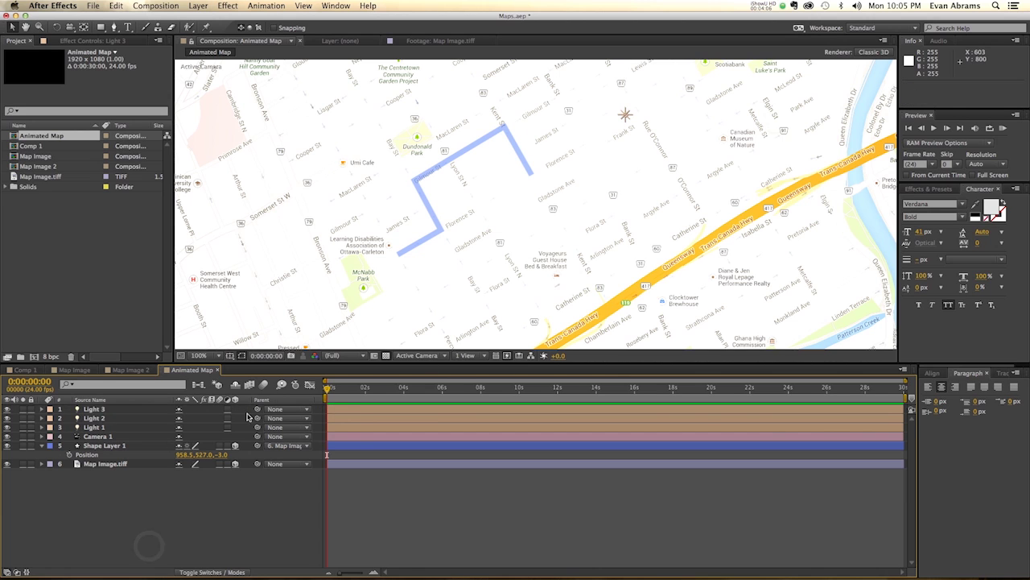
{"action": "left_click", "coordinate": [131, 465]}
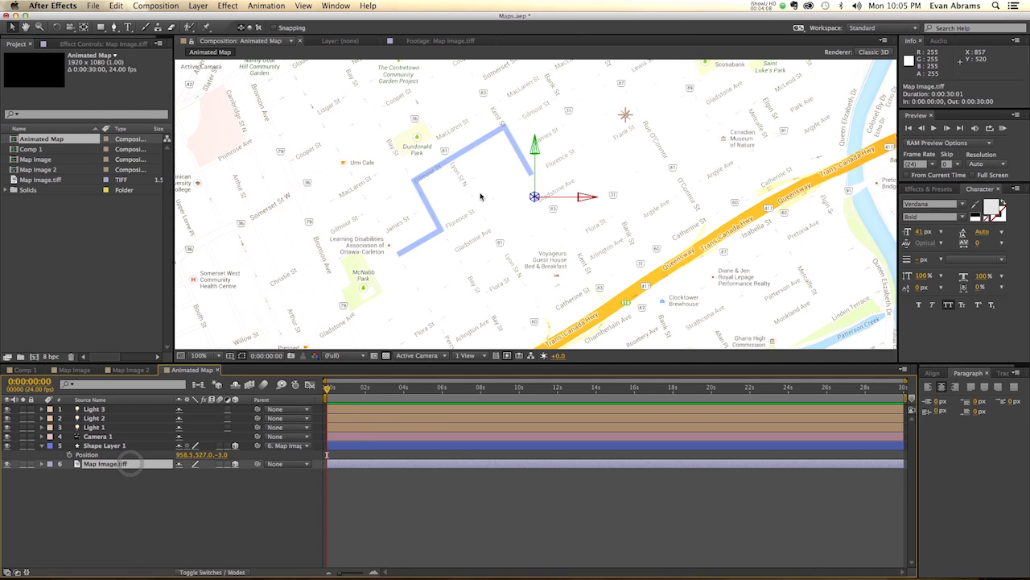
{"action": "key", "text": "comma"}
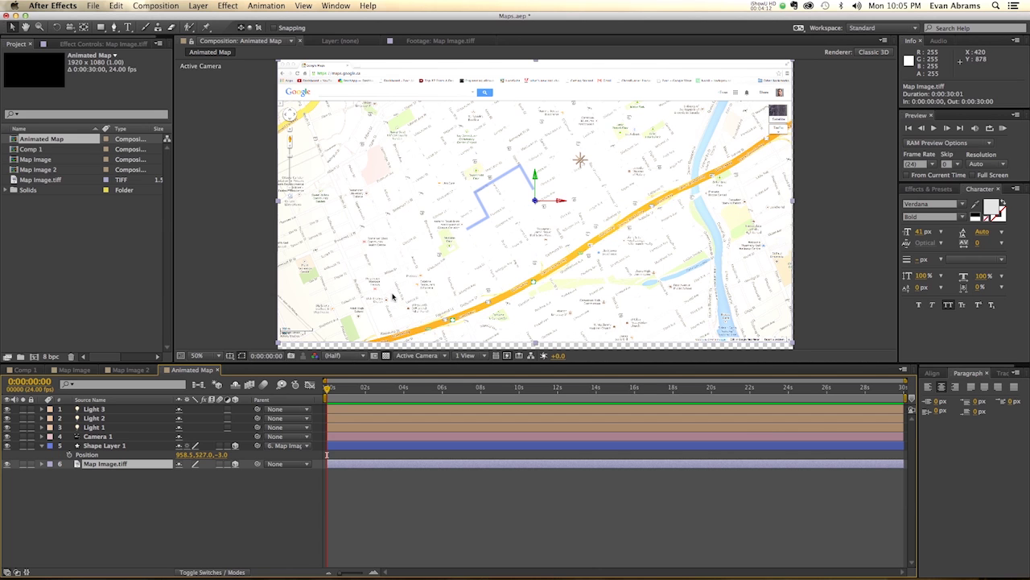
{"action": "left_click_drag", "start_coordinate": [536, 203], "coordinate": [802, 31]}
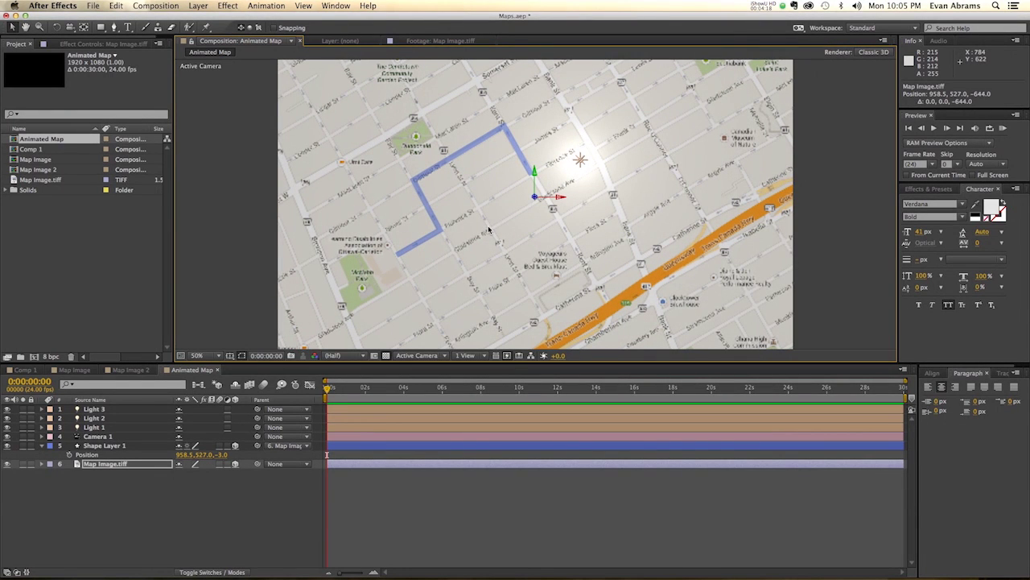
Step: Tilt the map to X rotation -26° and Z rotation -9°
{"action": "key", "text": "r"}
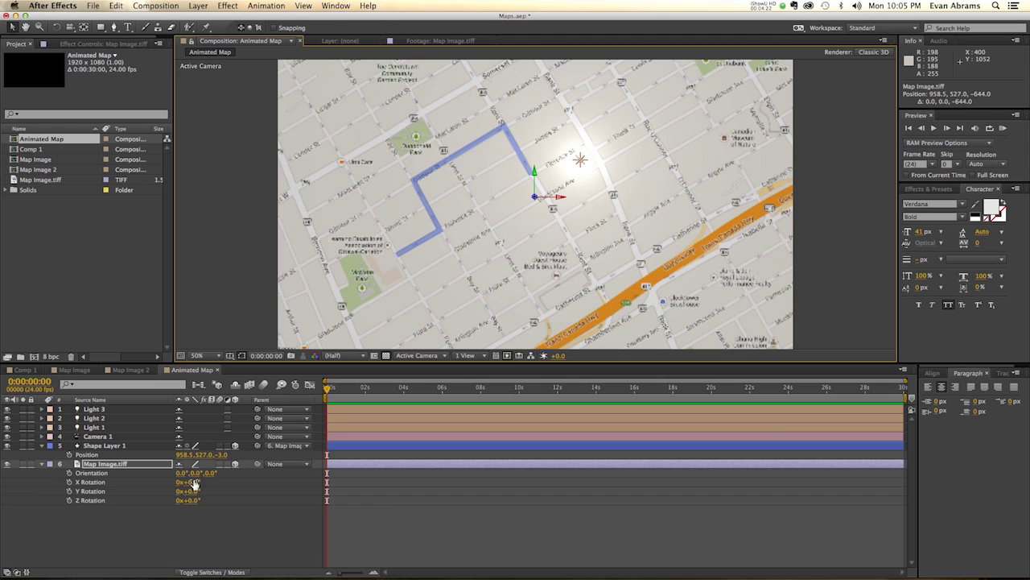
{"action": "mouse_move", "coordinate": [193, 483]}
{"action": "left_mouse_down"}
{"action": "mouse_move", "coordinate": [174, 482]}
{"action": "mouse_move", "coordinate": [193, 482]}
{"action": "mouse_move", "coordinate": [196, 502]}
{"action": "mouse_move", "coordinate": [211, 474]}
{"action": "left_mouse_up"}
{"action": "left_click", "coordinate": [195, 492]}
{"action": "key", "text": "super+z"}
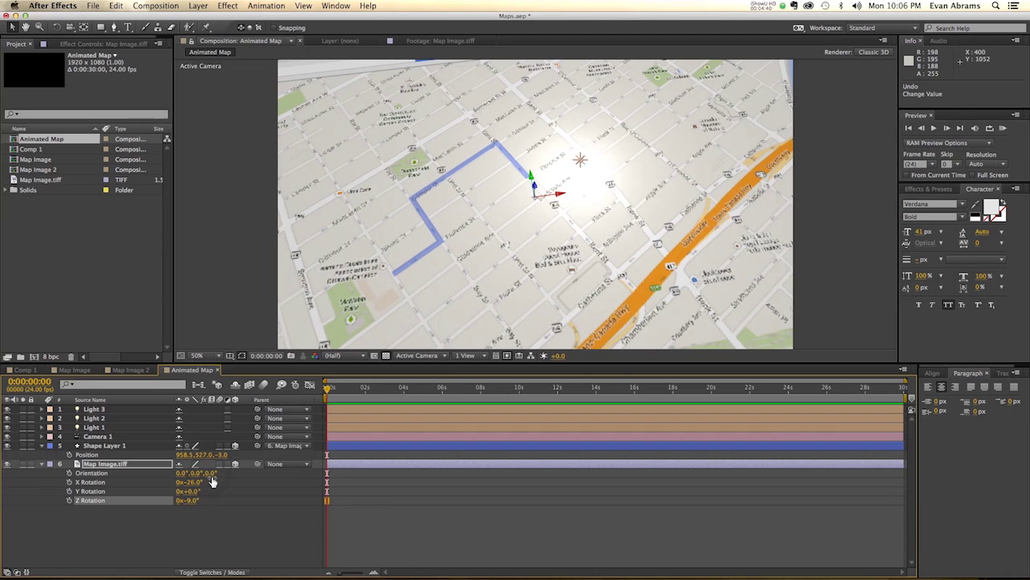
Step: Position the map at 1065.2, 514.7, -731.6 and check the framing
{"action": "key", "text": "shift+p"}
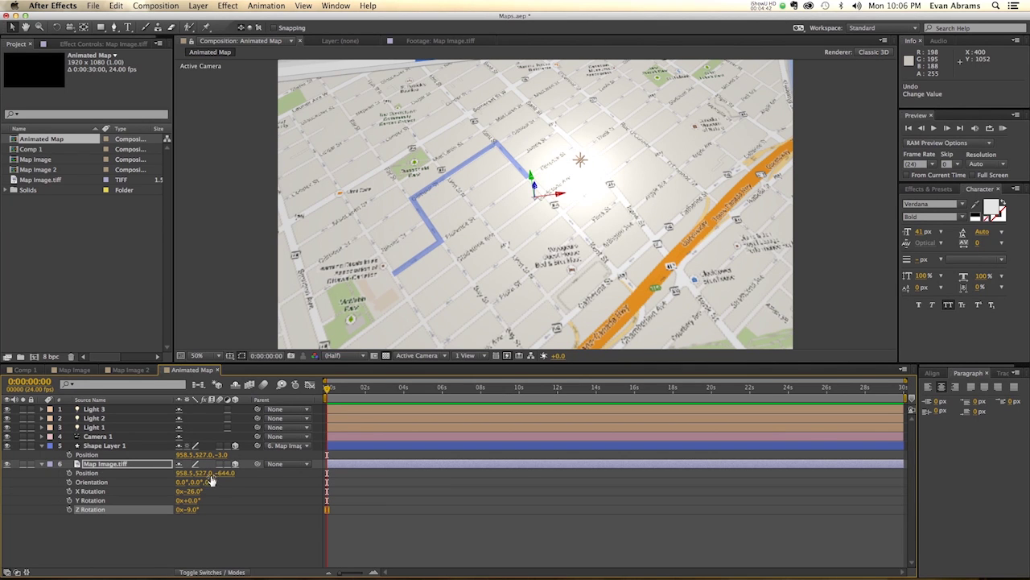
{"action": "mouse_move", "coordinate": [207, 473]}
{"action": "left_mouse_down"}
{"action": "mouse_move", "coordinate": [183, 474]}
{"action": "mouse_move", "coordinate": [192, 474]}
{"action": "left_mouse_up"}
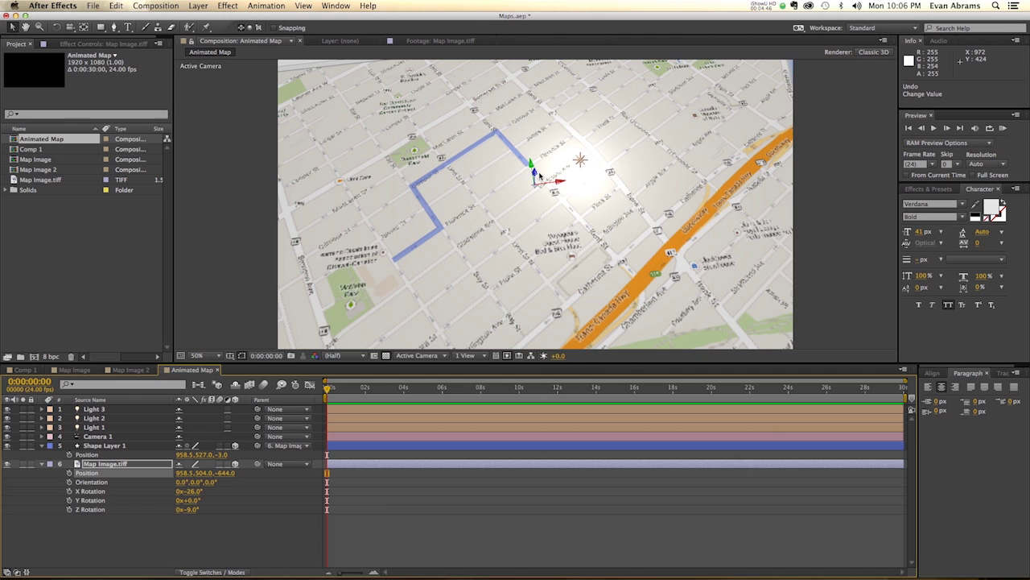
{"action": "left_click_drag", "start_coordinate": [537, 176], "coordinate": [589, 157]}
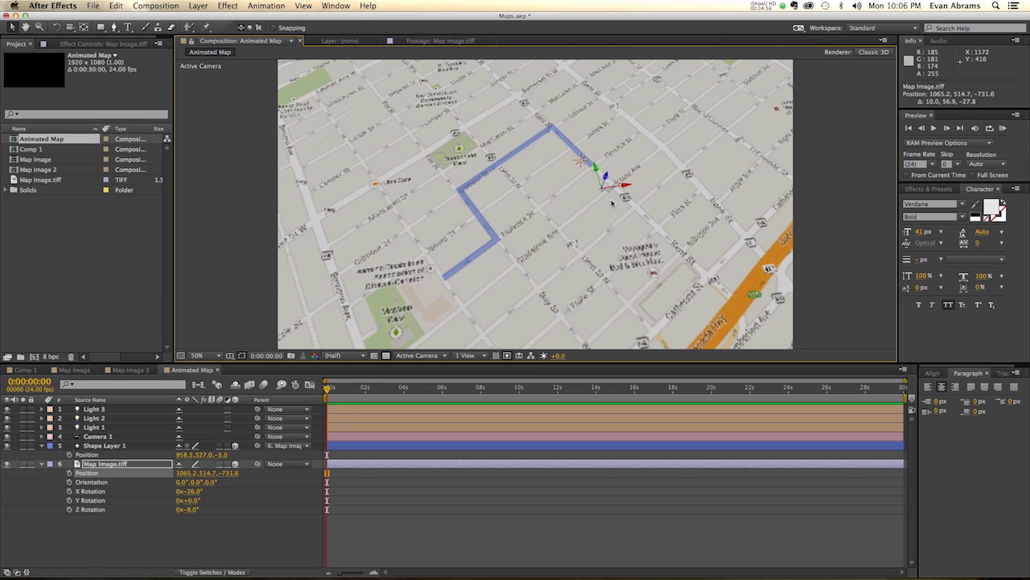
{"action": "left_click", "coordinate": [246, 546]}
{"action": "key", "text": "slash"}
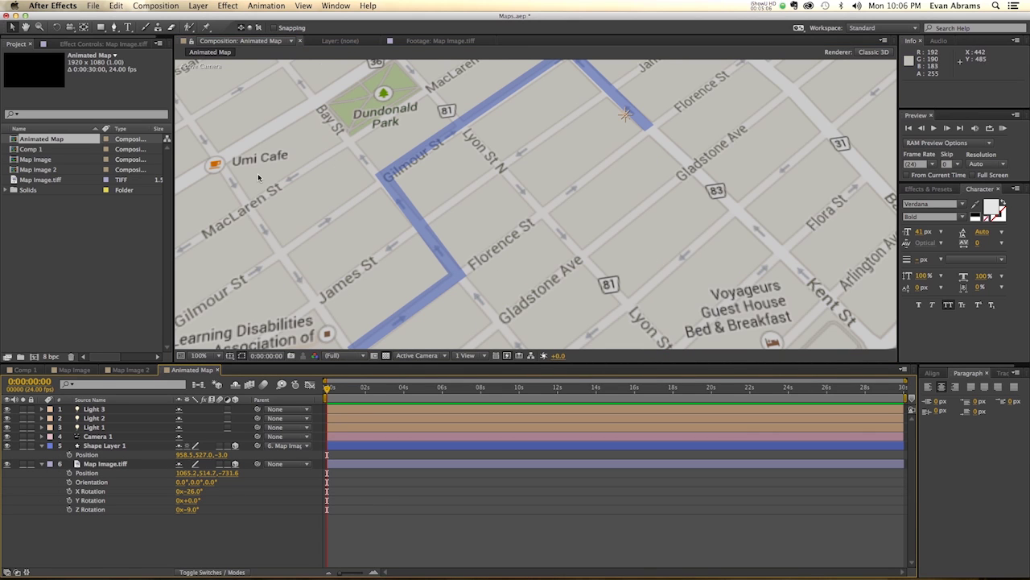
{"action": "key", "text": "comma"}
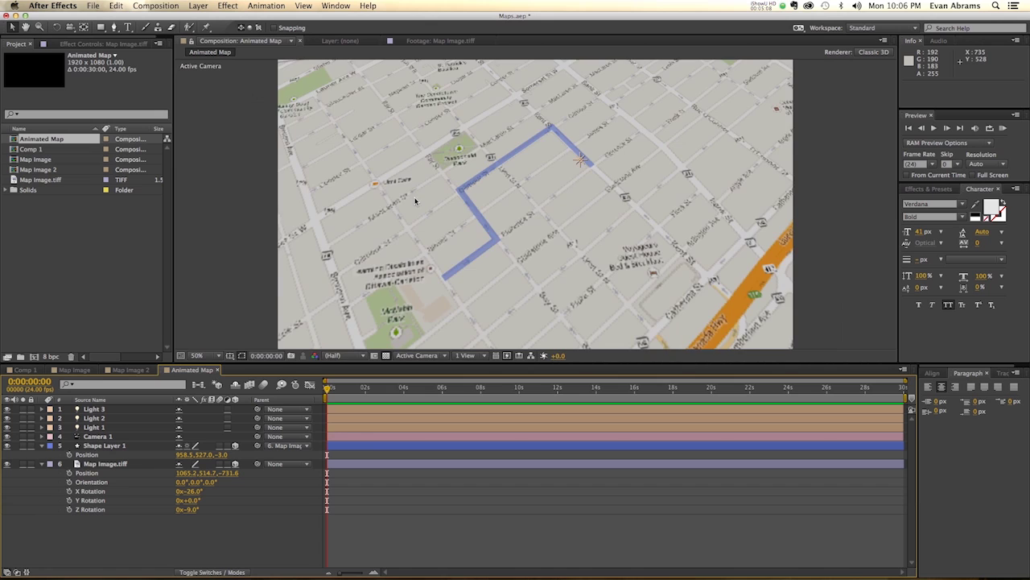
{"action": "key", "text": "comma"}
{"action": "key", "text": "period"}
{"action": "left_click", "coordinate": [347, 355]}
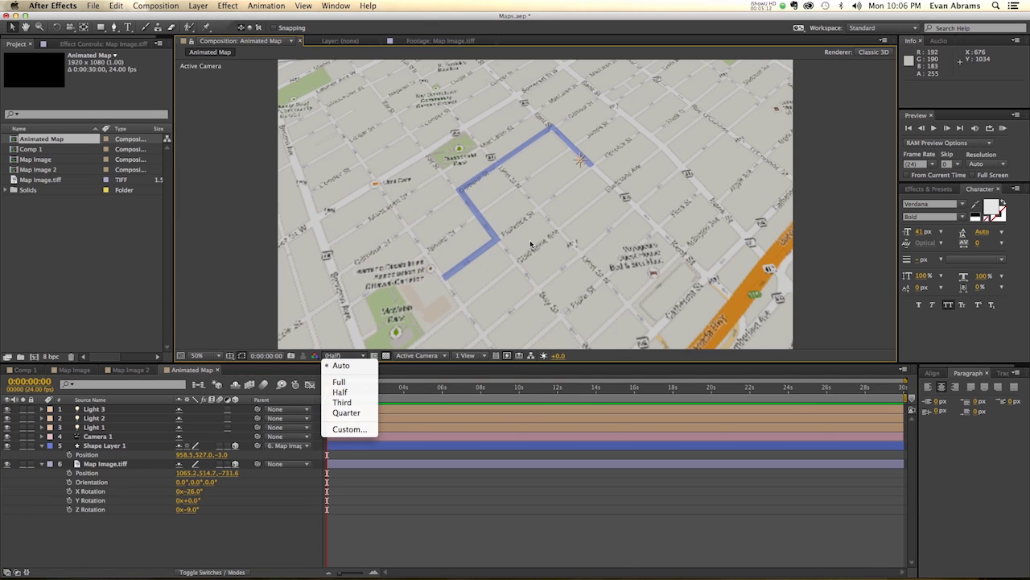
Step: Create a rectangle shape layer with a solid black fill and no stroke
{"action": "left_click", "coordinate": [303, 533]}
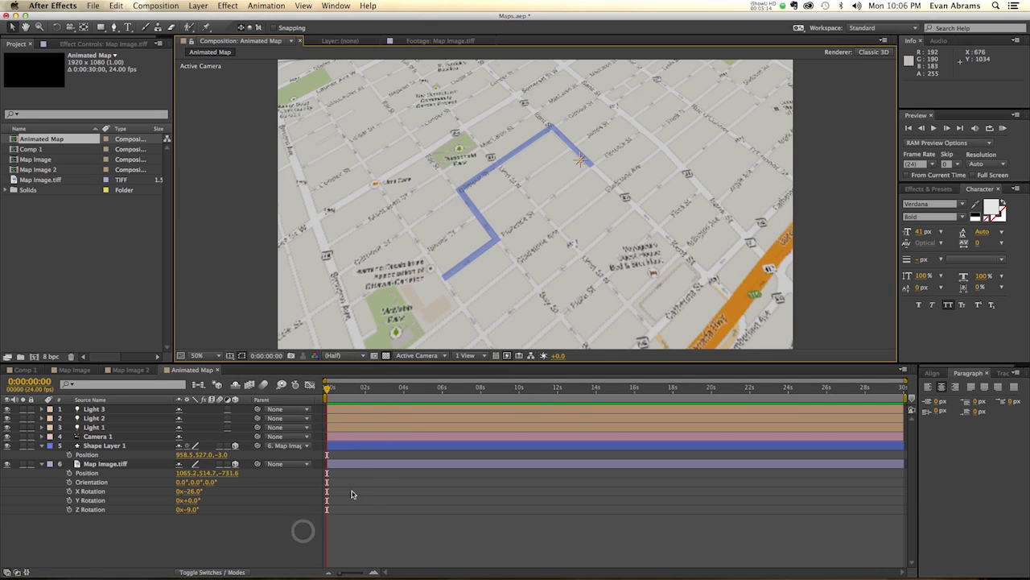
{"action": "double_click", "coordinate": [100, 29]}
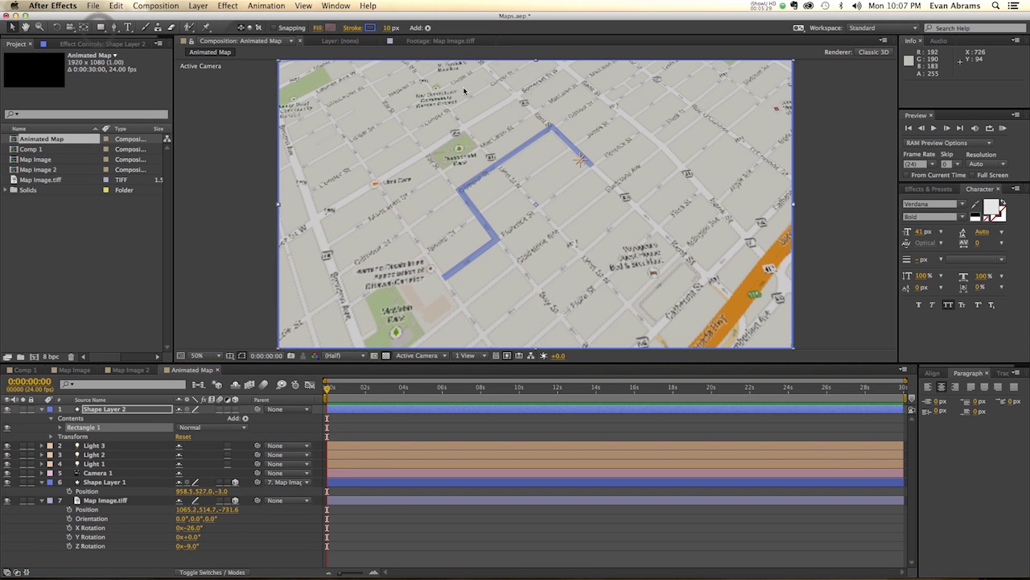
{"action": "left_click", "coordinate": [318, 27]}
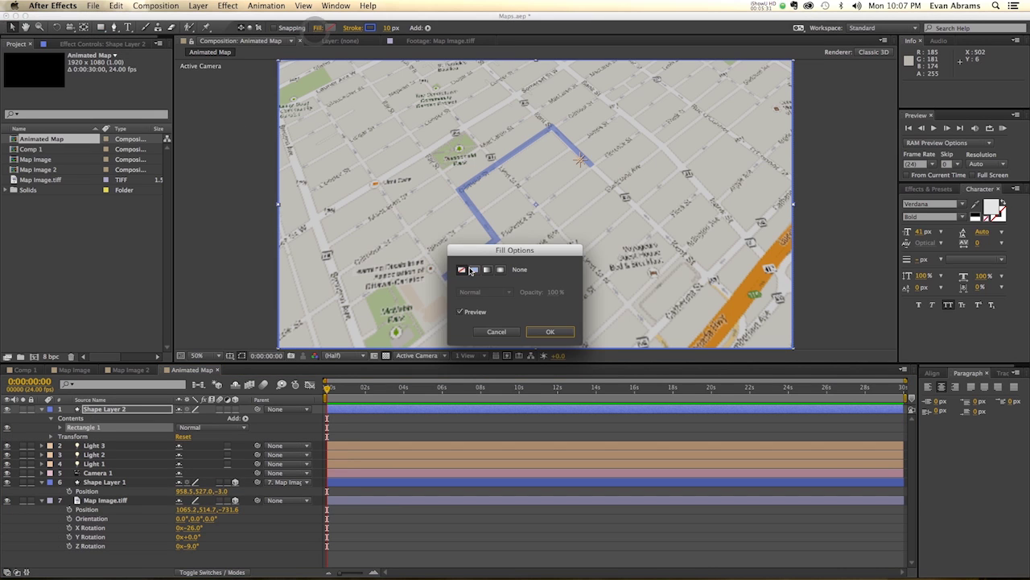
{"action": "left_click", "coordinate": [473, 270]}
{"action": "left_click", "coordinate": [552, 332]}
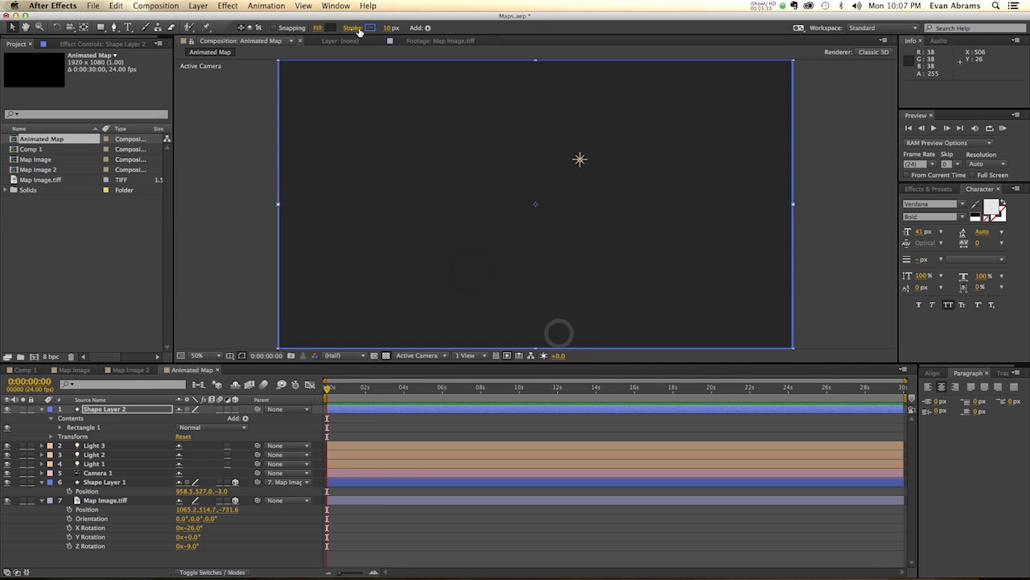
{"action": "left_click", "coordinate": [358, 29]}
{"action": "left_click", "coordinate": [459, 270]}
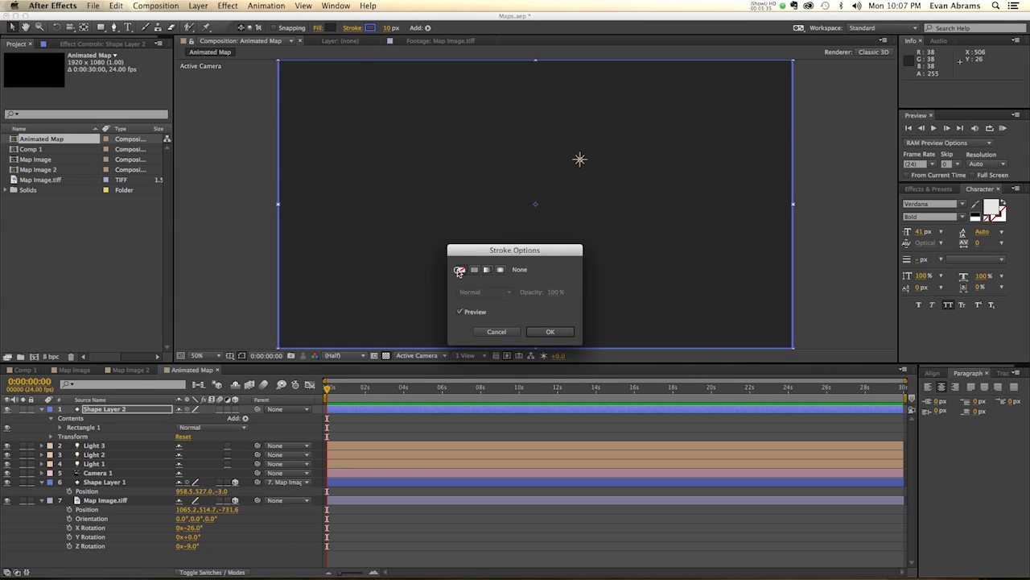
{"action": "left_click", "coordinate": [551, 332]}
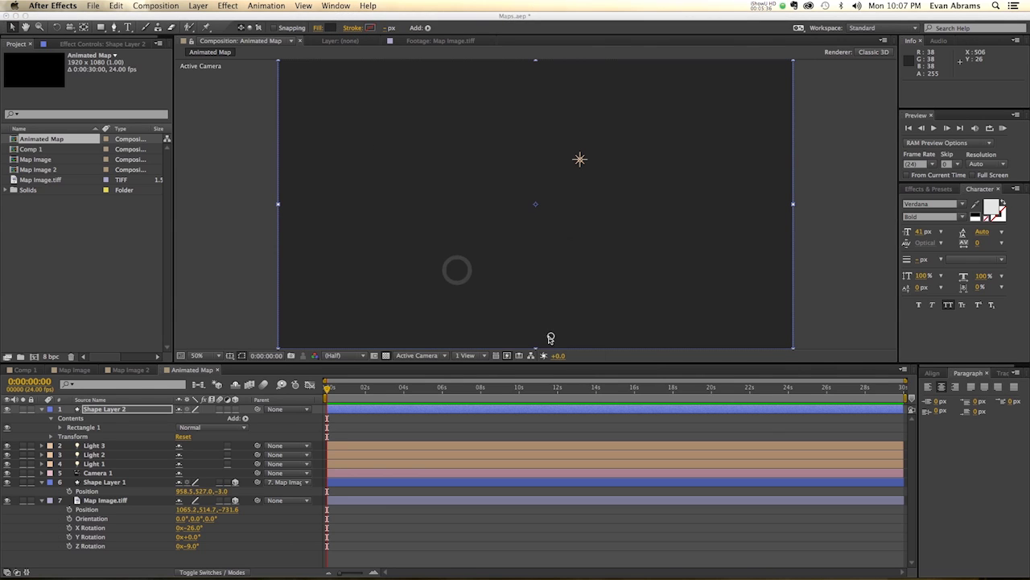
Step: Set the rectangle's size to 250×50
{"action": "left_click", "coordinate": [61, 427]}
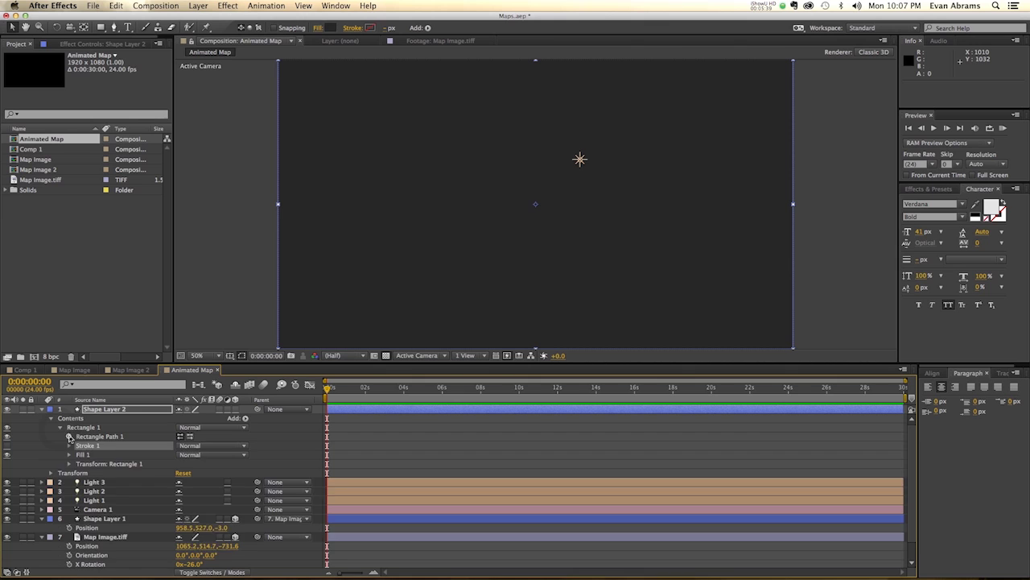
{"action": "left_click", "coordinate": [70, 437]}
{"action": "left_click", "coordinate": [195, 445]}
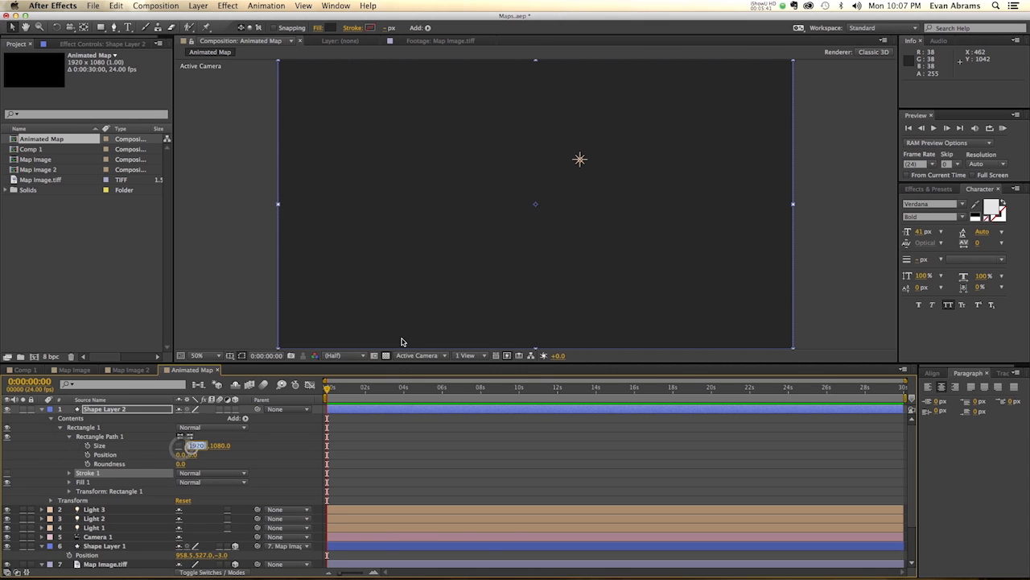
{"action": "type", "text": "250"}
{"action": "key", "text": "Tab"}
{"action": "type", "text": "50"}
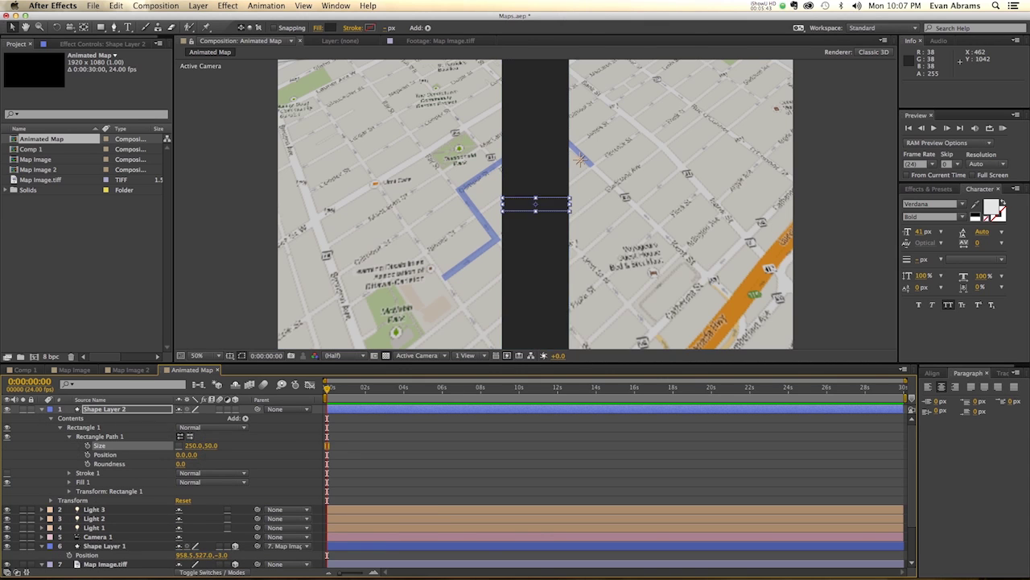
{"action": "key", "text": "Return"}
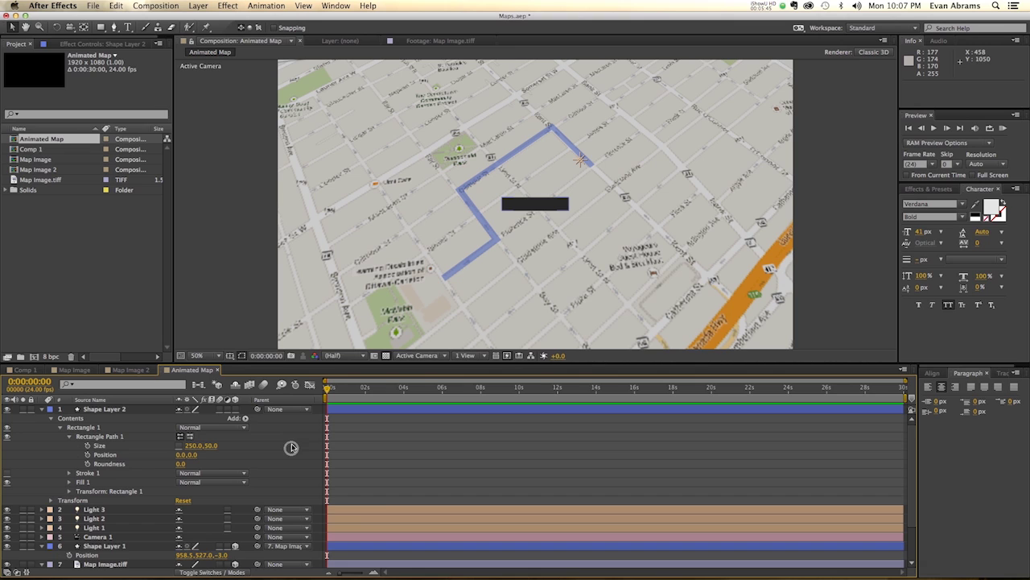
Step: Make Shape Layer 2 3D, parent it to Map Image.tiff, set Z to 0, place below Camera 1
{"action": "left_click", "coordinate": [236, 409]}
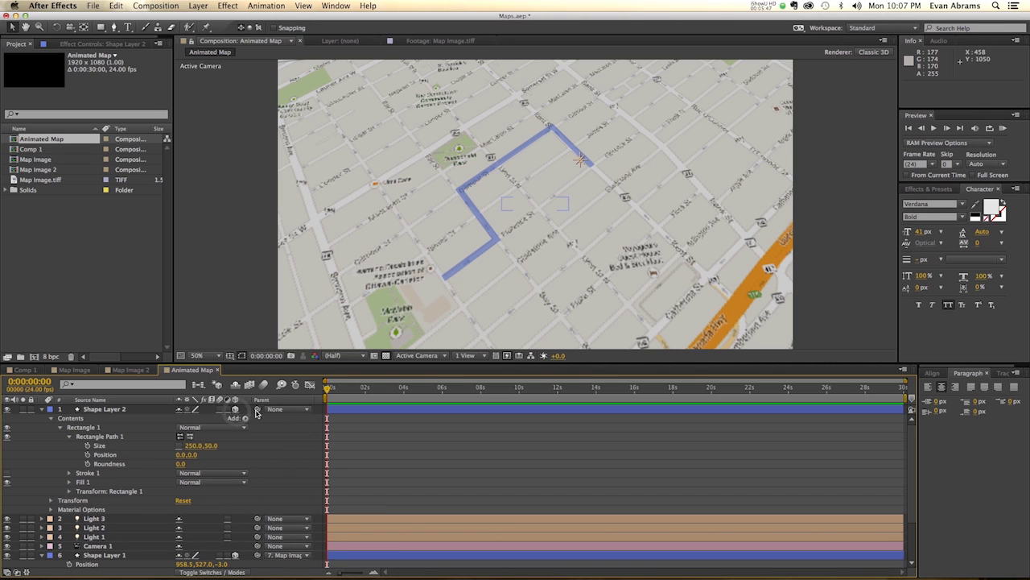
{"action": "left_click_drag", "start_coordinate": [257, 411], "coordinate": [107, 556]}
{"action": "scroll", "coordinate": [196, 465], "scroll_direction": "up", "scroll_amount": 2}
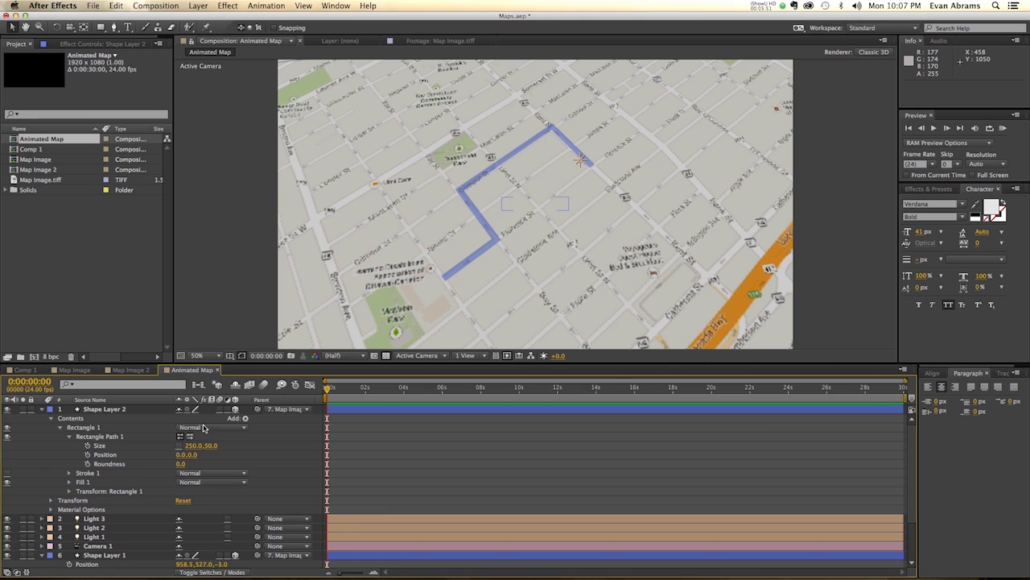
{"action": "left_click", "coordinate": [103, 409]}
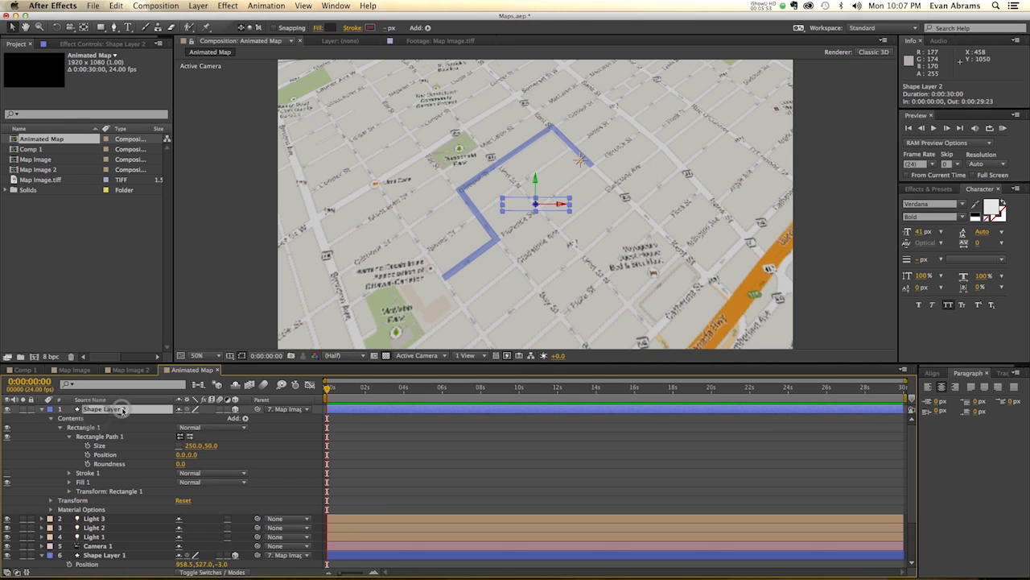
{"action": "key", "text": "p"}
{"action": "left_click", "coordinate": [222, 418]}
{"action": "type", "text": "0"}
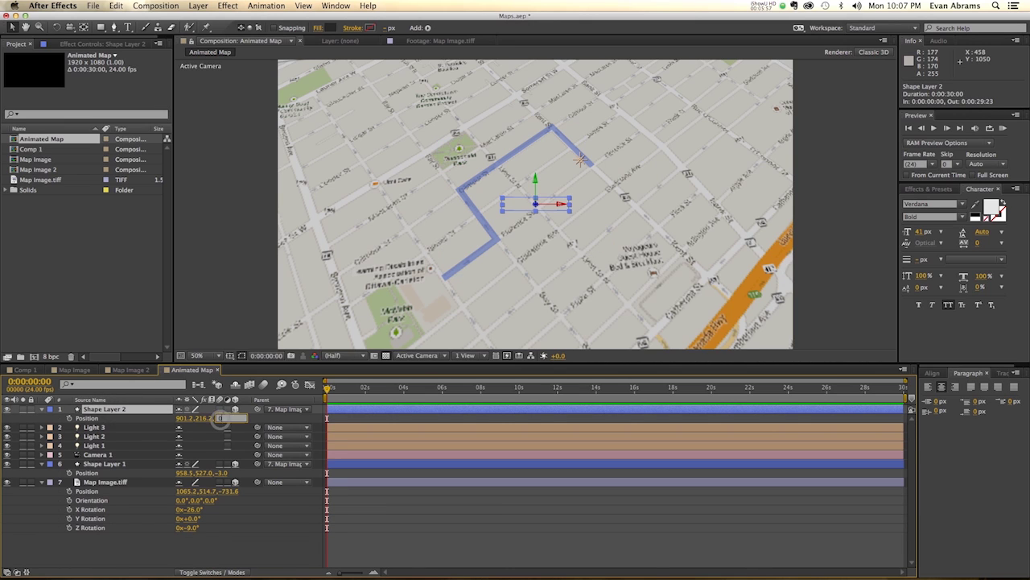
{"action": "key", "text": "Return"}
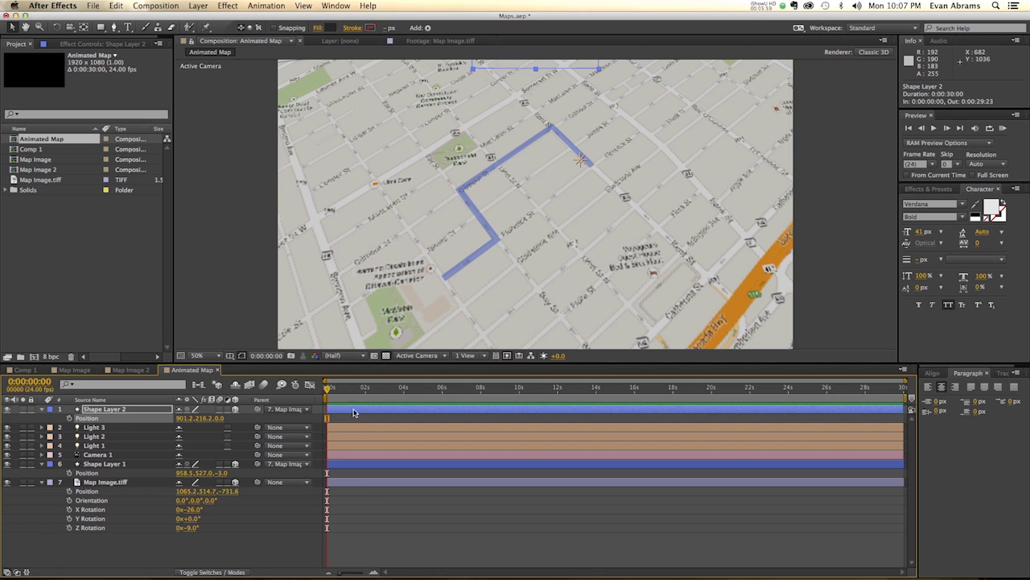
{"action": "left_click_drag", "start_coordinate": [200, 427], "coordinate": [226, 460]}
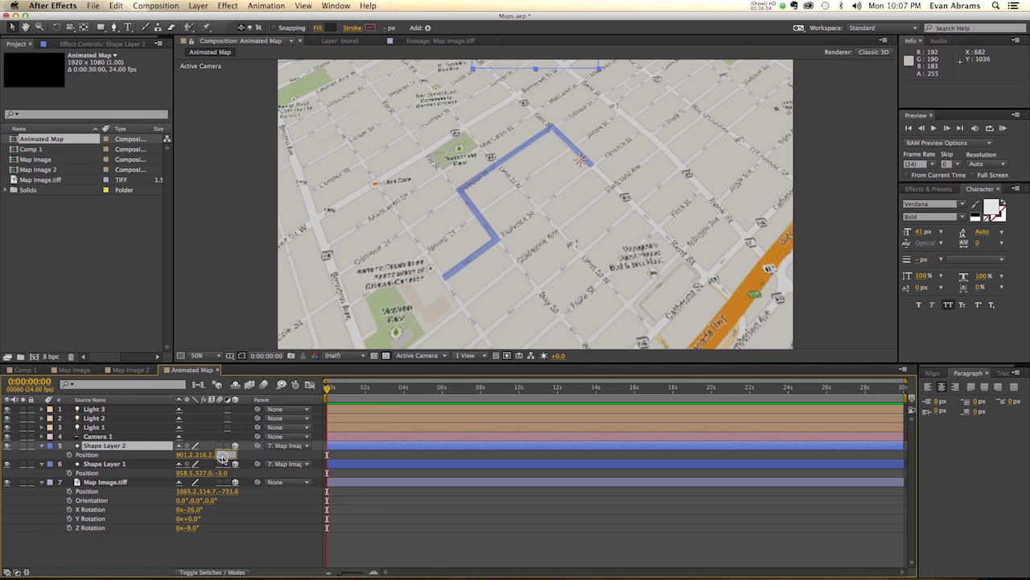
Step: Zero Shape Layer 2's orientation to 0°, 0°, 0° and lower the black bar flat onto the map
{"action": "left_click_drag", "start_coordinate": [549, 65], "coordinate": [508, 119]}
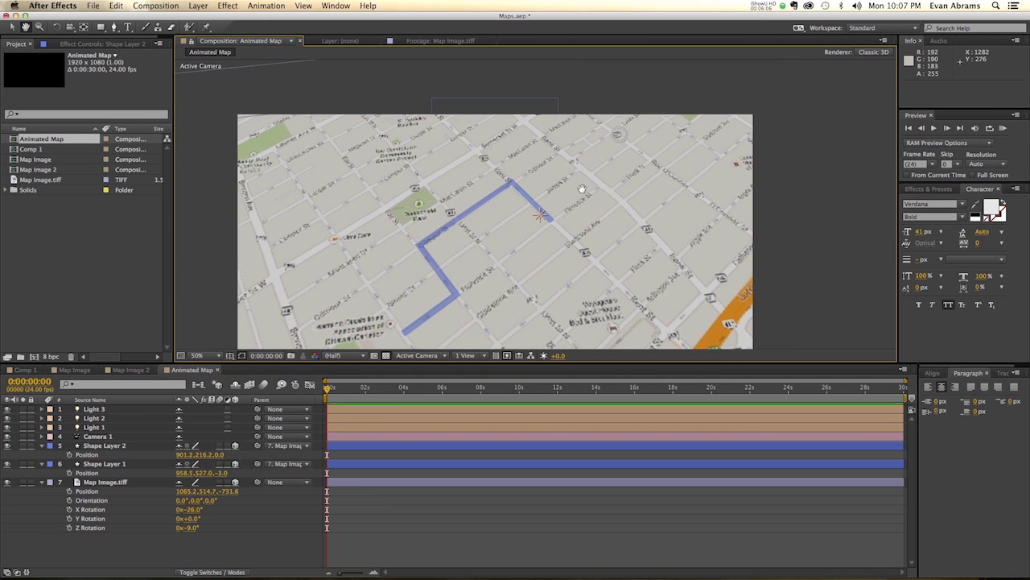
{"action": "left_click", "coordinate": [103, 447]}
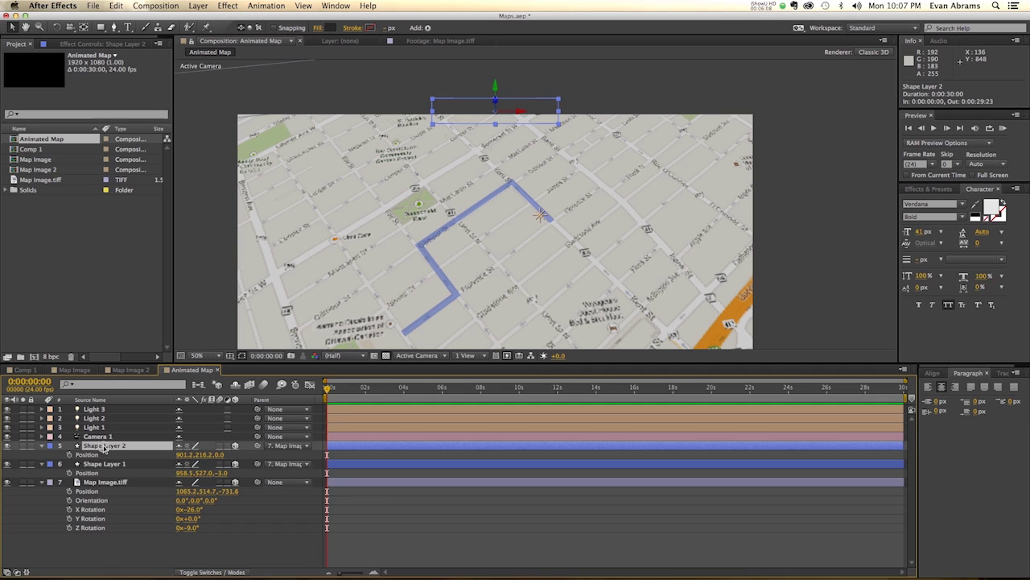
{"action": "key", "text": "r"}
{"action": "left_click", "coordinate": [179, 455]}
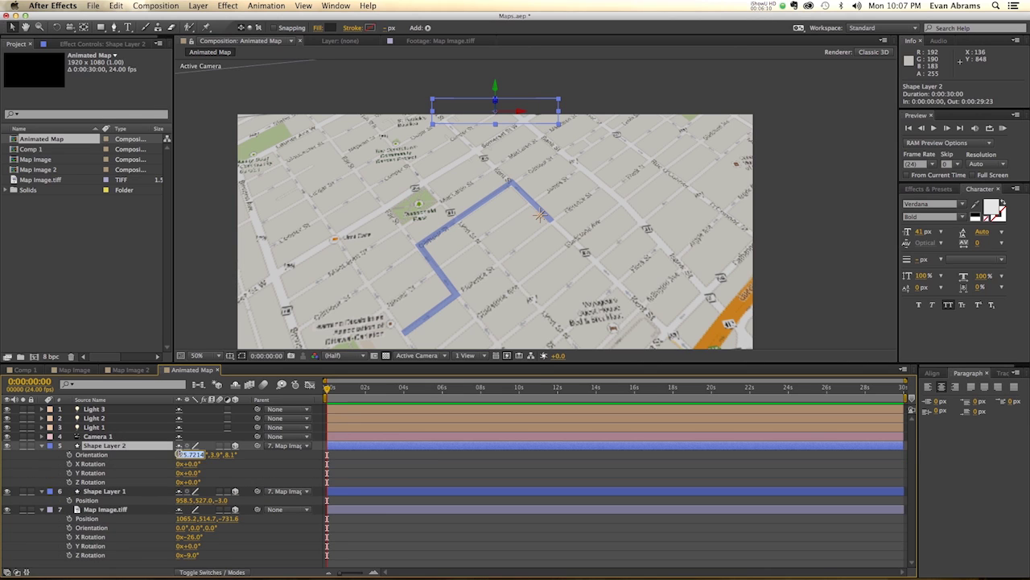
{"action": "type", "text": "0"}
{"action": "key", "text": "Tab"}
{"action": "type", "text": "0"}
{"action": "key", "text": "Tab"}
{"action": "type", "text": "0"}
{"action": "key", "text": "Return"}
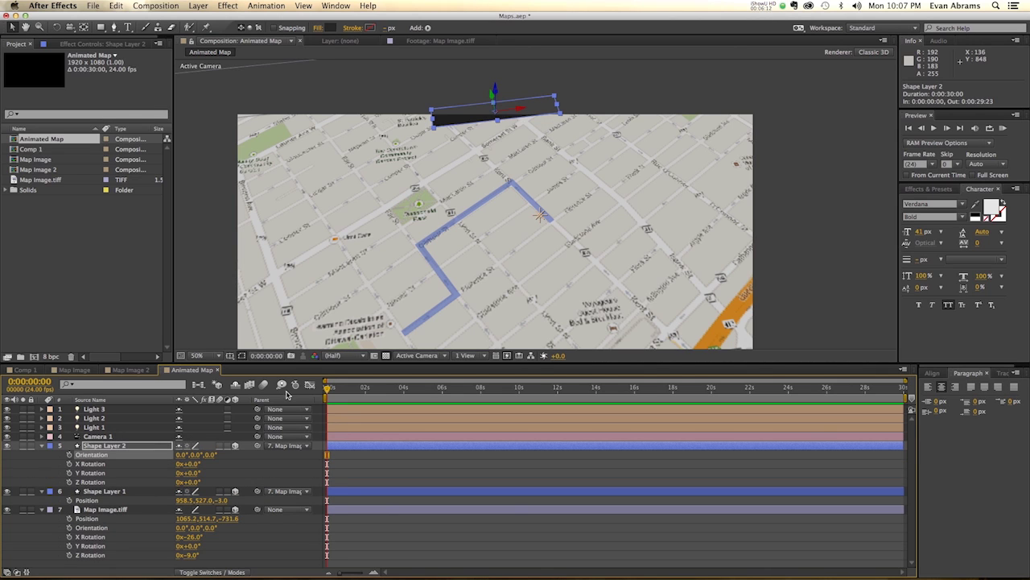
{"action": "left_click_drag", "start_coordinate": [495, 95], "coordinate": [593, 209]}
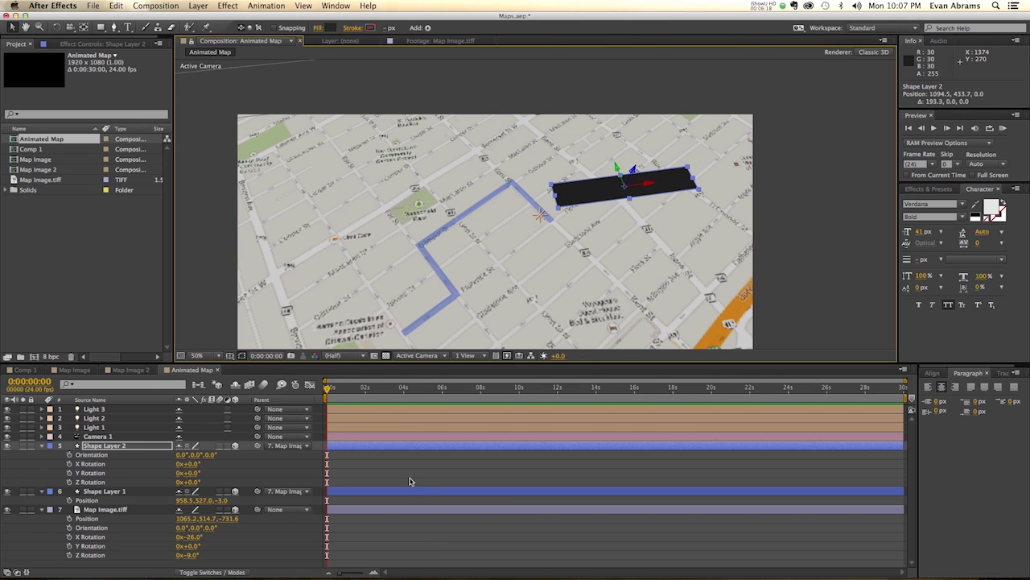
{"action": "left_click", "coordinate": [367, 453]}
Step: Add a Polystar path to the sign layer and merge it into the Rectangle 1 group
{"action": "left_click", "coordinate": [362, 446]}
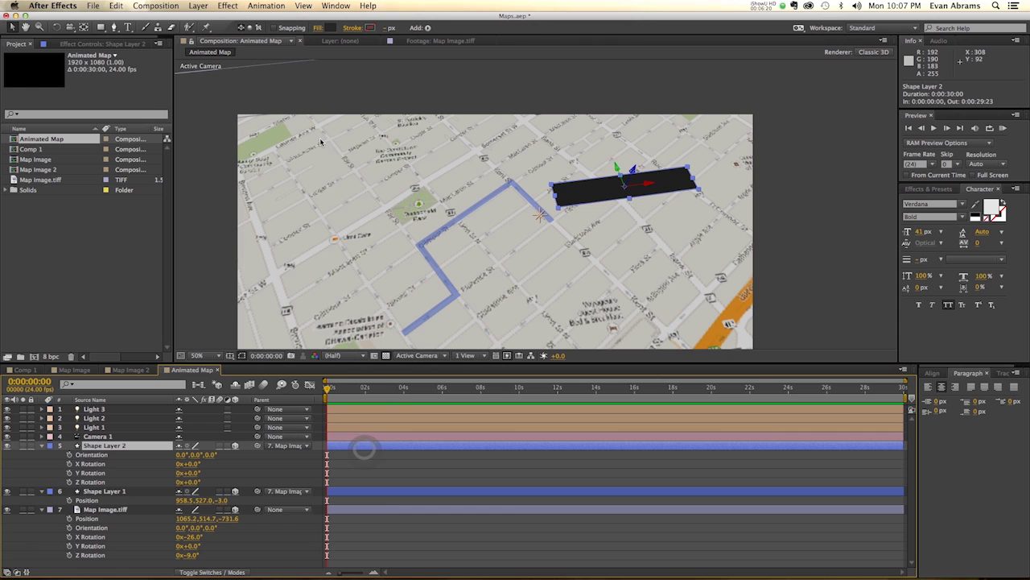
{"action": "left_click", "coordinate": [428, 27]}
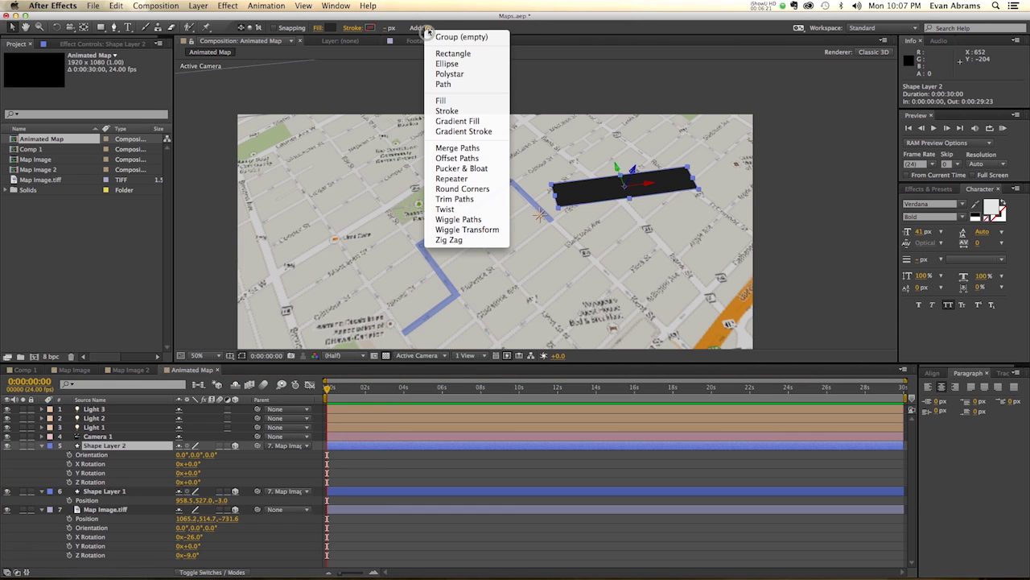
{"action": "left_click", "coordinate": [454, 74]}
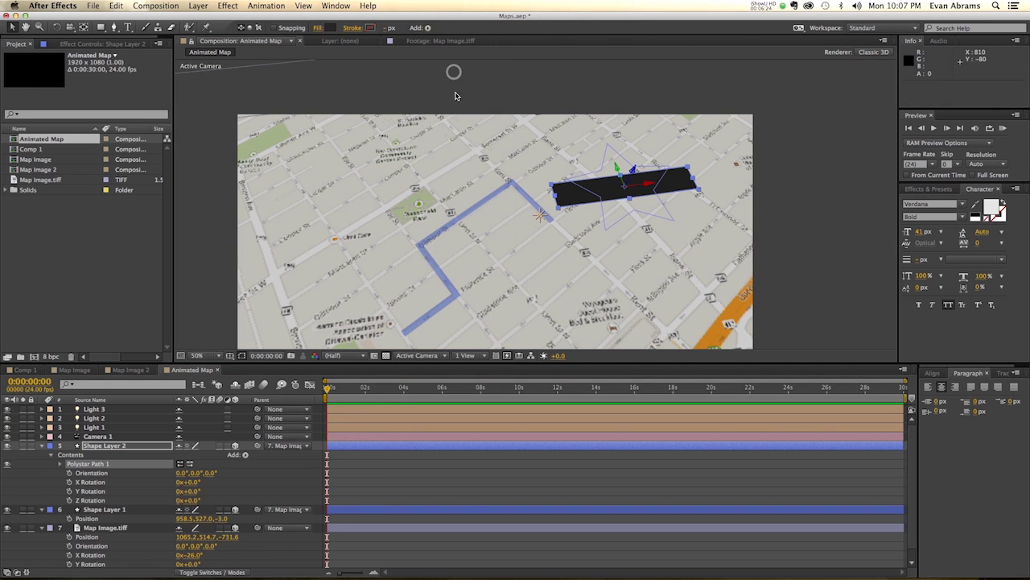
{"action": "left_click", "coordinate": [52, 456]}
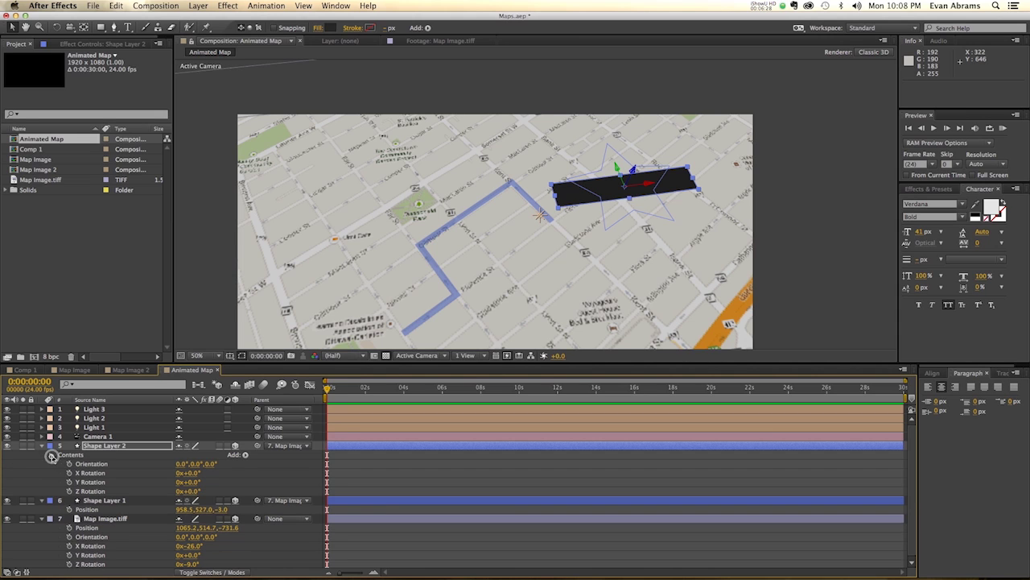
{"action": "left_click", "coordinate": [61, 465]}
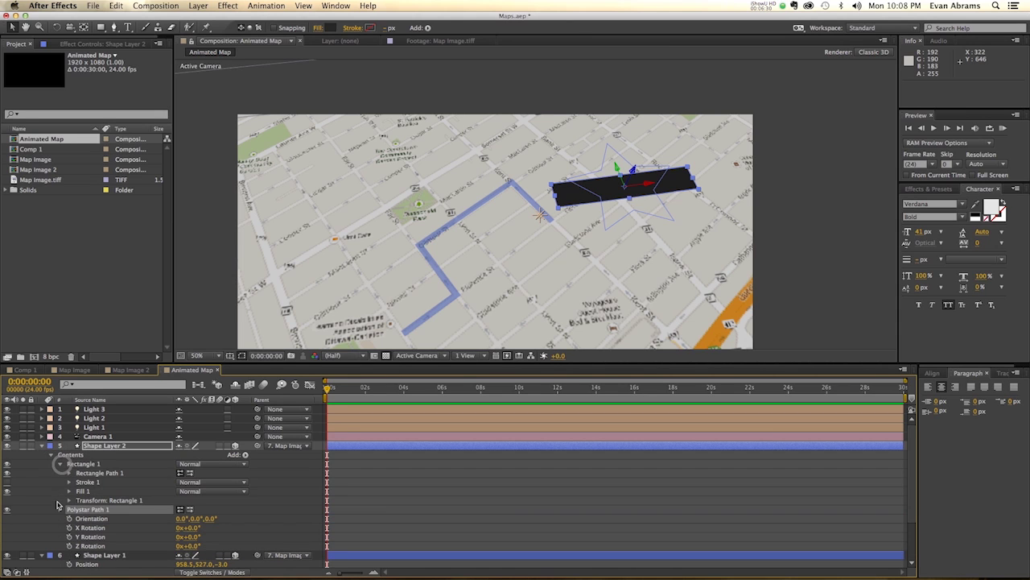
{"action": "left_click_drag", "start_coordinate": [85, 512], "coordinate": [110, 482]}
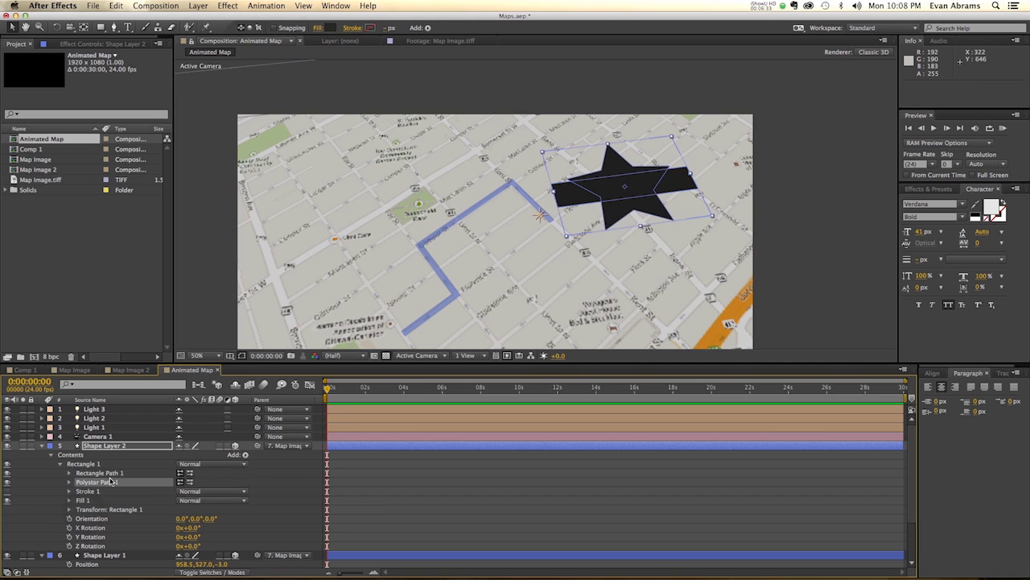
Step: Make the polystar a 3-point polygon rotated 180° with outer radius 10
{"action": "left_click", "coordinate": [70, 482]}
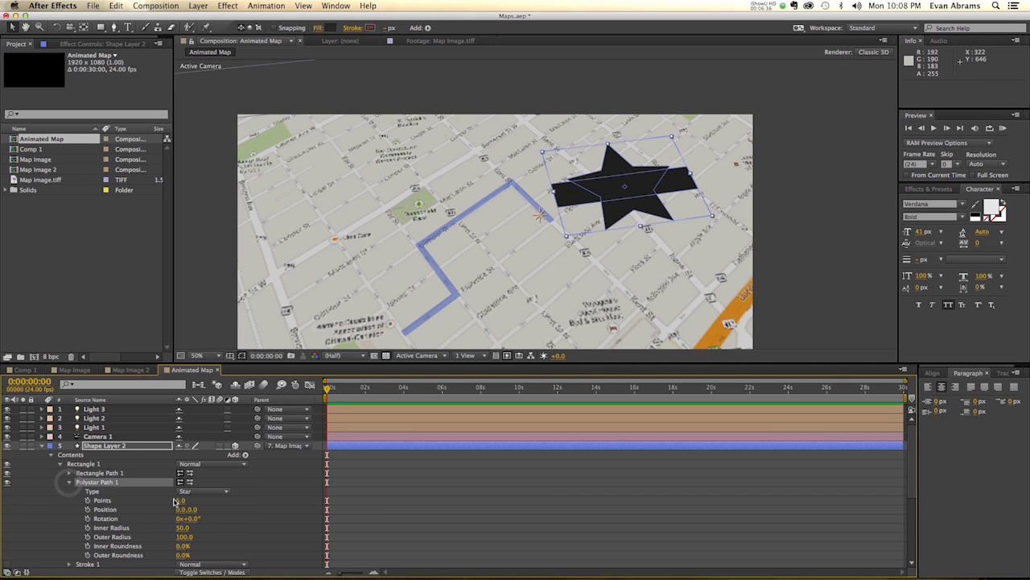
{"action": "left_click", "coordinate": [180, 492]}
{"action": "left_click", "coordinate": [197, 512]}
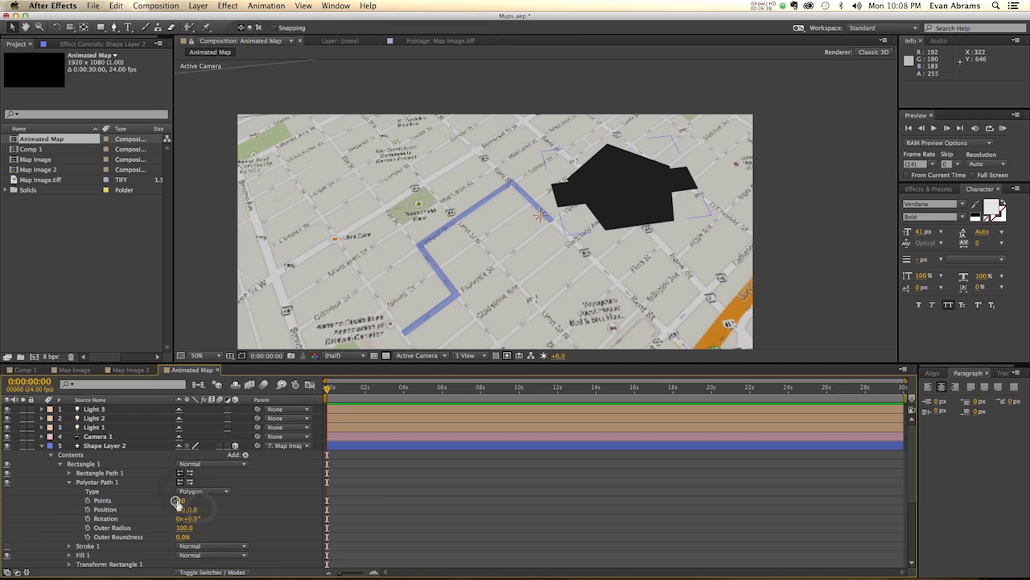
{"action": "left_click", "coordinate": [184, 500]}
{"action": "type", "text": "3"}
{"action": "key", "text": "Return"}
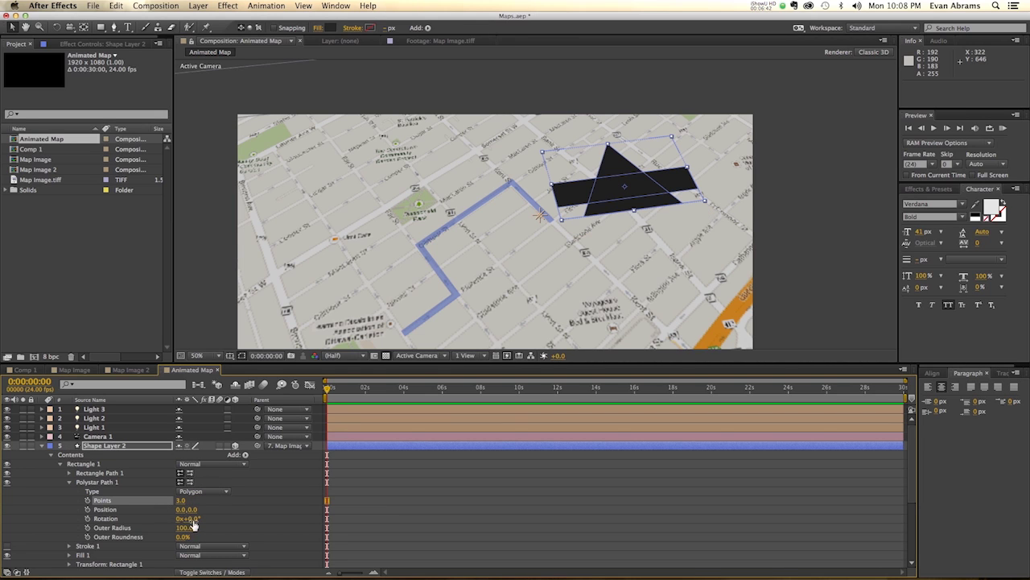
{"action": "left_click_drag", "start_coordinate": [187, 519], "coordinate": [203, 518]}
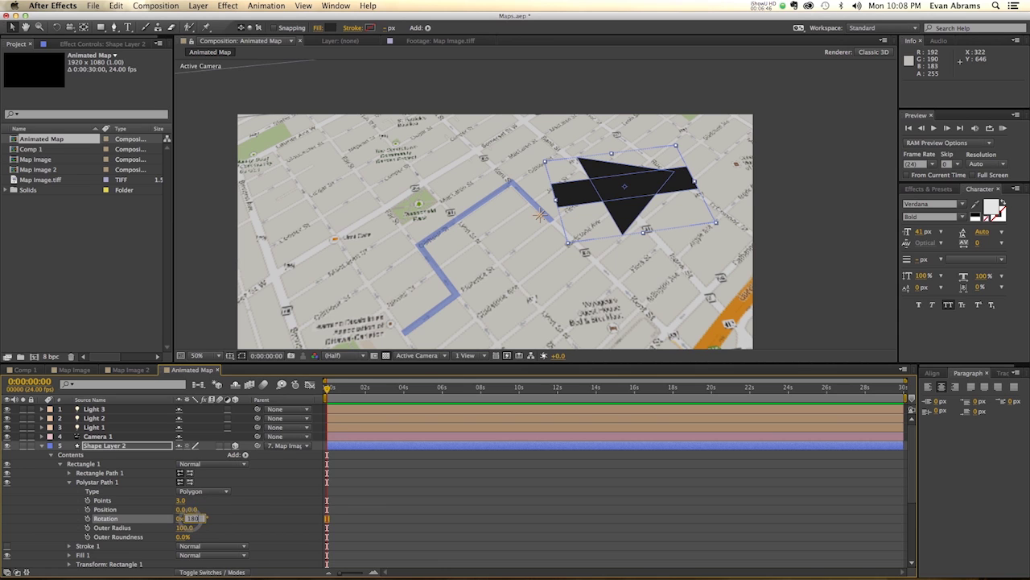
{"action": "key", "text": "Return"}
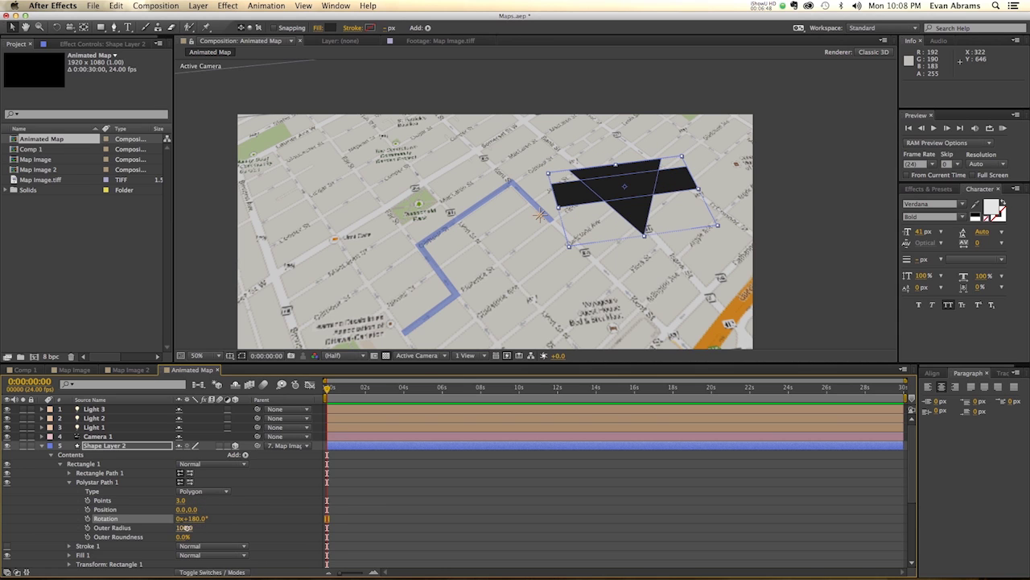
{"action": "left_click_drag", "start_coordinate": [184, 527], "coordinate": [208, 510]}
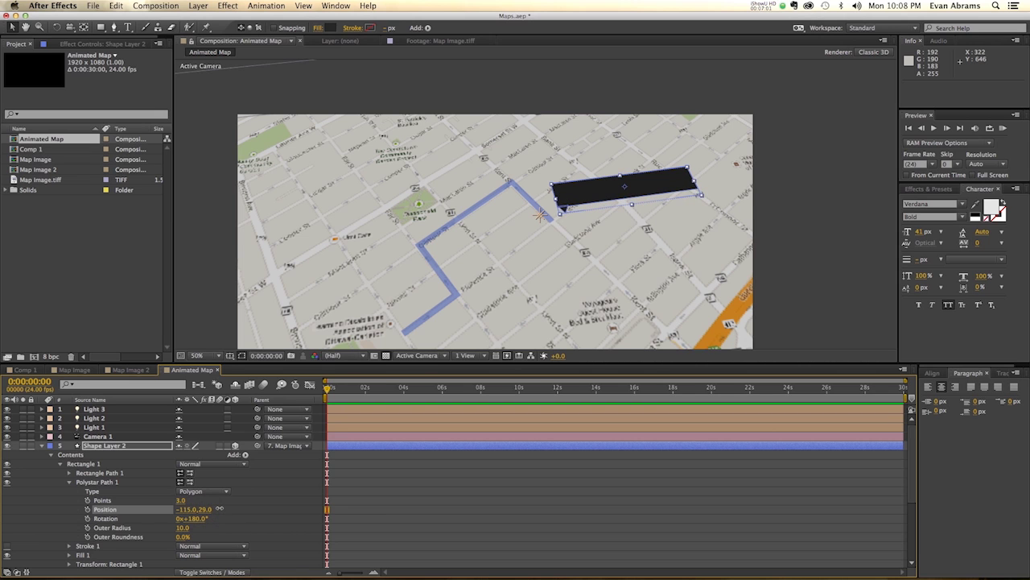
Step: Move the sign's anchor point to -115, 40, the tip of the triangle pointer
{"action": "key", "text": "slash"}
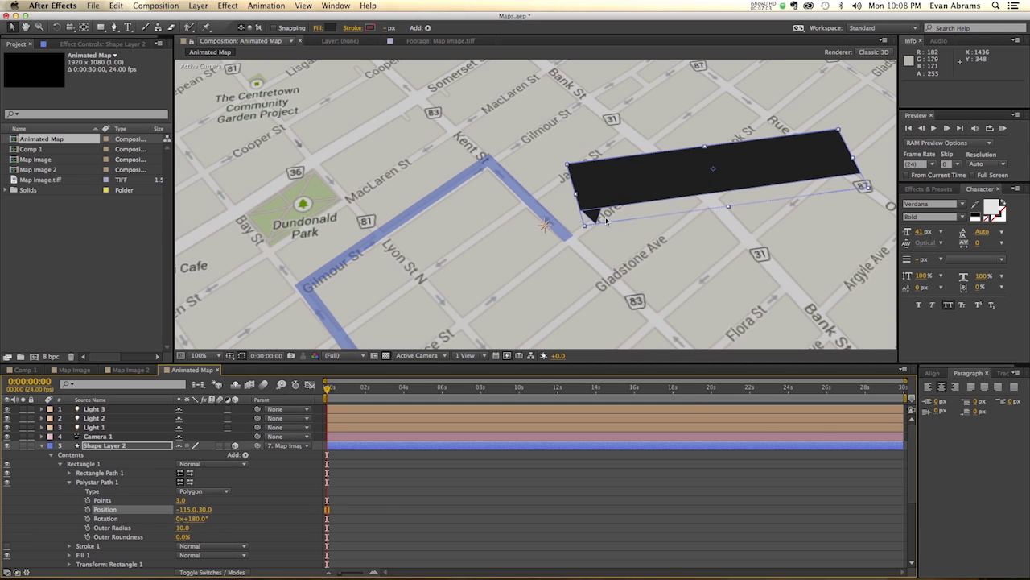
{"action": "key", "text": "u"}
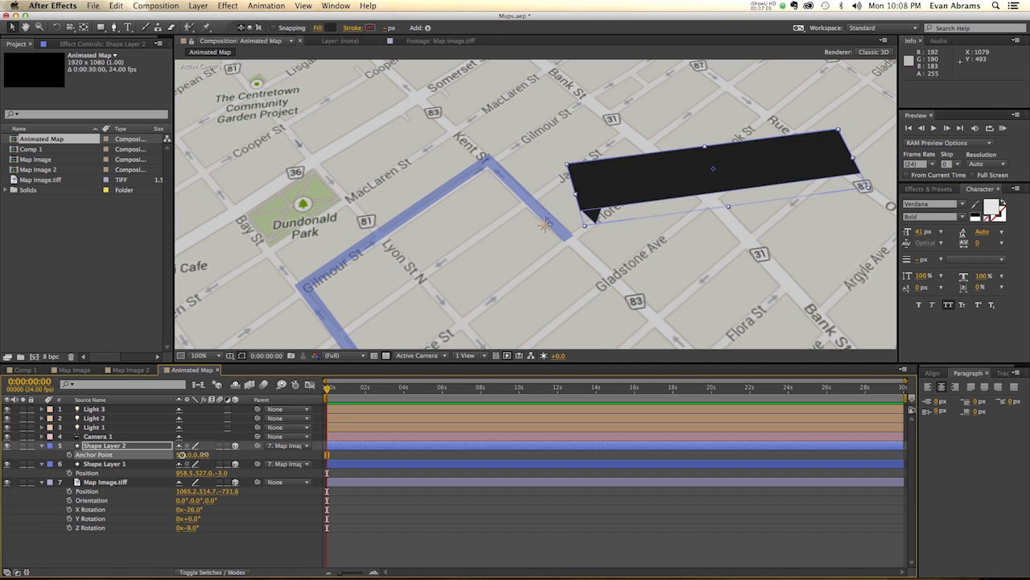
{"action": "left_click_drag", "start_coordinate": [185, 454], "coordinate": [137, 469]}
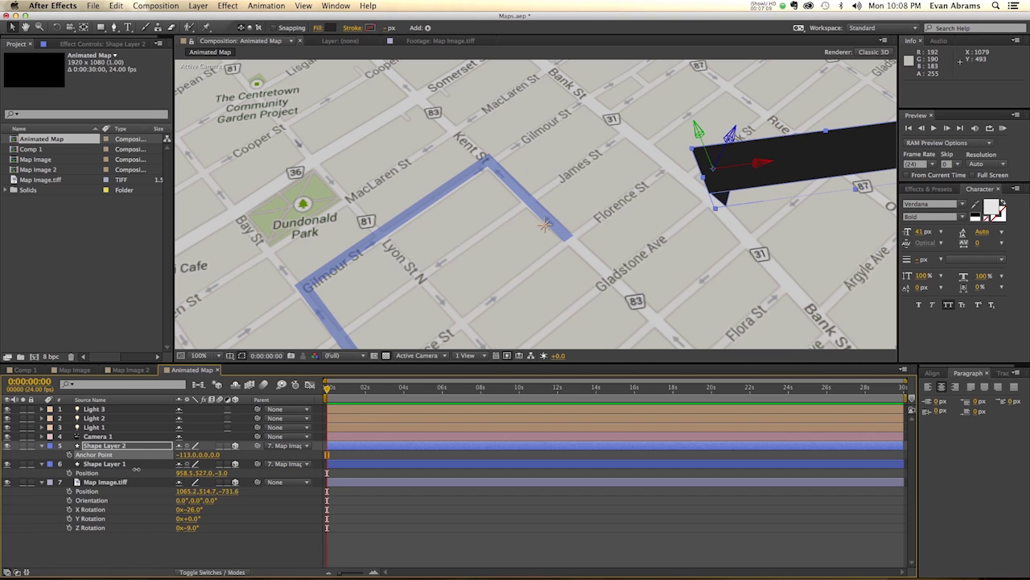
{"action": "left_click_drag", "start_coordinate": [203, 455], "coordinate": [196, 460]}
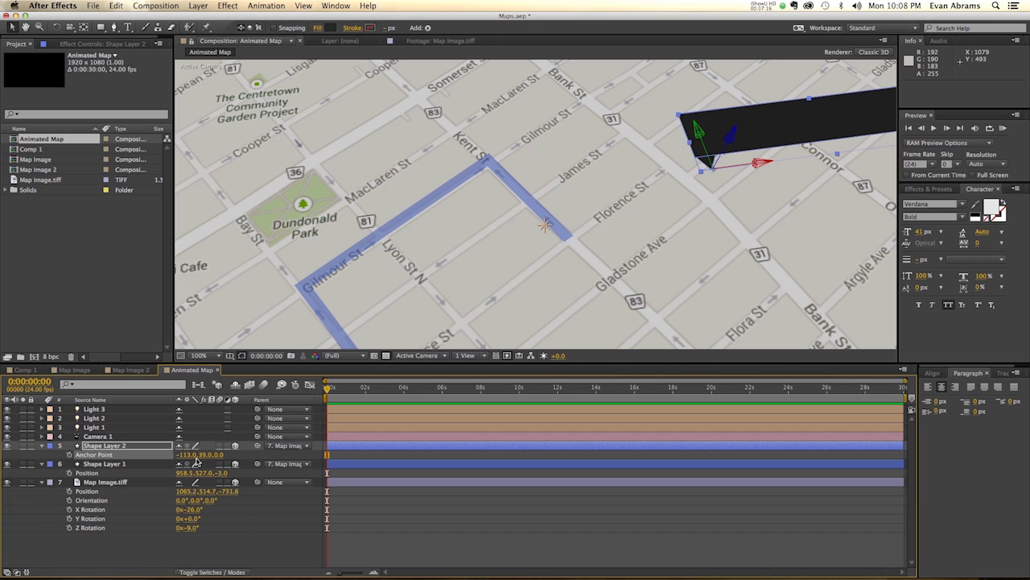
{"action": "left_click", "coordinate": [190, 456]}
{"action": "left_click", "coordinate": [385, 457]}
{"action": "key", "text": "period"}
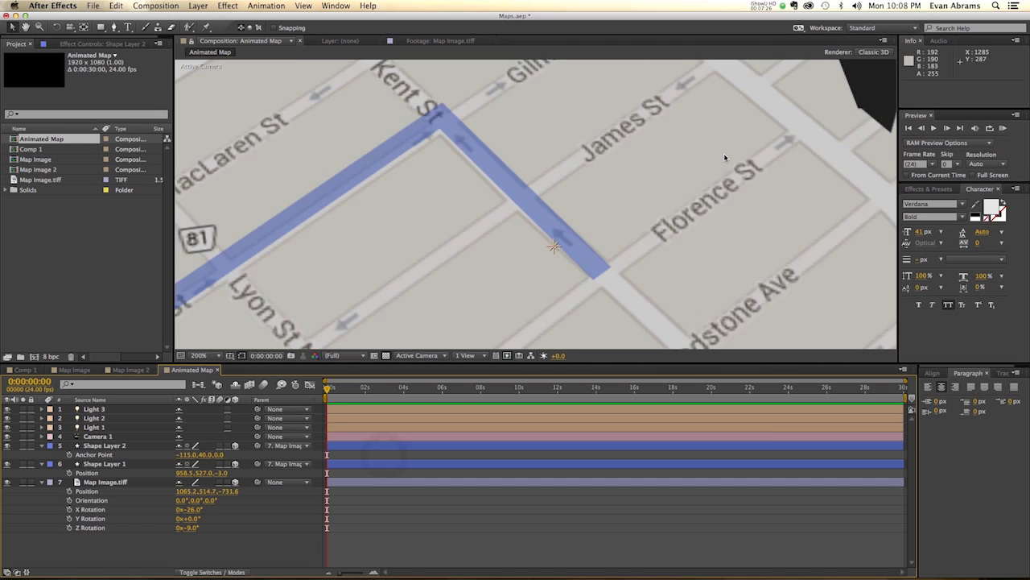
{"action": "key", "text": "comma"}
{"action": "key", "text": "comma"}
{"action": "key", "text": "comma"}
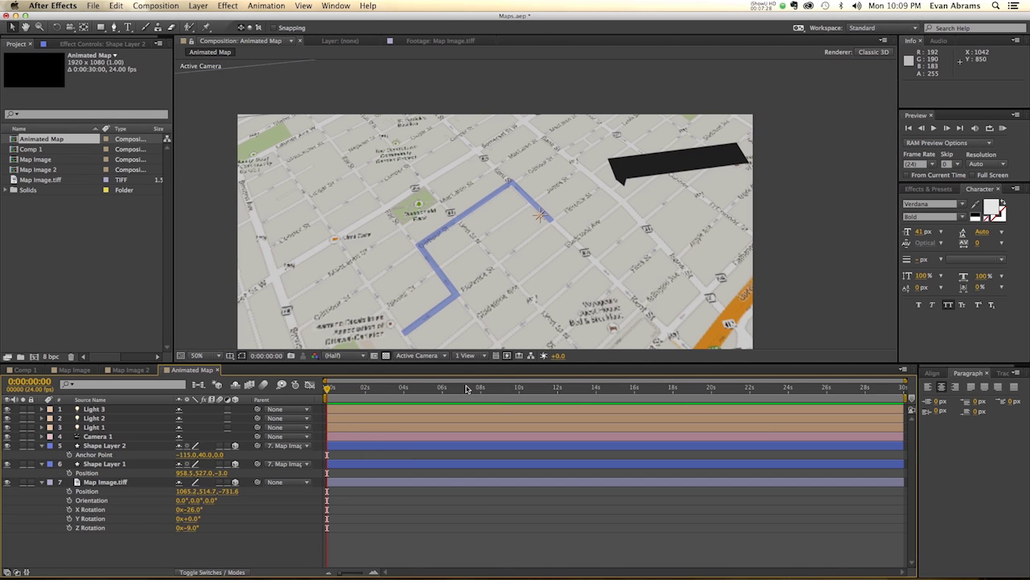
{"action": "left_click", "coordinate": [135, 448]}
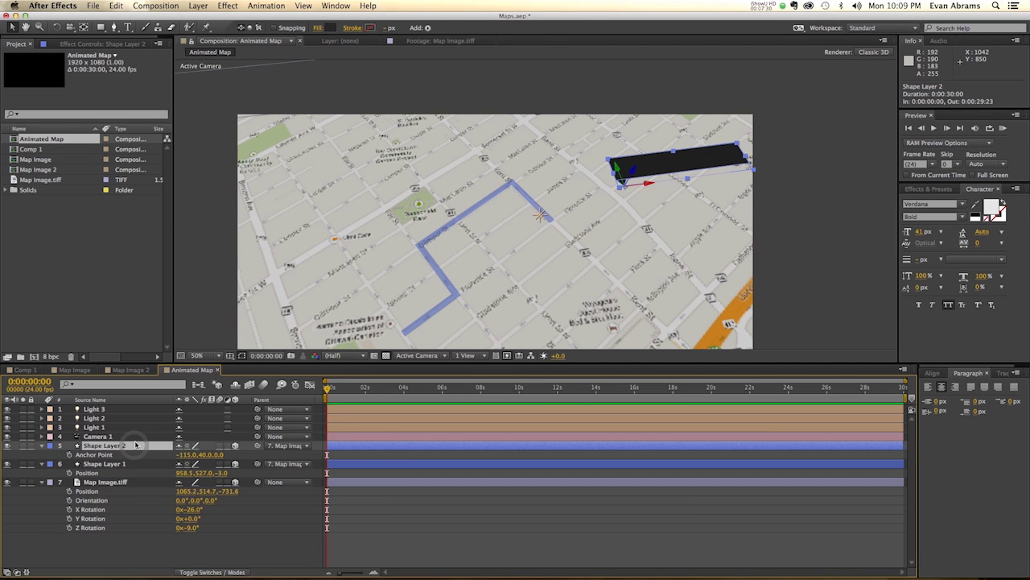
Step: Set Shape Layer 2's Auto-Orient option to Orient Towards Camera
{"action": "left_click", "coordinate": [199, 5]}
{"action": "mouse_move", "coordinate": [306, 124]}
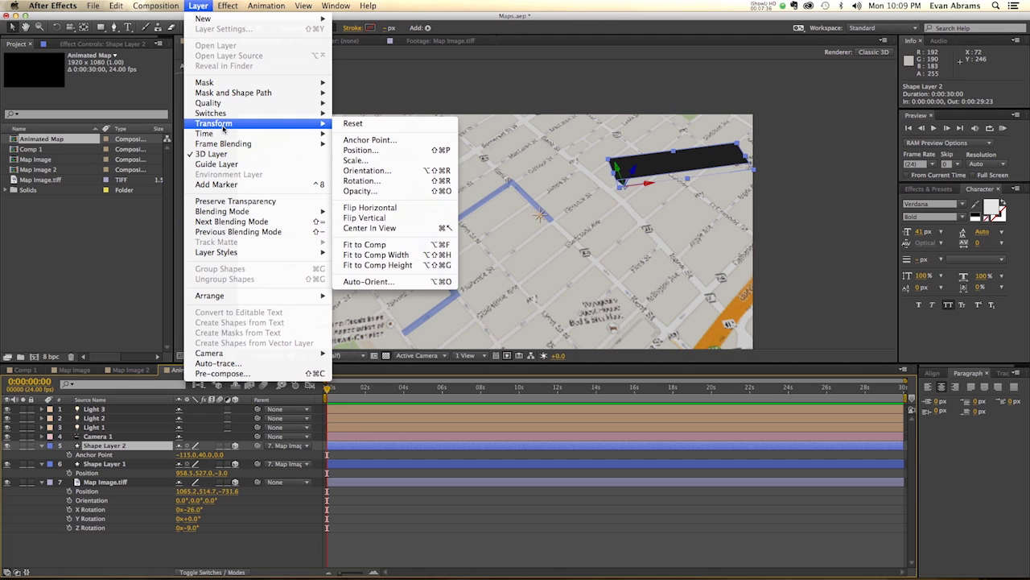
{"action": "left_click", "coordinate": [362, 281]}
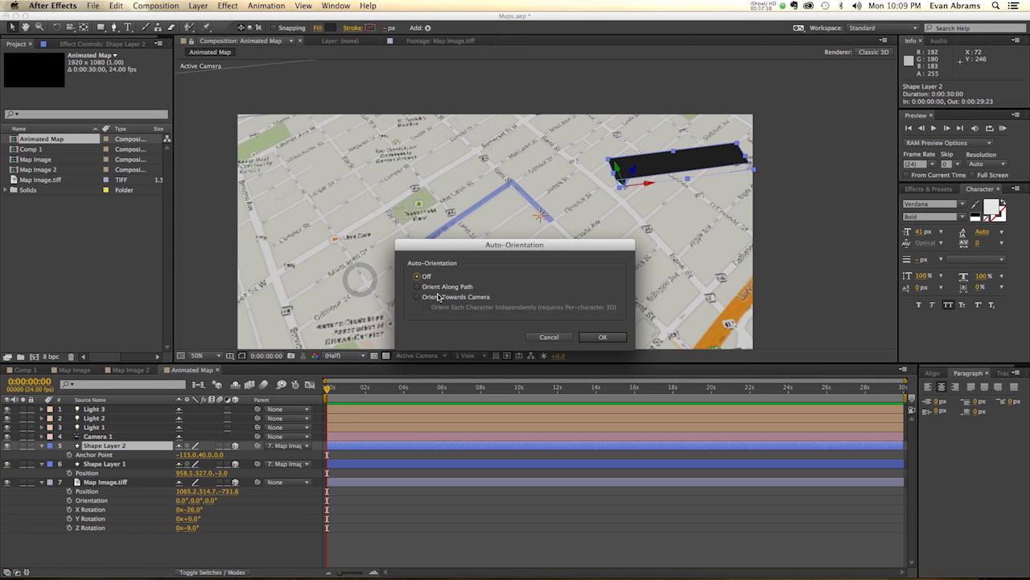
{"action": "left_click", "coordinate": [602, 336]}
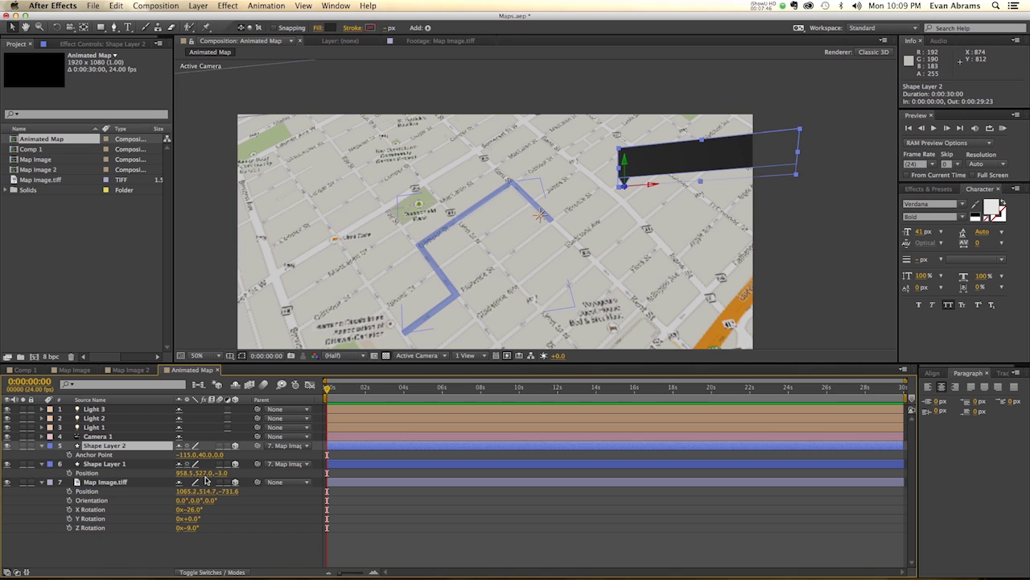
Step: Move the sign to about 953.5, 487.7, 0 so its pointer tip meets the route's end
{"action": "key", "text": "p"}
{"action": "left_click_drag", "start_coordinate": [181, 457], "coordinate": [123, 464]}
{"action": "left_click", "coordinate": [119, 448]}
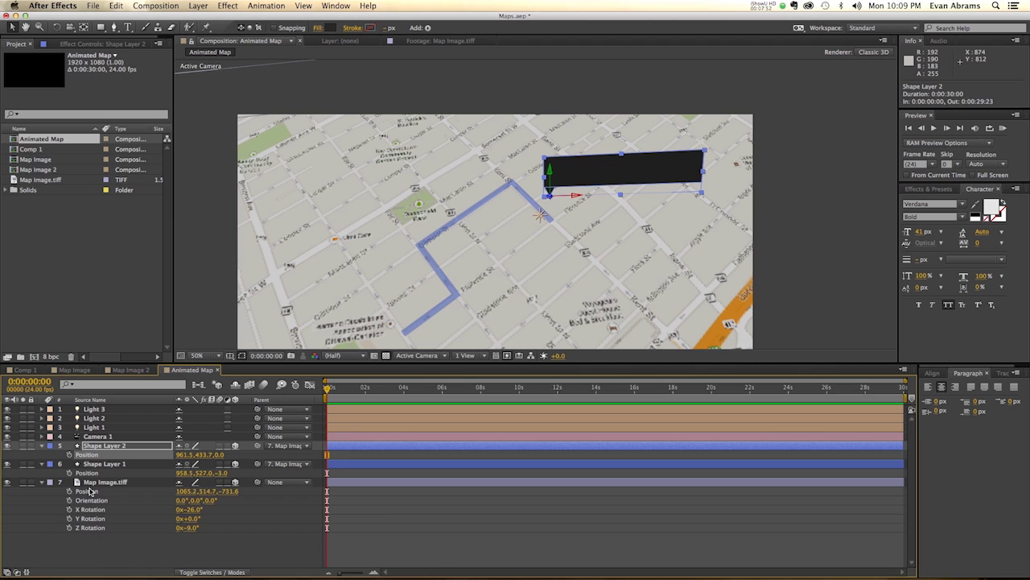
{"action": "mouse_move", "coordinate": [202, 455]}
{"action": "left_mouse_down"}
{"action": "mouse_move", "coordinate": [213, 453]}
{"action": "mouse_move", "coordinate": [183, 453]}
{"action": "left_mouse_up"}
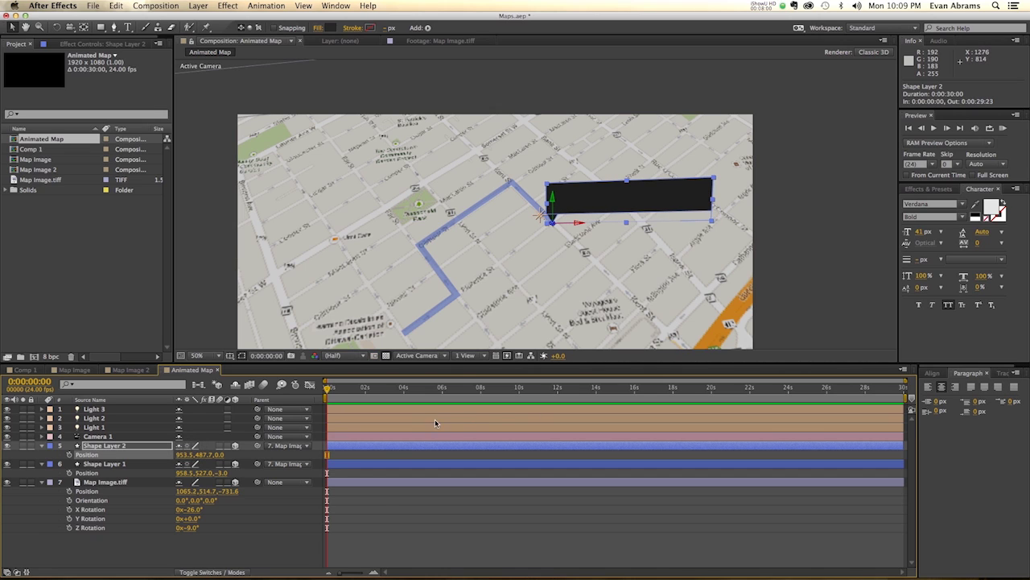
{"action": "left_click", "coordinate": [257, 544]}
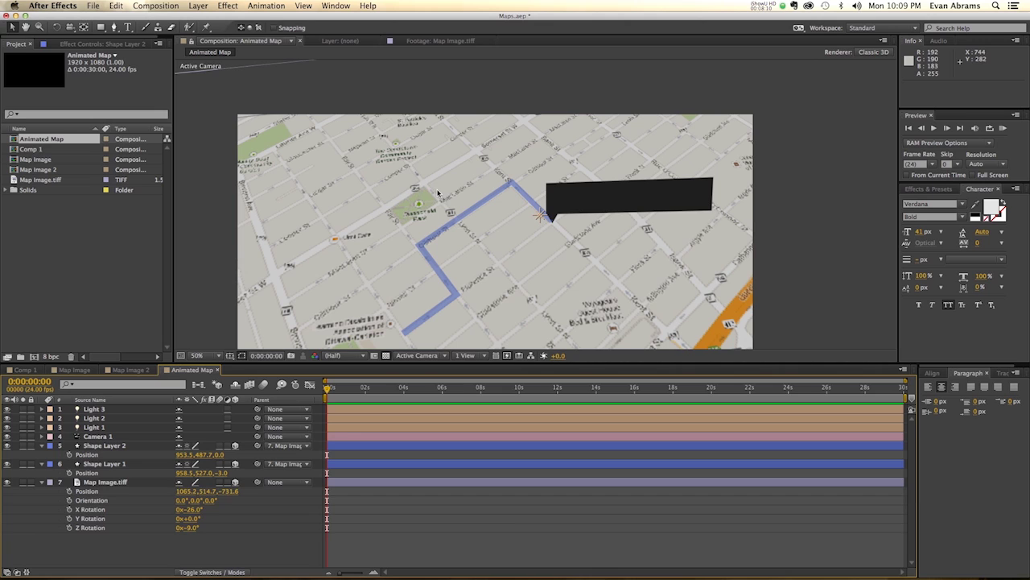
Step: Create a STARTING text layer over the map and make it 3D
{"action": "key", "text": "super+t"}
{"action": "left_click", "coordinate": [397, 194]}
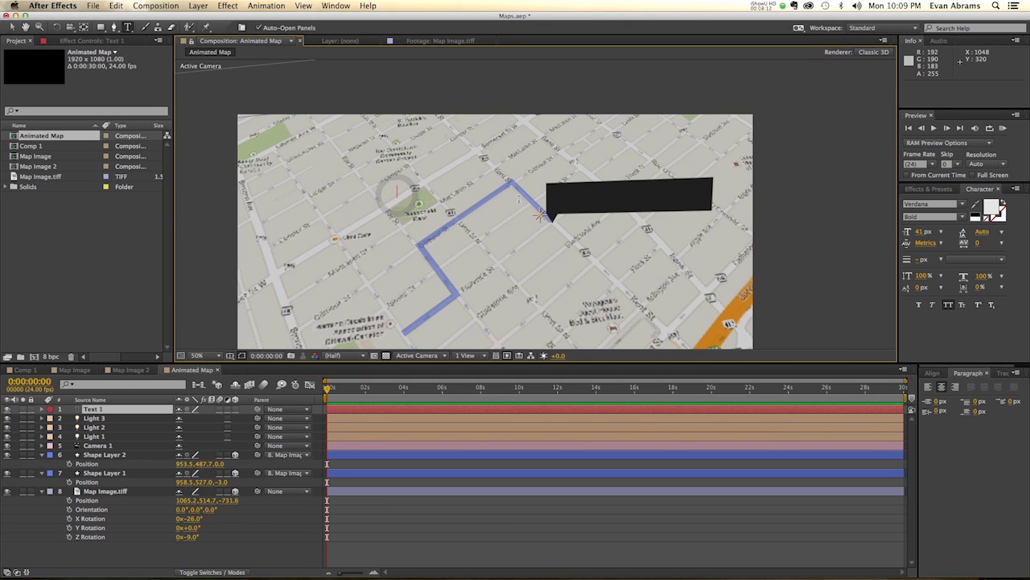
{"action": "type", "text": "STARTING"}
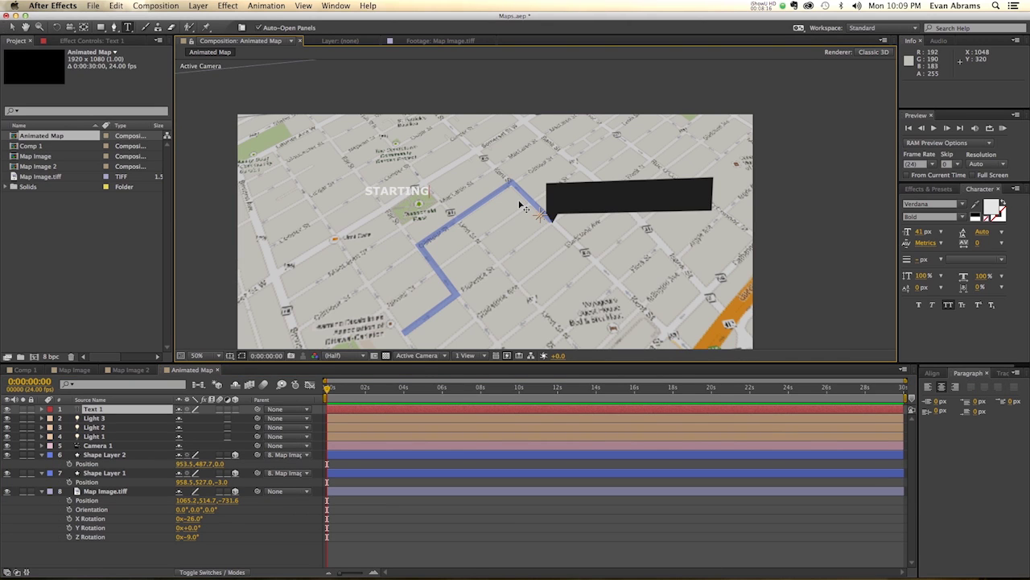
{"action": "key", "text": "KP_Enter"}
{"action": "key", "text": "v"}
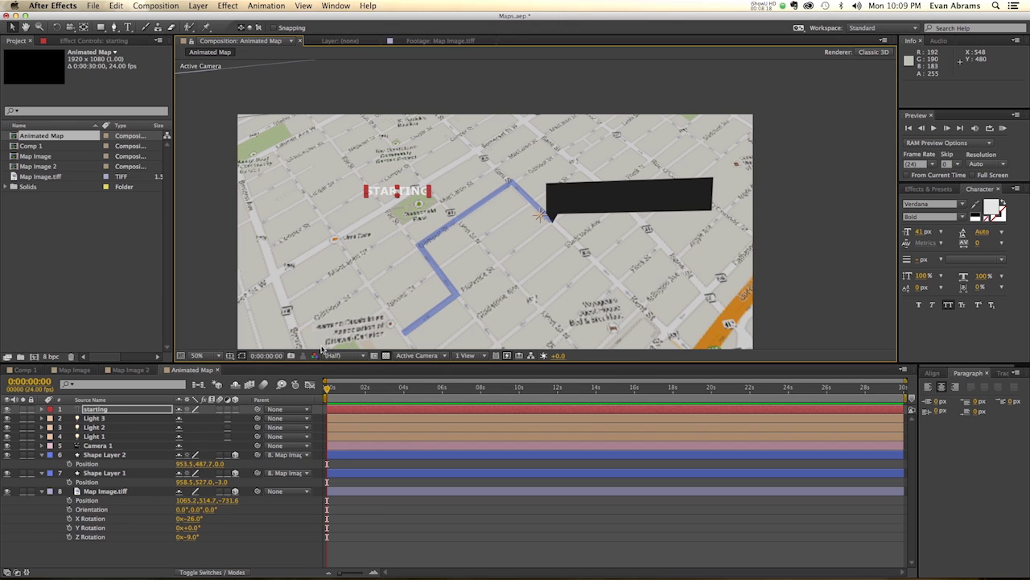
{"action": "left_click", "coordinate": [235, 409]}
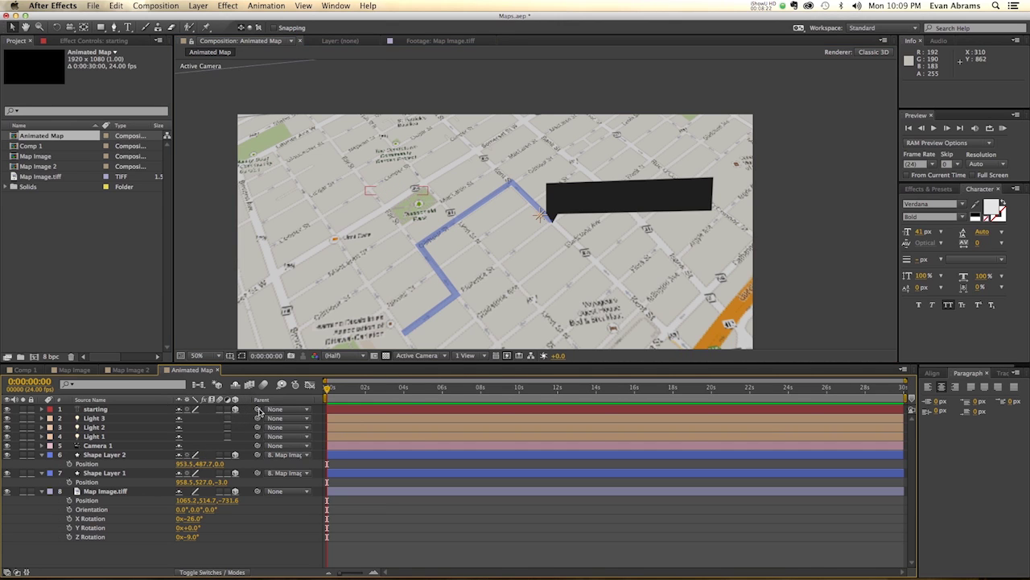
Step: Parent the starting text to Shape Layer 2, rename that layer sign, and stack starting just above it
{"action": "left_click_drag", "start_coordinate": [257, 410], "coordinate": [141, 461]}
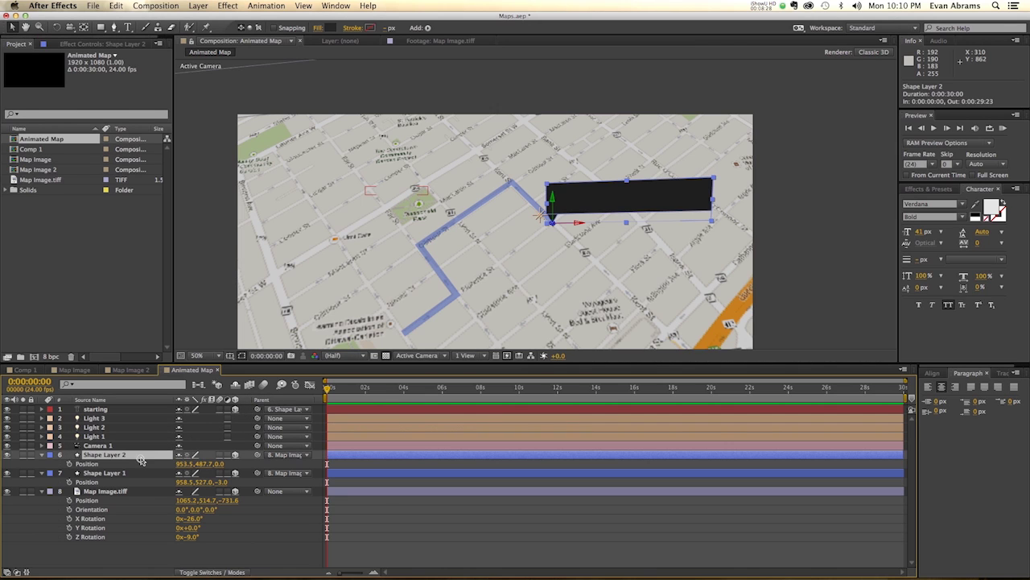
{"action": "key", "text": "Return"}
{"action": "type", "text": "sign"}
{"action": "key", "text": "Return"}
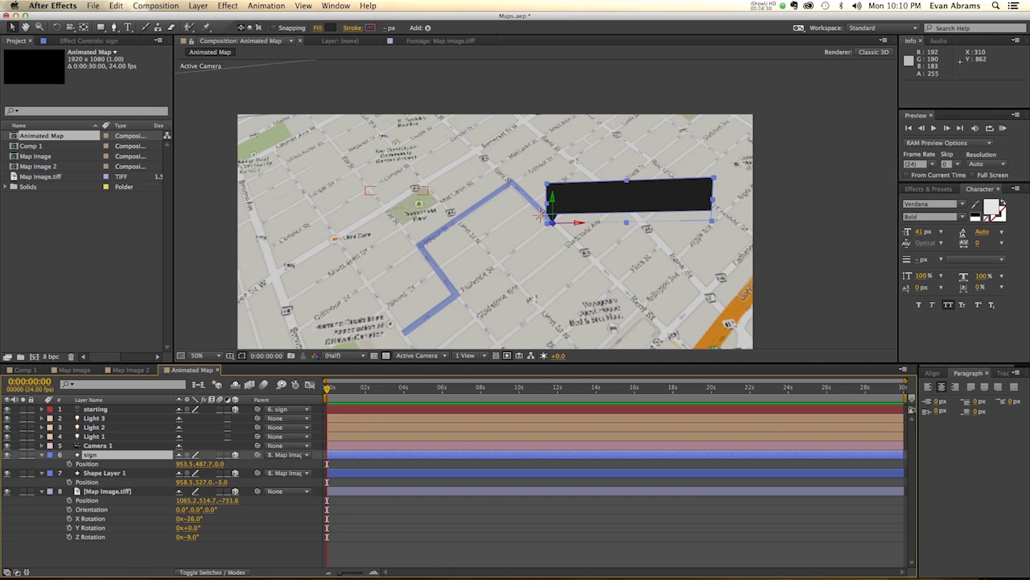
{"action": "left_click_drag", "start_coordinate": [124, 414], "coordinate": [121, 455]}
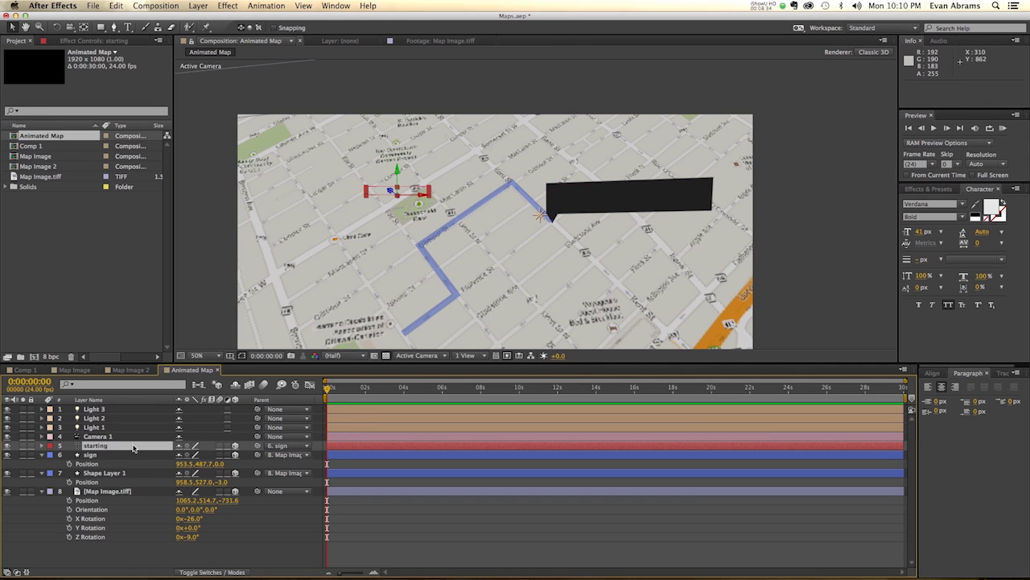
Step: Set the starting text layer's position to 0, 0, 0
{"action": "key", "text": "p"}
{"action": "key", "text": "shift+r"}
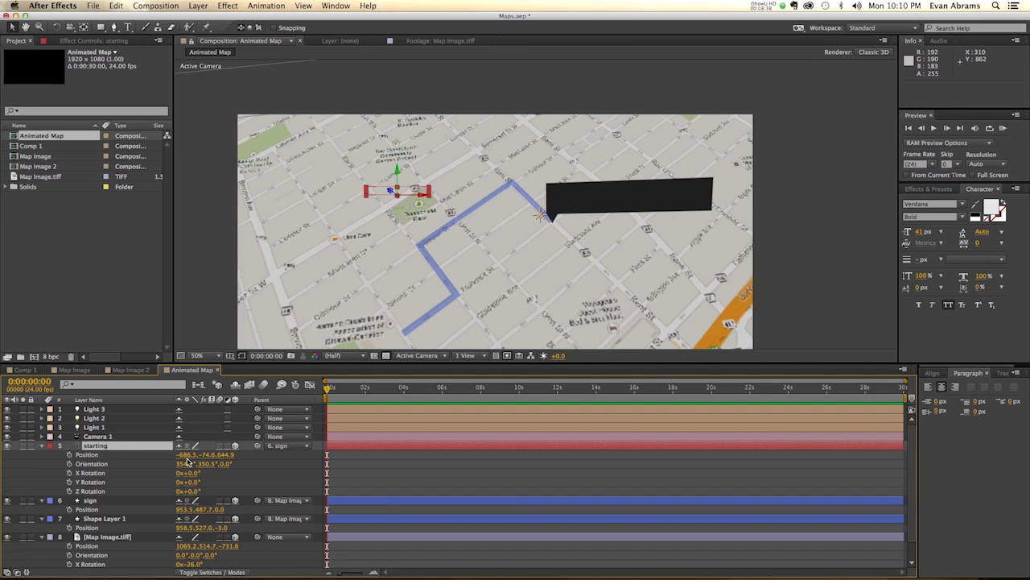
{"action": "left_click", "coordinate": [187, 455]}
{"action": "type", "text": "0"}
{"action": "key", "text": "Tab"}
{"action": "type", "text": "0"}
{"action": "key", "text": "Tab"}
{"action": "type", "text": "0"}
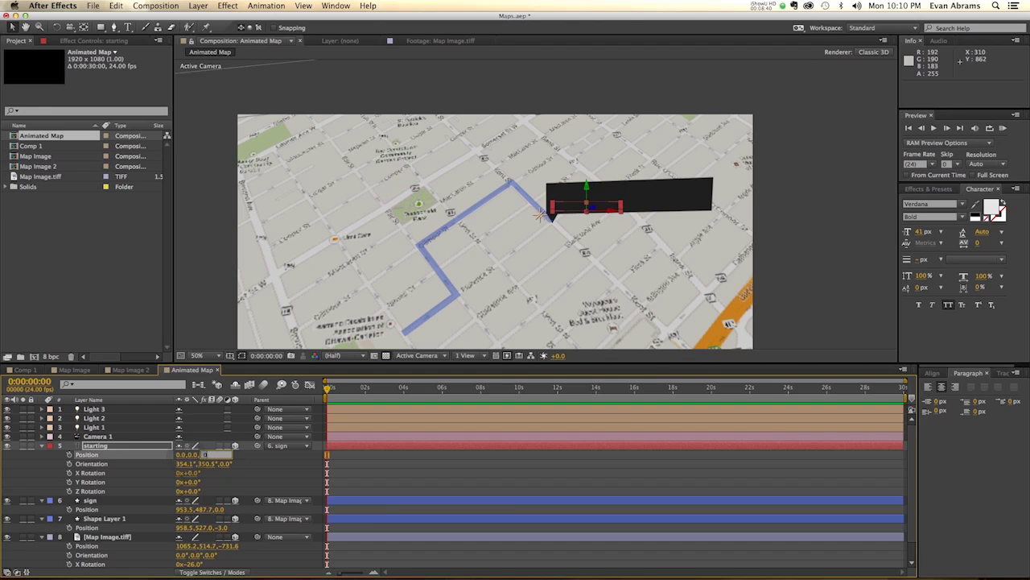
{"action": "key", "text": "Tab"}
Step: Zero its orientation to 0°, 0°, 0° and lower STARTING to about Y 14 on the sign
{"action": "type", "text": "0"}
{"action": "key", "text": "Tab"}
{"action": "type", "text": "0"}
{"action": "key", "text": "Tab"}
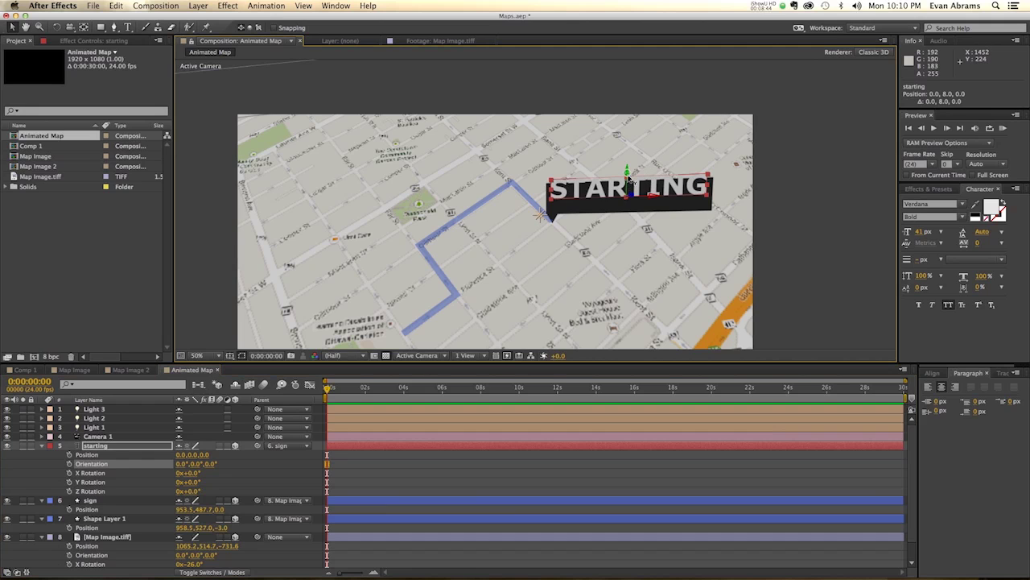
{"action": "left_click_drag", "start_coordinate": [627, 172], "coordinate": [629, 178]}
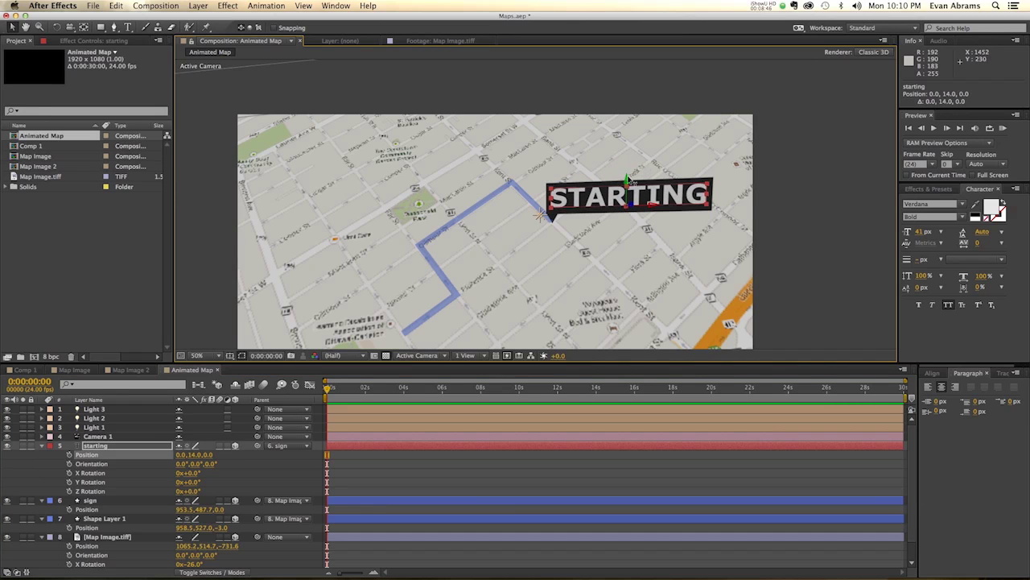
{"action": "left_click", "coordinate": [362, 478]}
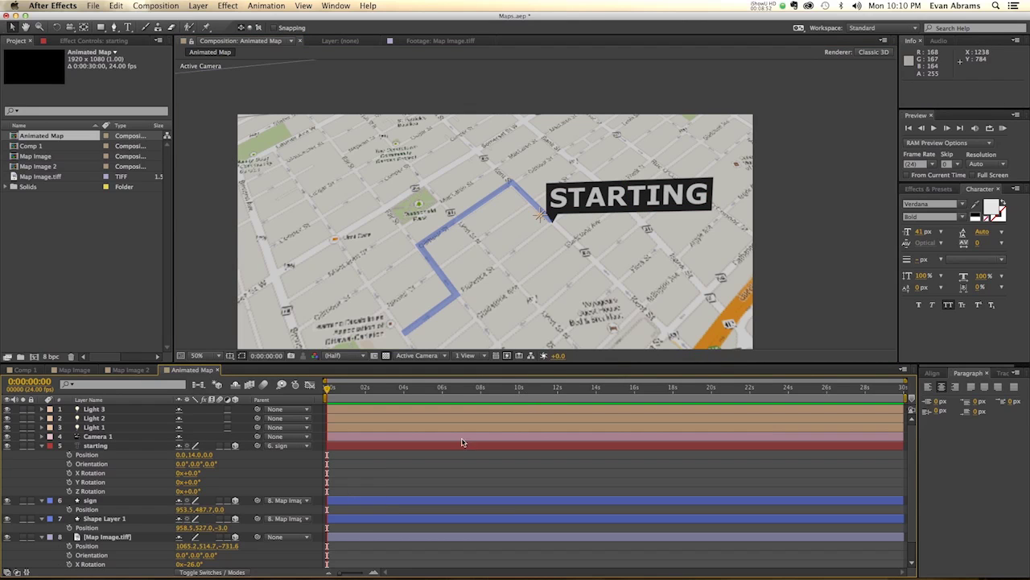
Step: Turn Casts Shadows On in the sign layer's Material Options and collapse the layer properties
{"action": "left_click", "coordinate": [137, 505]}
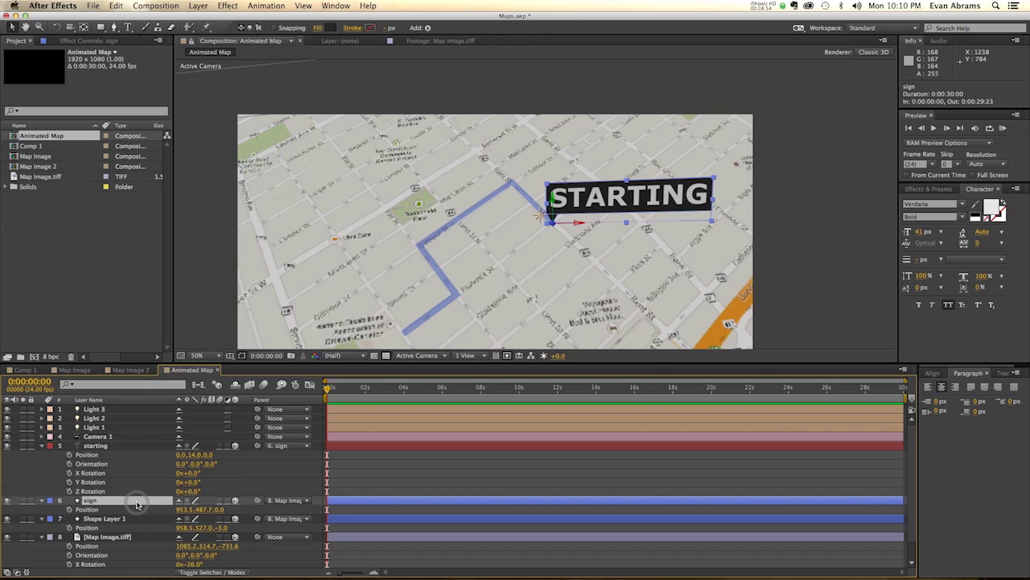
{"action": "key", "text": "a"}
{"action": "key", "text": "a"}
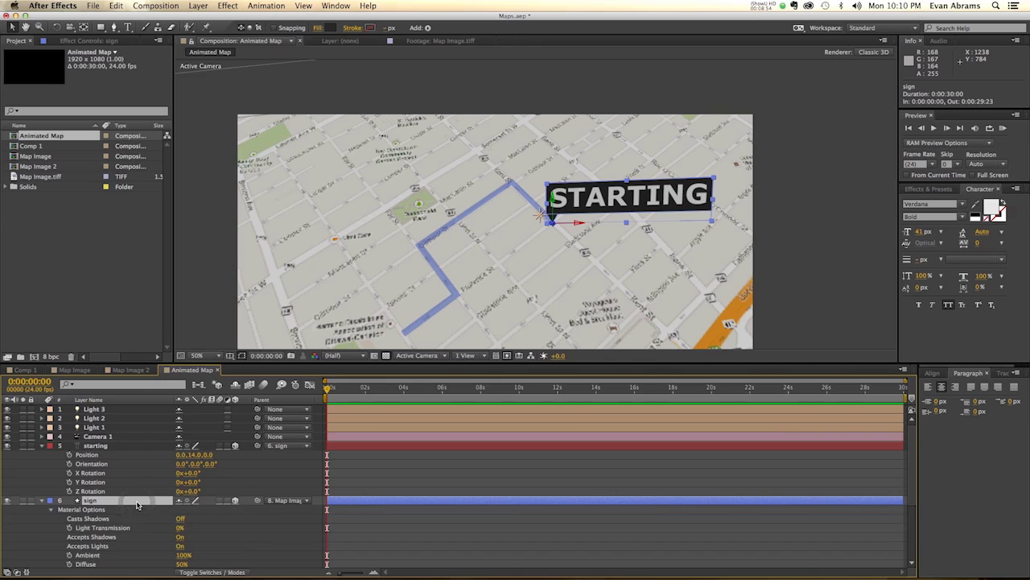
{"action": "left_click", "coordinate": [182, 519]}
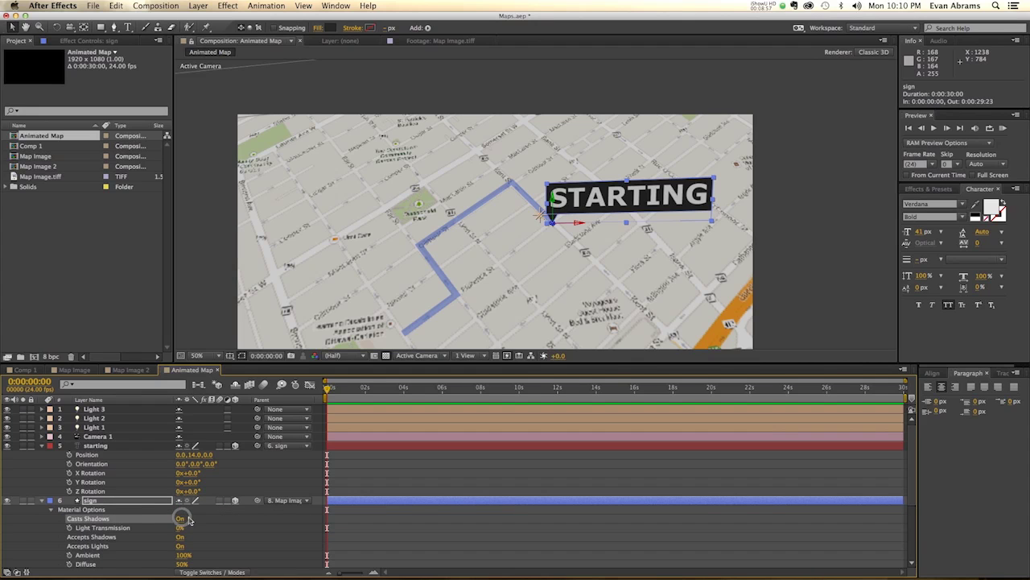
{"action": "left_click", "coordinate": [42, 447]}
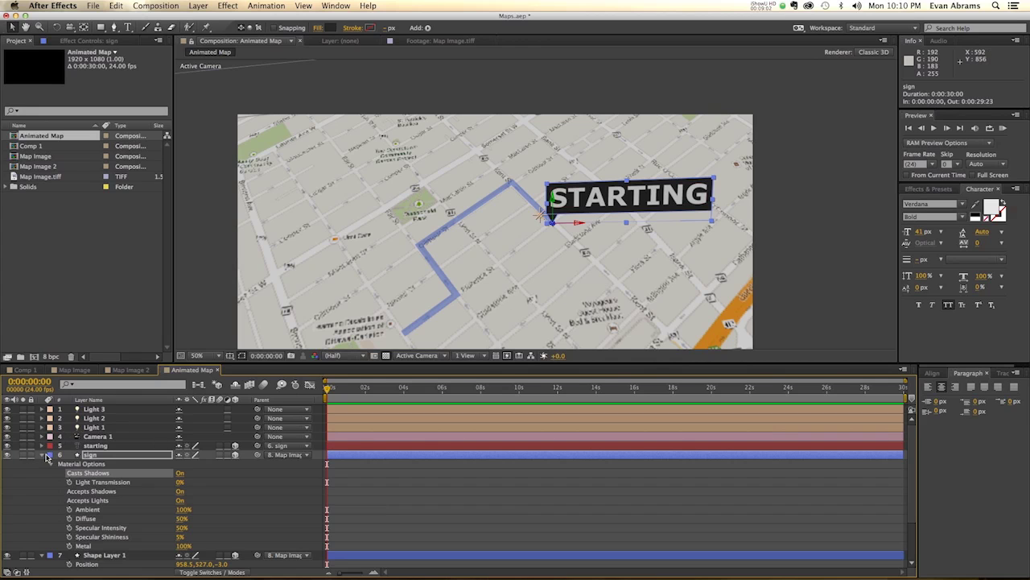
{"action": "left_click", "coordinate": [43, 456]}
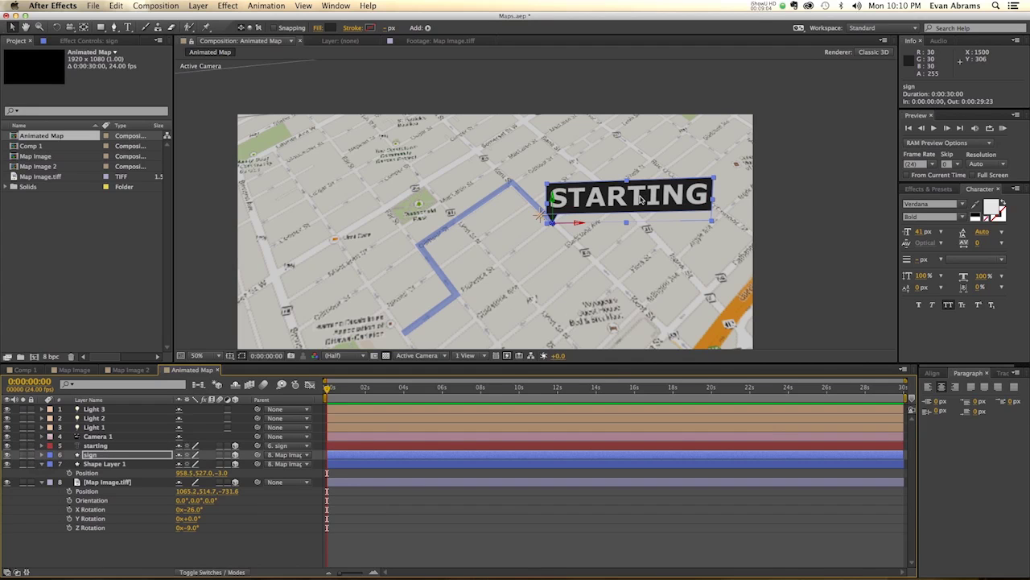
{"action": "left_click", "coordinate": [289, 548]}
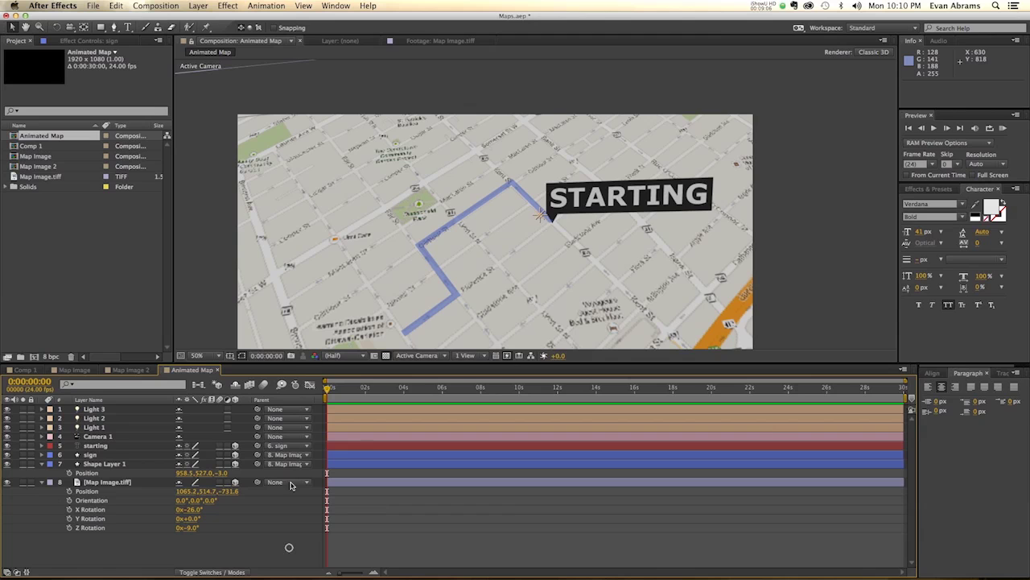
Step: Duplicate the sign and starting layers and move sign 2 above starting
{"action": "left_click", "coordinate": [357, 457]}
{"action": "left_click", "coordinate": [357, 445], "text": "shift"}
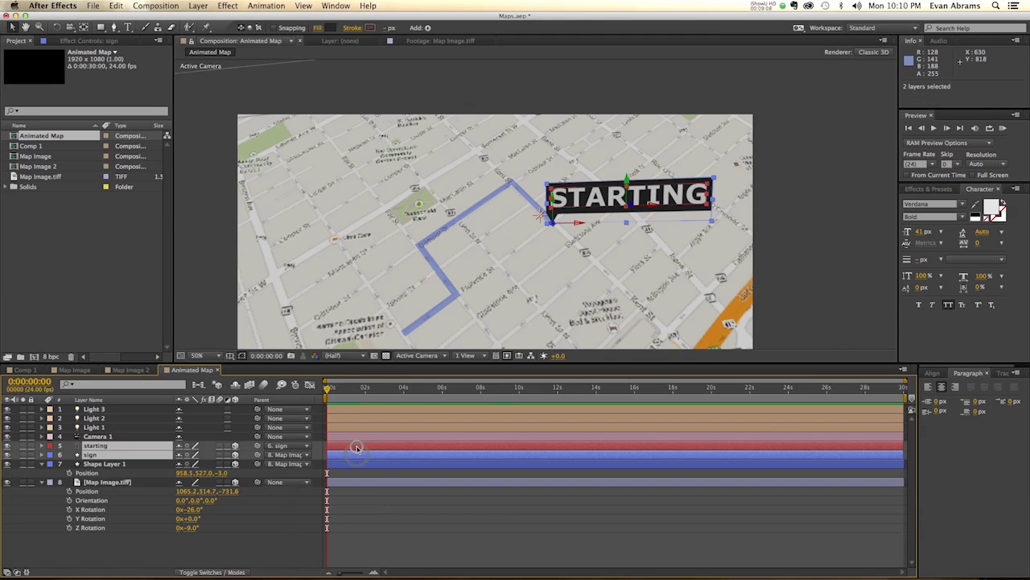
{"action": "key", "text": "super+d"}
{"action": "left_click_drag", "start_coordinate": [141, 459], "coordinate": [134, 452]}
{"action": "left_click", "coordinate": [134, 541]}
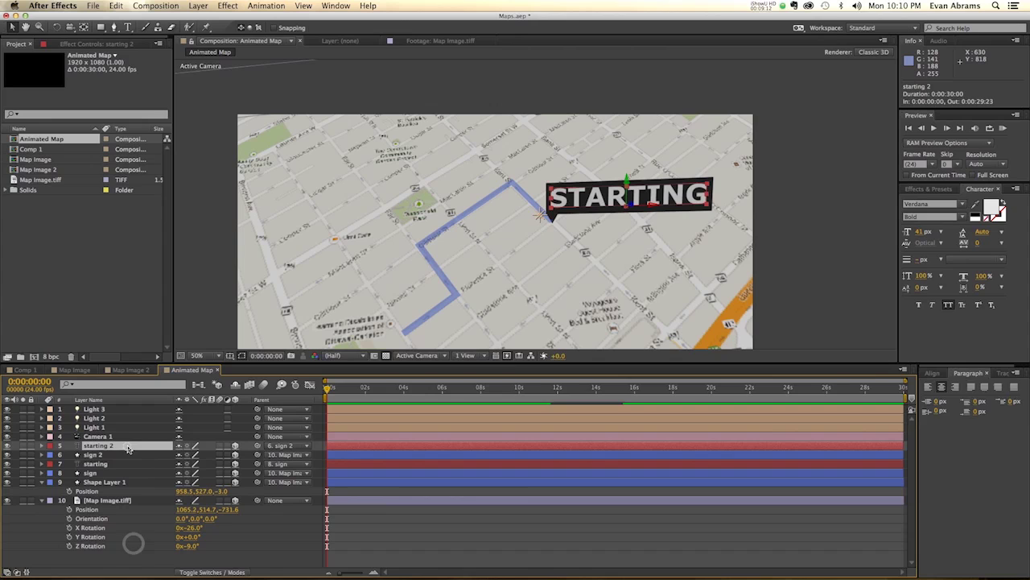
Step: Change the copied text from STARTING to ENDING
{"action": "double_click", "coordinate": [126, 448]}
{"action": "type", "text": "E"}
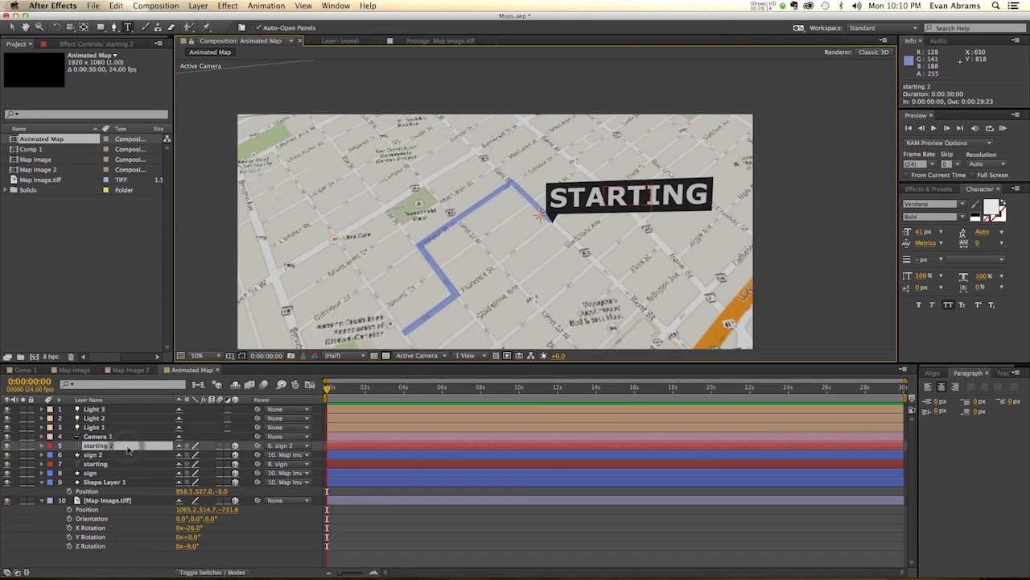
{"action": "type", "text": "NGING"}
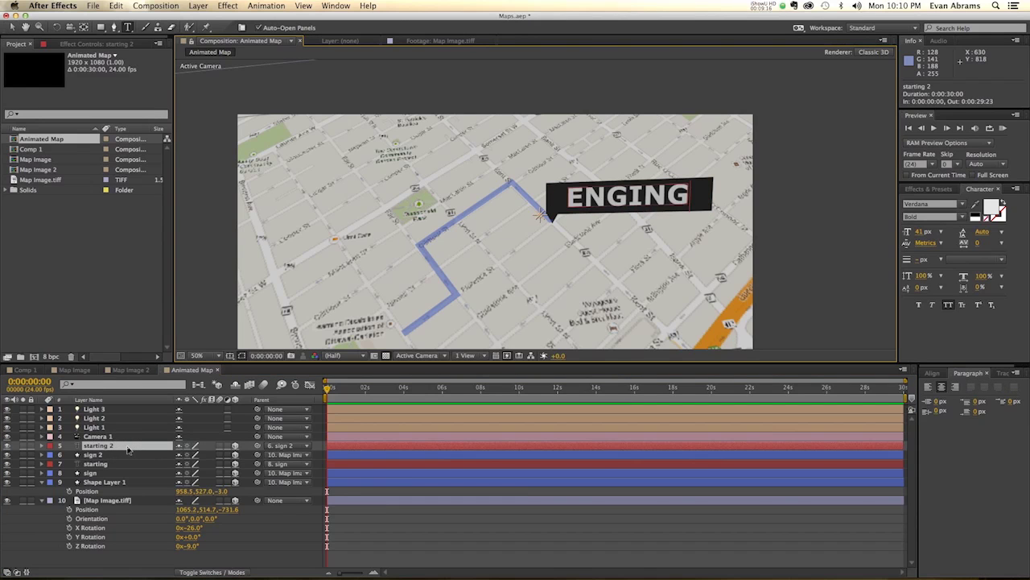
{"action": "key", "text": "BackSpace"}
{"action": "key", "text": "BackSpace"}
{"action": "key", "text": "BackSpace"}
{"action": "key", "text": "BackSpace"}
{"action": "type", "text": "D"}
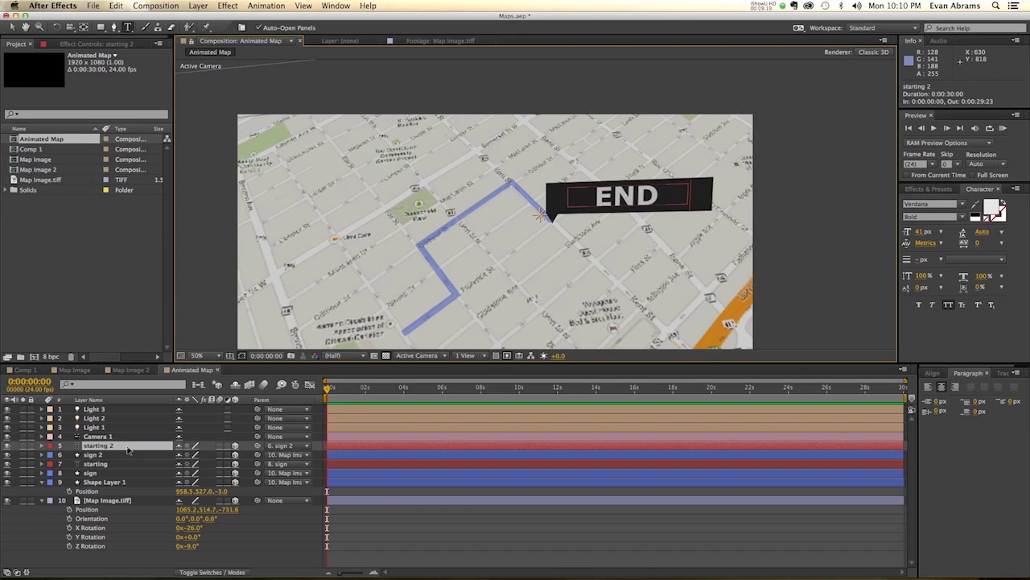
{"action": "type", "text": "ING"}
{"action": "key", "text": "KP_Enter"}
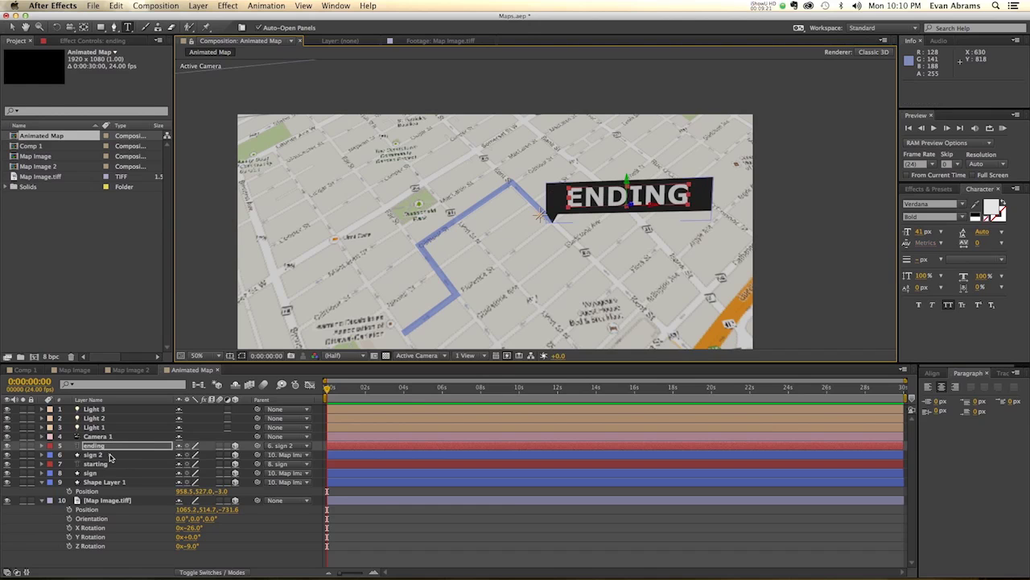
{"action": "left_click", "coordinate": [111, 456]}
Step: Move sign 2 to Position 705.5, 634.7, placing ENDING at the route's lower end
{"action": "key", "text": "p"}
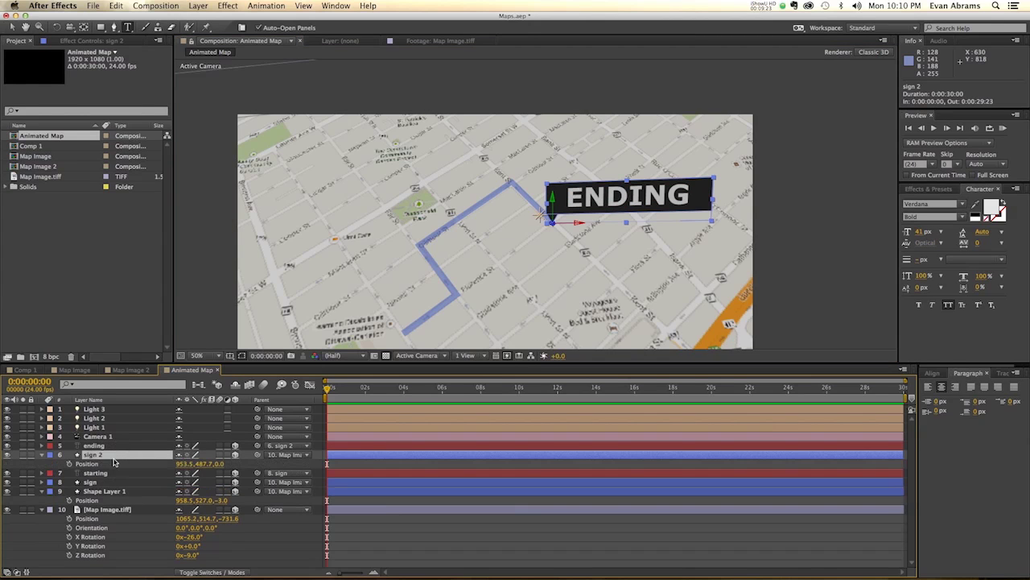
{"action": "left_click_drag", "start_coordinate": [194, 469], "coordinate": [263, 470]}
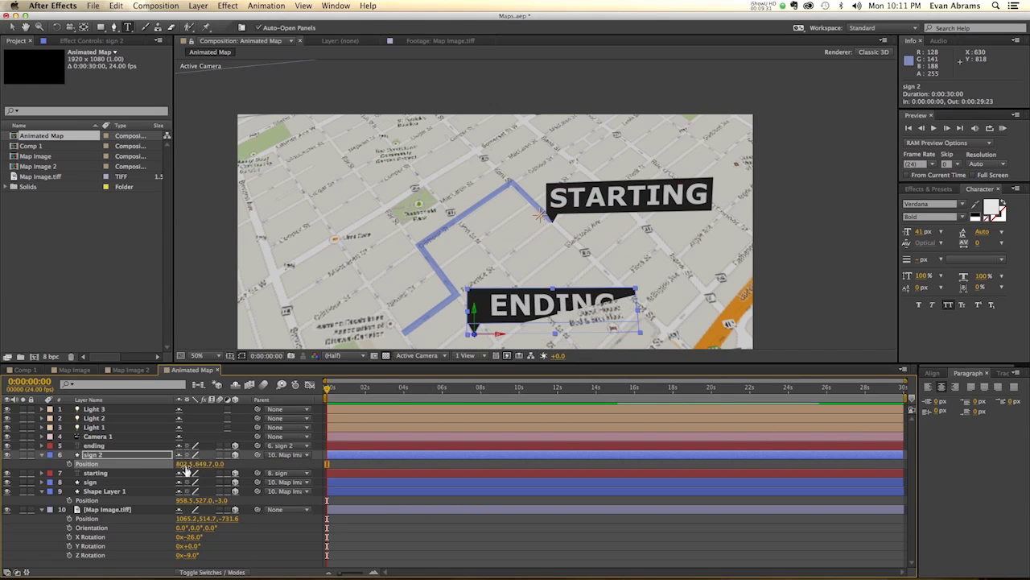
{"action": "left_click_drag", "start_coordinate": [187, 470], "coordinate": [131, 467]}
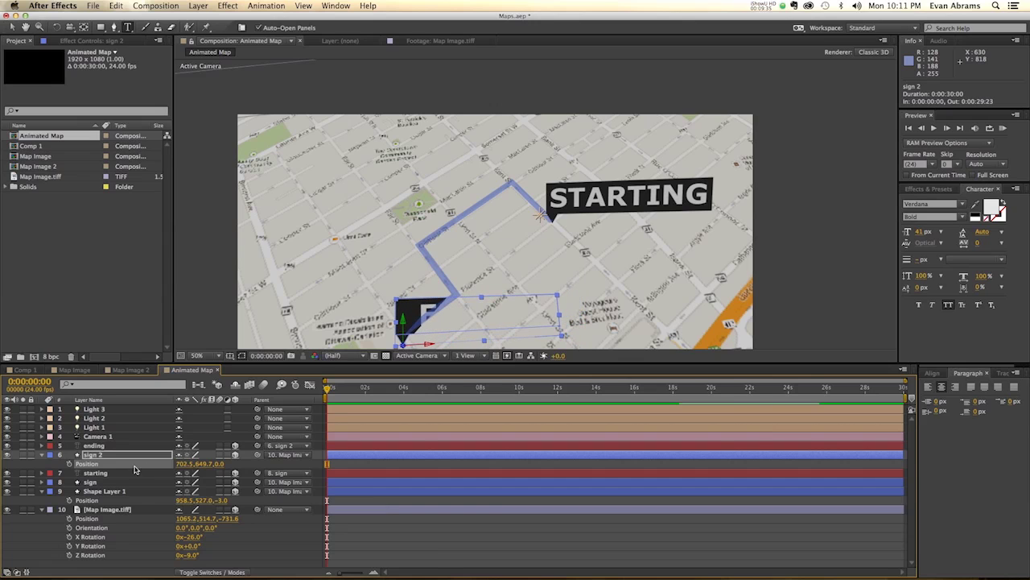
{"action": "mouse_move", "coordinate": [199, 469]}
{"action": "left_mouse_down"}
{"action": "mouse_move", "coordinate": [231, 469]}
{"action": "mouse_move", "coordinate": [186, 465]}
{"action": "left_mouse_up"}
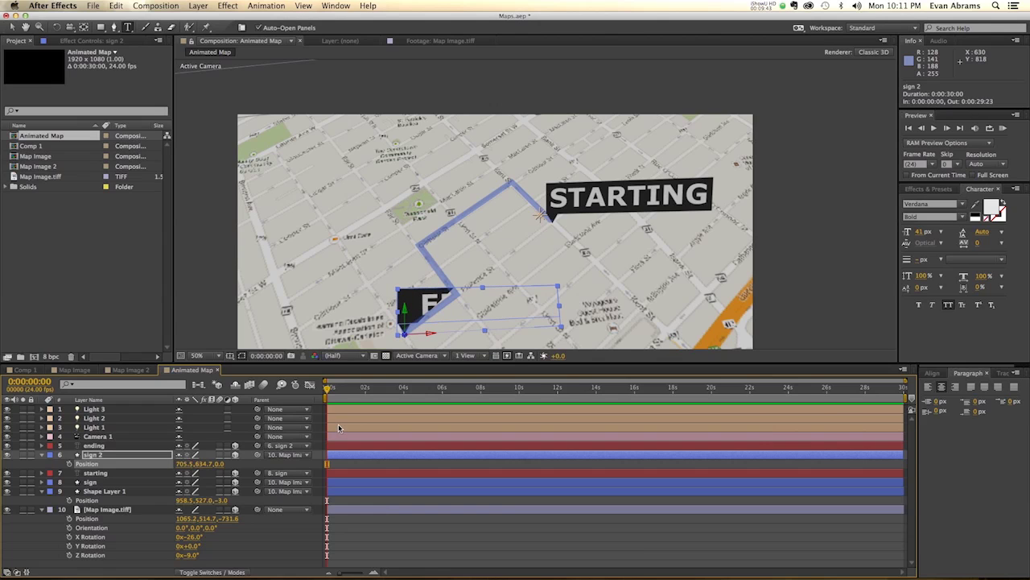
{"action": "left_click", "coordinate": [340, 463]}
{"action": "left_click", "coordinate": [339, 456]}
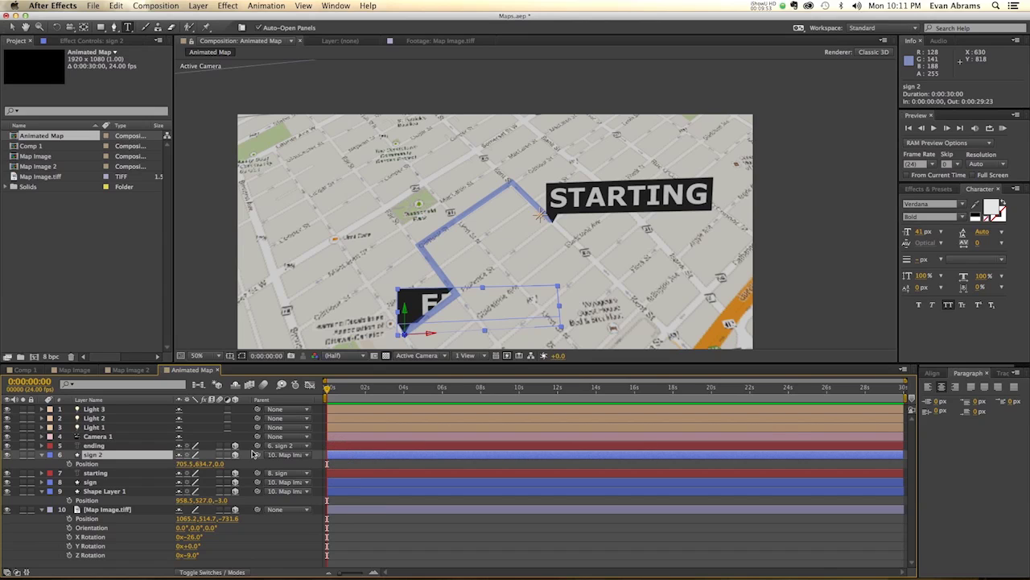
{"action": "key", "text": "s"}
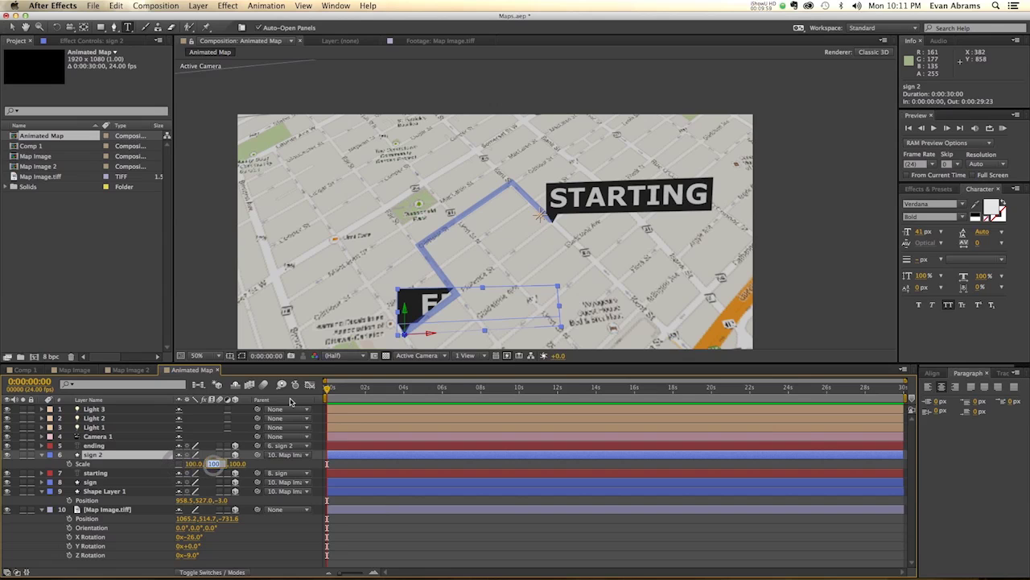
Step: Mirror sign 2 to Scale -100% and check the ending text's Orientation of 0,180,0
{"action": "key", "text": "super+z"}
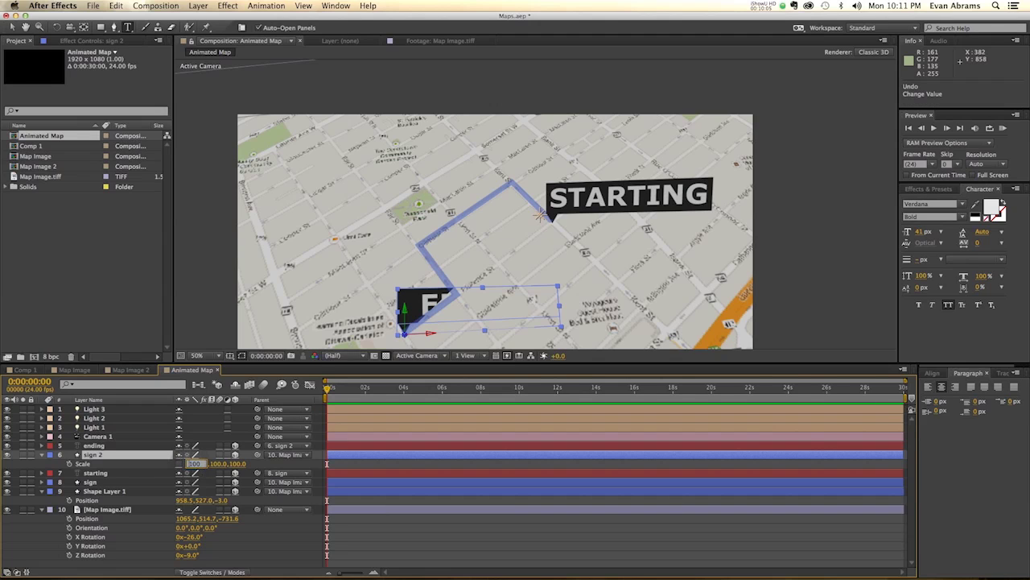
{"action": "key", "text": "Return"}
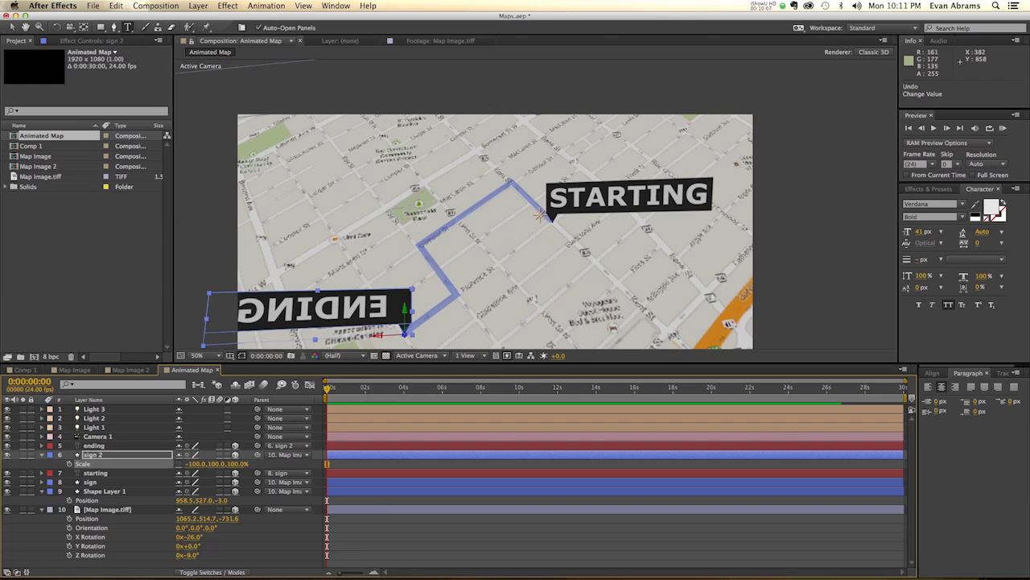
{"action": "left_click", "coordinate": [93, 445]}
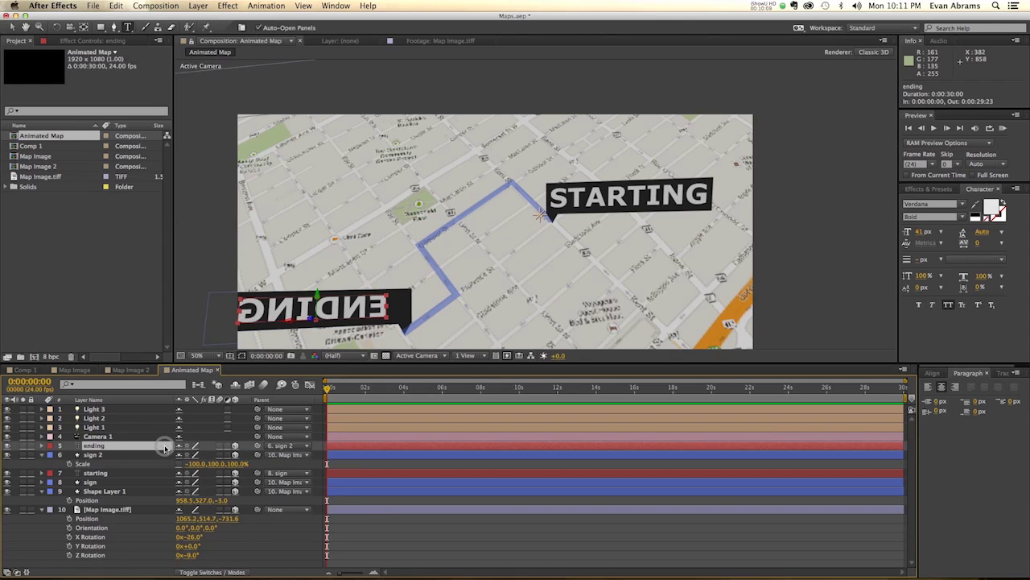
{"action": "key", "text": "r"}
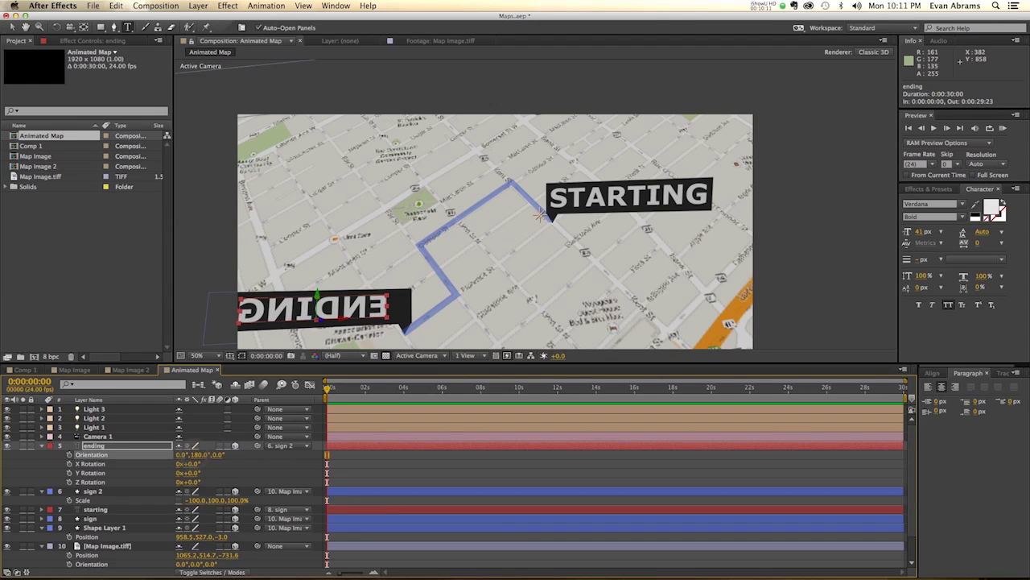
{"action": "left_click", "coordinate": [425, 475]}
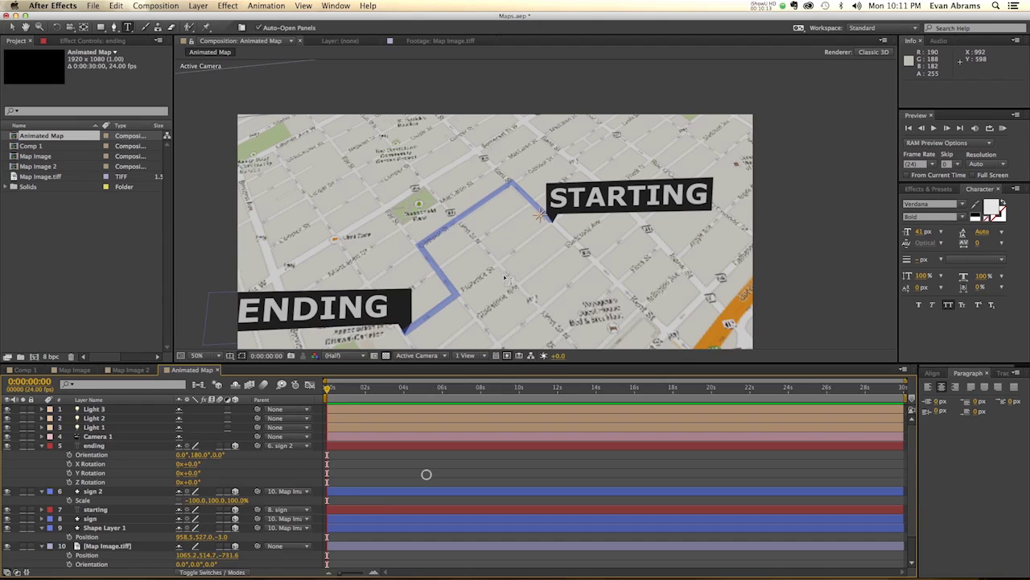
{"action": "key", "text": "h"}
{"action": "left_click_drag", "start_coordinate": [592, 236], "coordinate": [628, 181]}
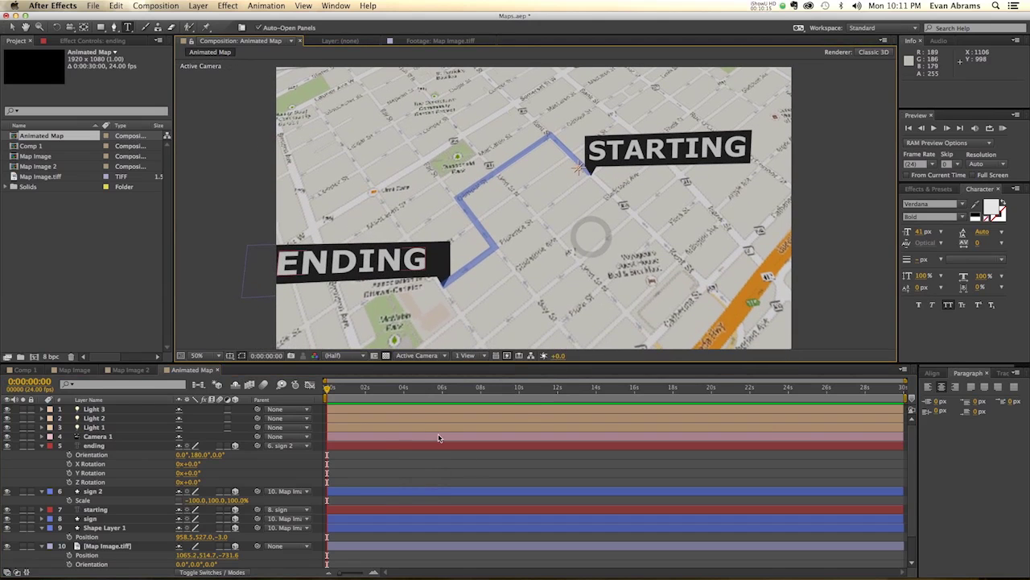
Step: Shift Map Image.tiff to Position 1102.2, 522.7, -715.6 and reframe the view on both signs
{"action": "left_click", "coordinate": [339, 552]}
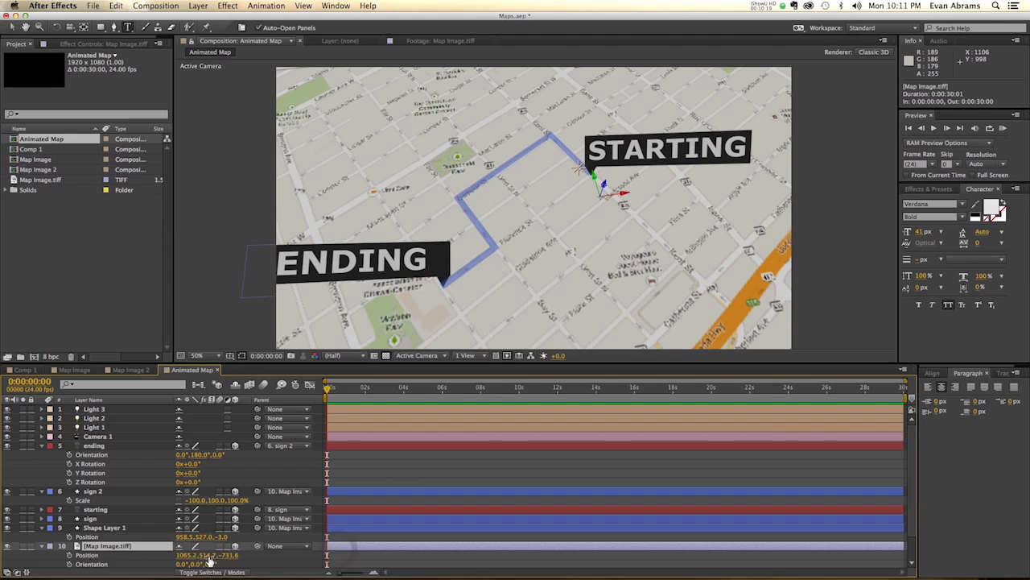
{"action": "left_click_drag", "start_coordinate": [206, 555], "coordinate": [235, 554]}
{"action": "left_click_drag", "start_coordinate": [617, 321], "coordinate": [408, 70]}
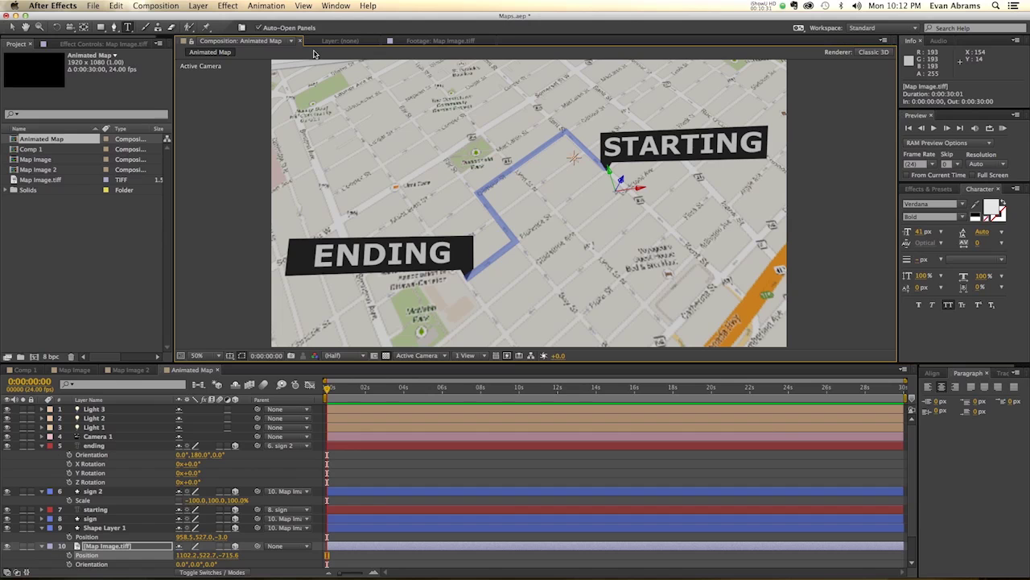
{"action": "key", "text": "v"}
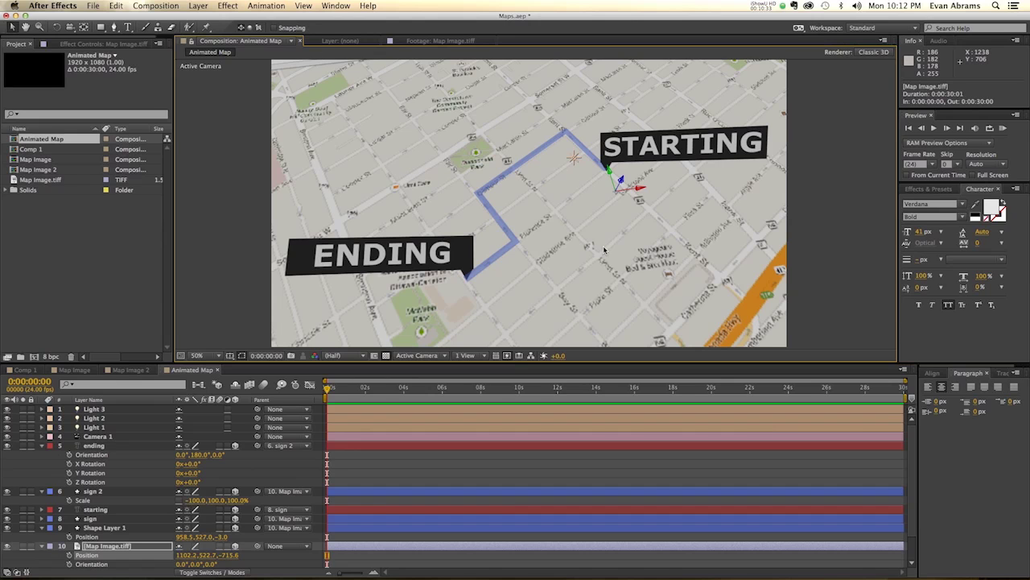
{"action": "left_click_drag", "start_coordinate": [605, 248], "coordinate": [616, 216]}
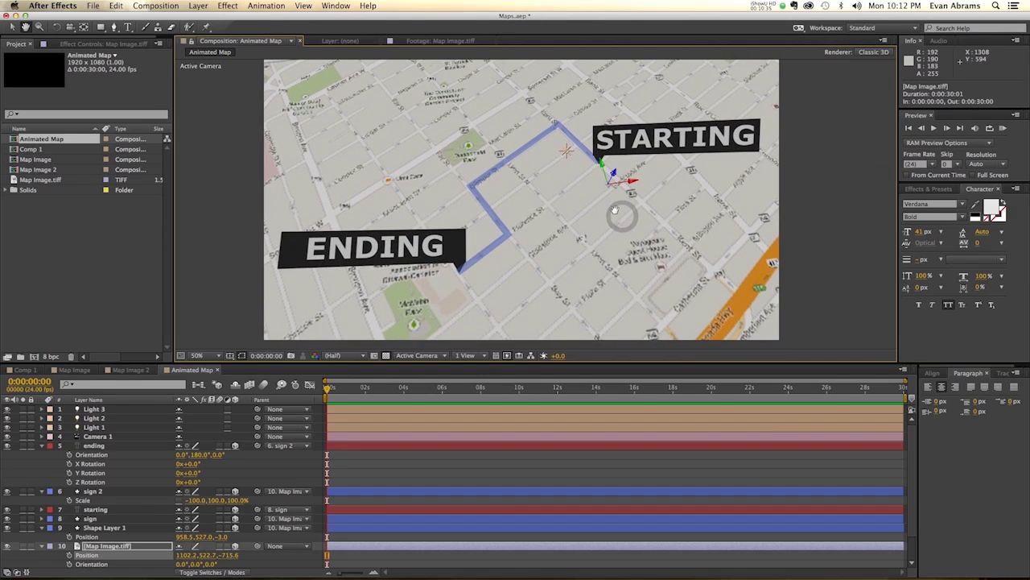
{"action": "key", "text": "v"}
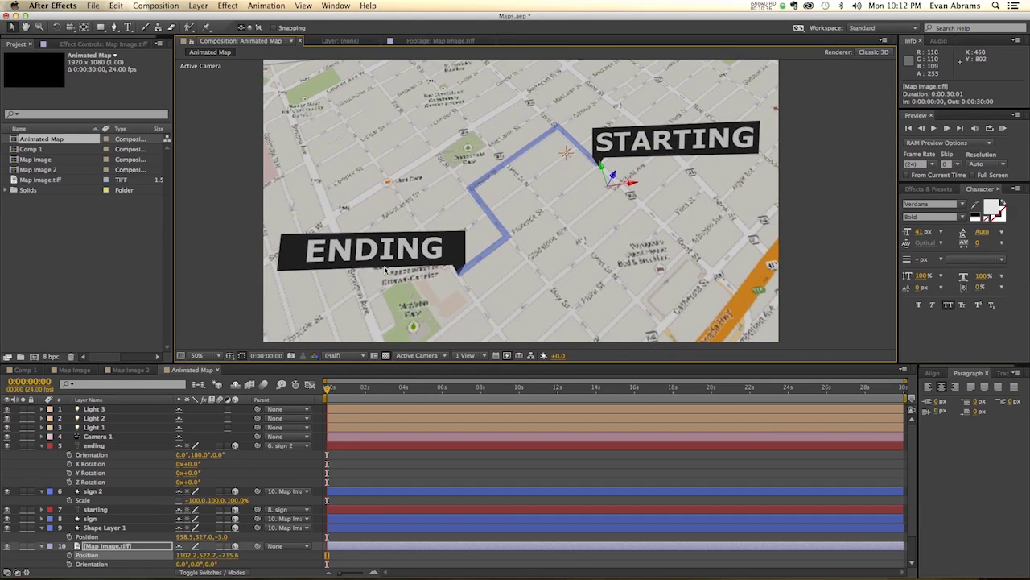
Step: Nudge sign 2's Position and adjust the STARTING sign's depth so both sit at Z -3.0
{"action": "left_click", "coordinate": [105, 491]}
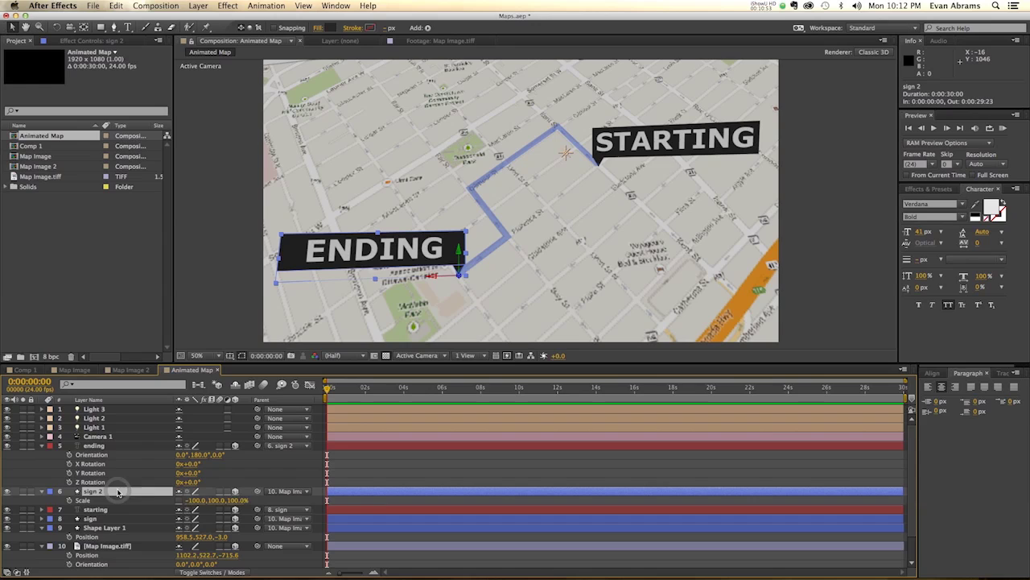
{"action": "key", "text": "p"}
{"action": "left_click_drag", "start_coordinate": [224, 496], "coordinate": [225, 497]}
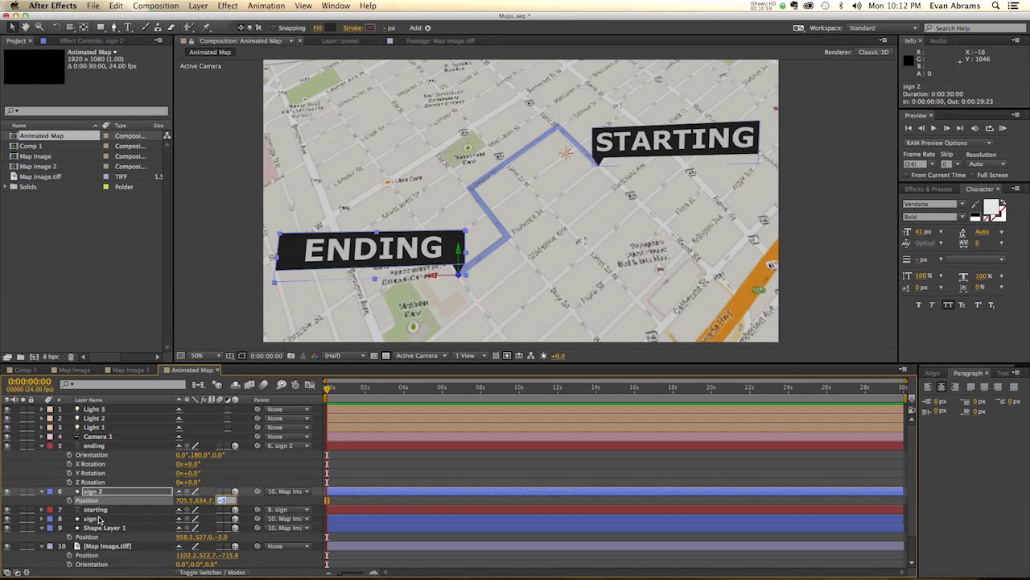
{"action": "left_click", "coordinate": [100, 519]}
{"action": "key", "text": "p"}
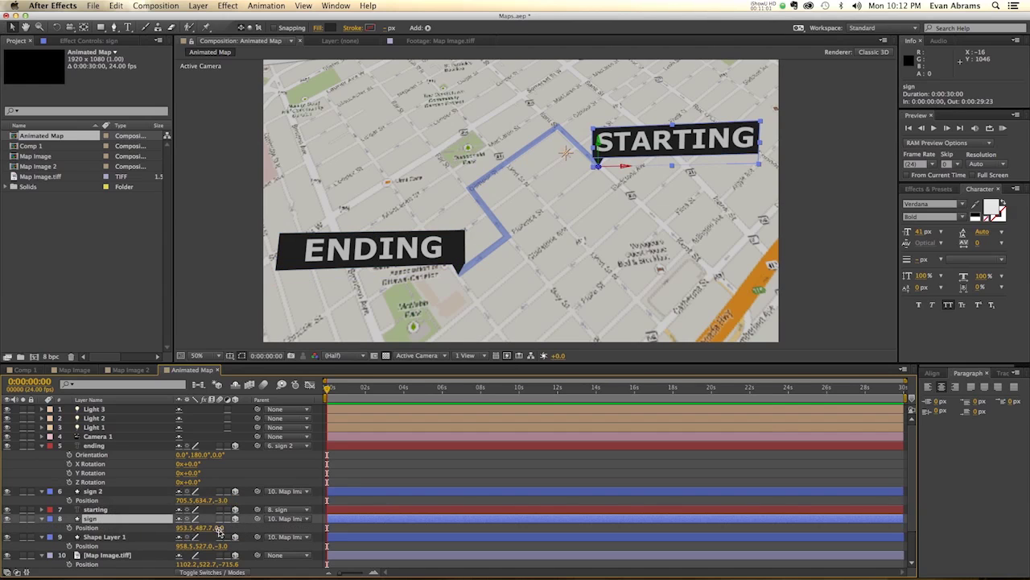
{"action": "left_click_drag", "start_coordinate": [220, 528], "coordinate": [307, 526]}
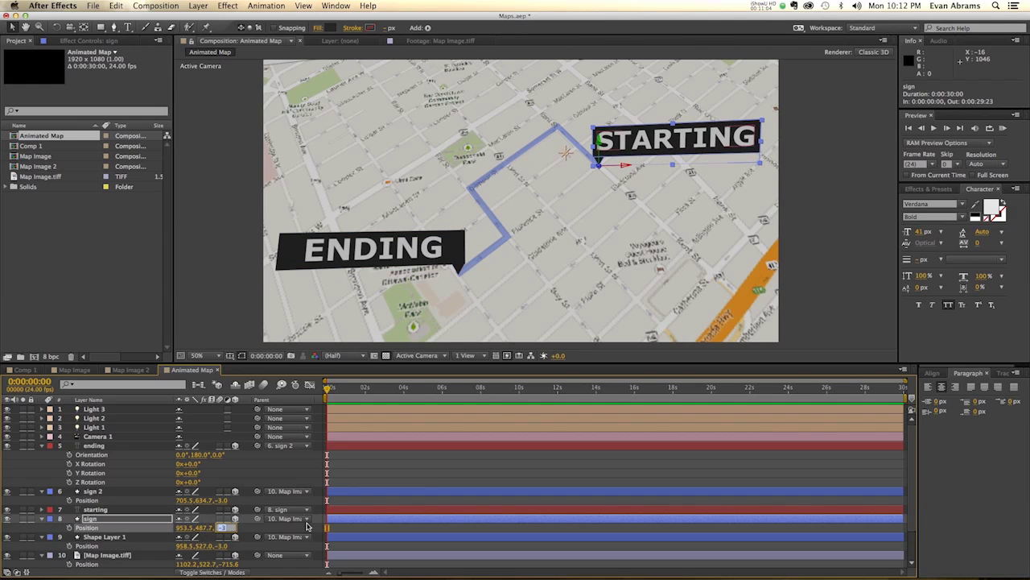
{"action": "left_click", "coordinate": [350, 529]}
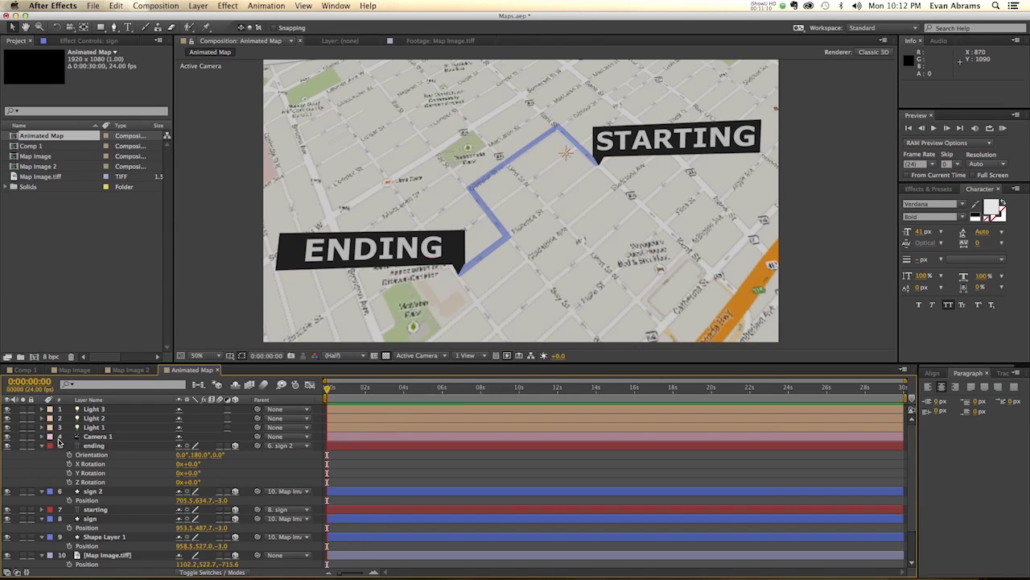
Step: Add 100% Scale keyframes to sign and sign 2 at 0:00:00:20
{"action": "key", "text": "super+a"}
{"action": "key", "text": "u"}
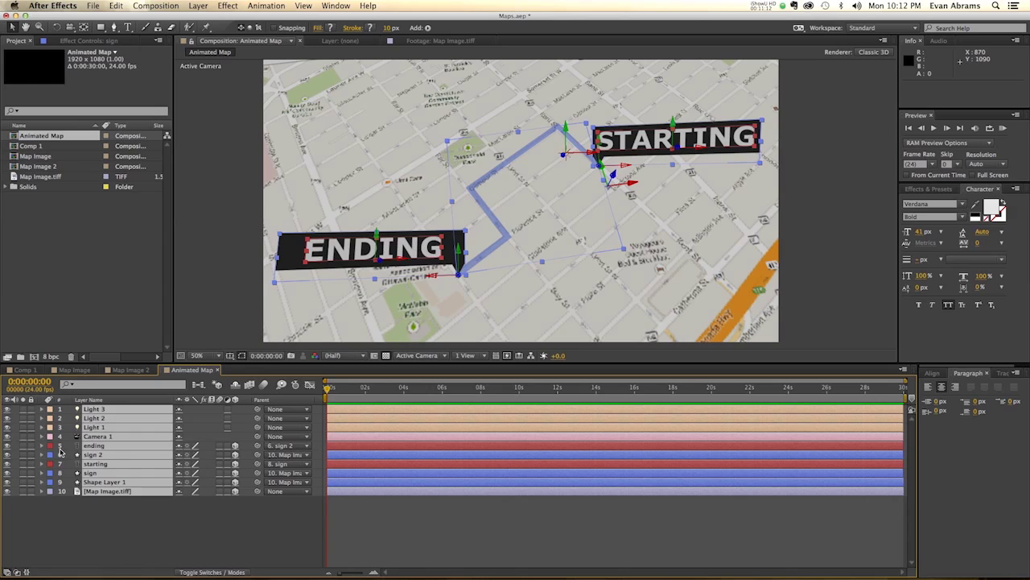
{"action": "left_click", "coordinate": [180, 523]}
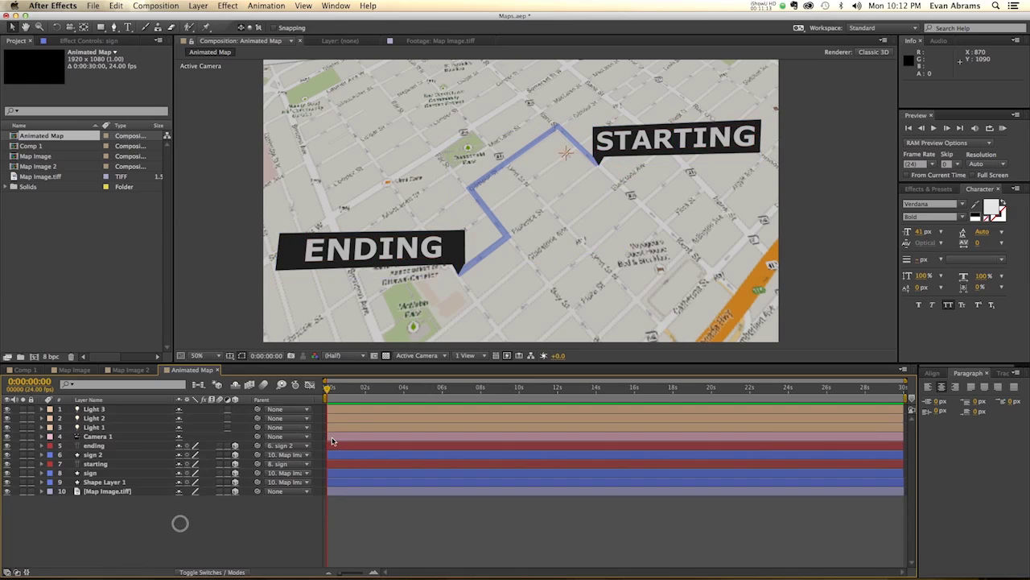
{"action": "left_click", "coordinate": [114, 456]}
{"action": "left_click", "coordinate": [102, 473], "text": "super"}
{"action": "key", "text": "s"}
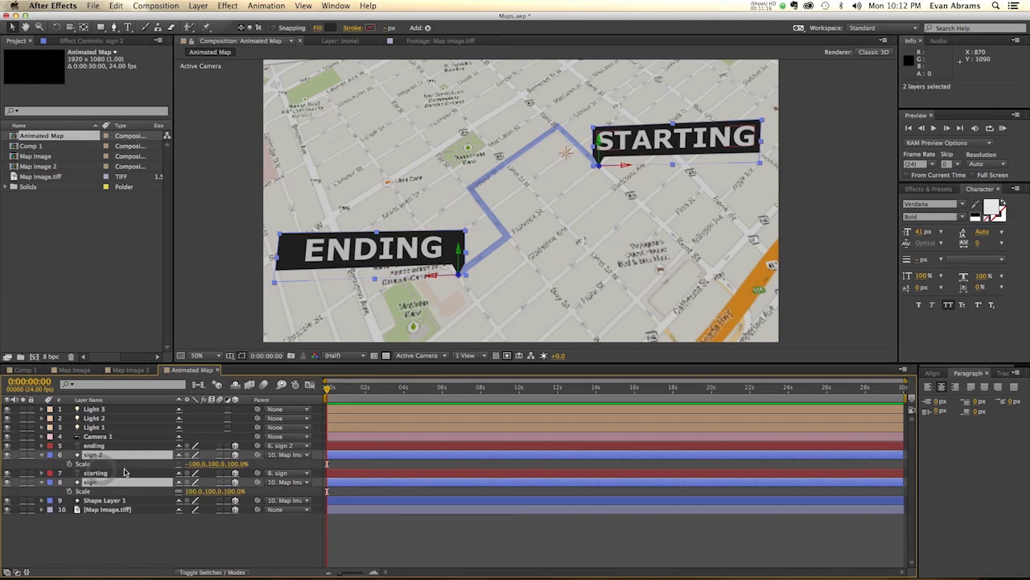
{"action": "left_click", "coordinate": [70, 465]}
{"action": "key", "text": "shift+Page_Down"}
{"action": "key", "text": "shift+Page_Down"}
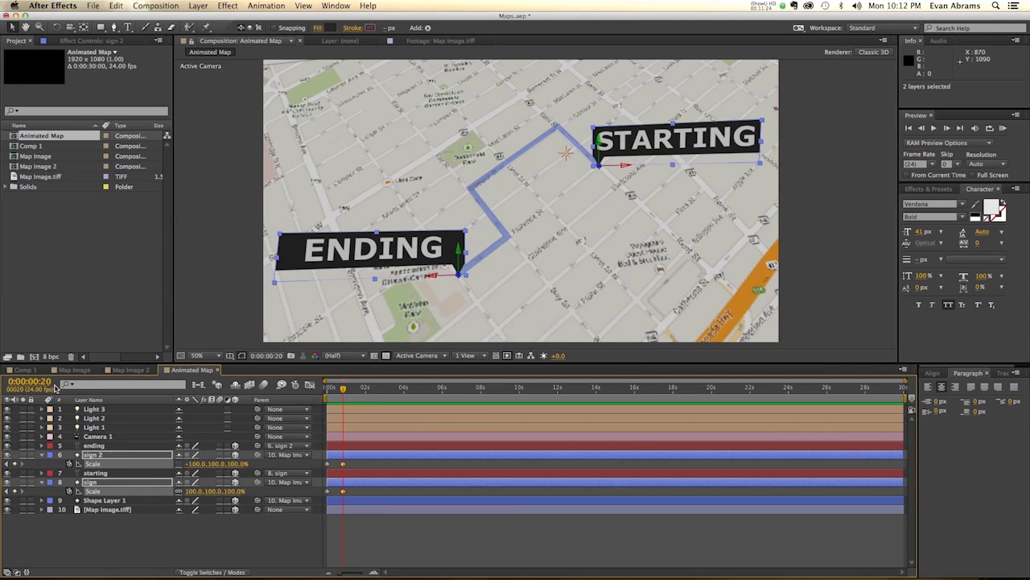
Step: At 0:00 set both signs' Scale to 0% and preview the grow-in
{"action": "left_click_drag", "start_coordinate": [334, 392], "coordinate": [322, 392]}
{"action": "left_click", "coordinate": [204, 527]}
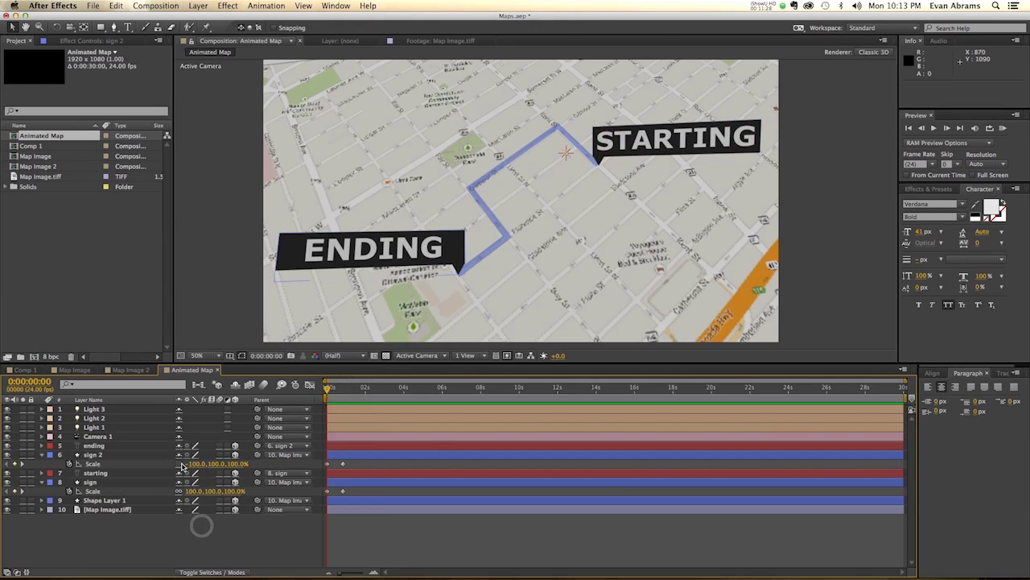
{"action": "left_click", "coordinate": [197, 466]}
{"action": "type", "text": "0"}
{"action": "key", "text": "Return"}
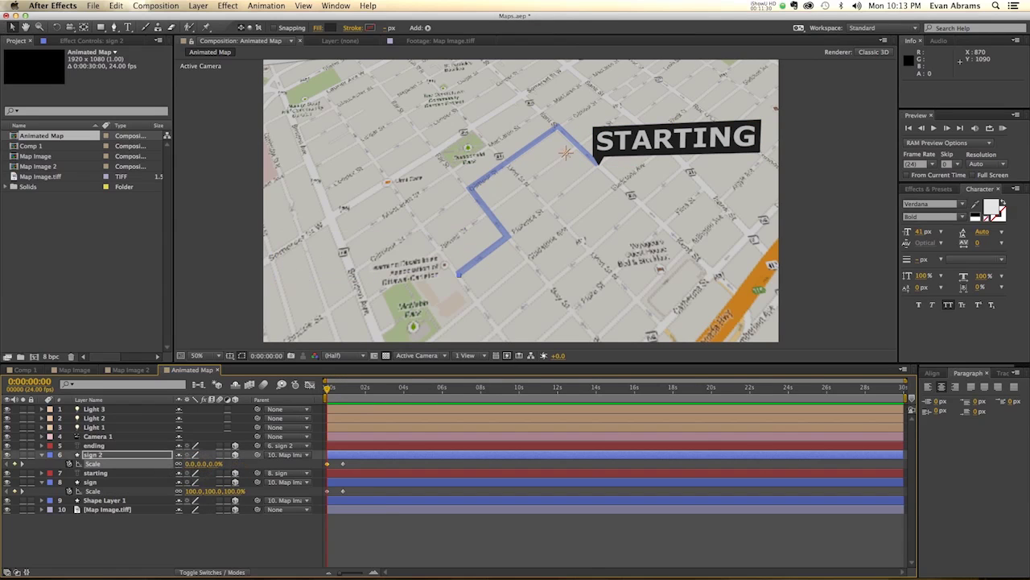
{"action": "left_click", "coordinate": [195, 493]}
{"action": "type", "text": "0"}
{"action": "key", "text": "Return"}
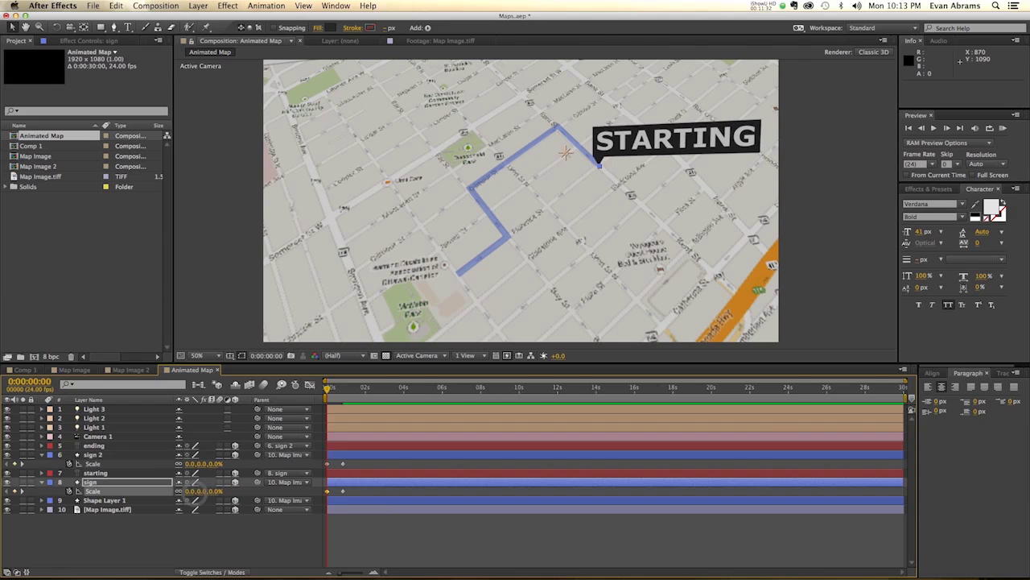
{"action": "key", "text": "space"}
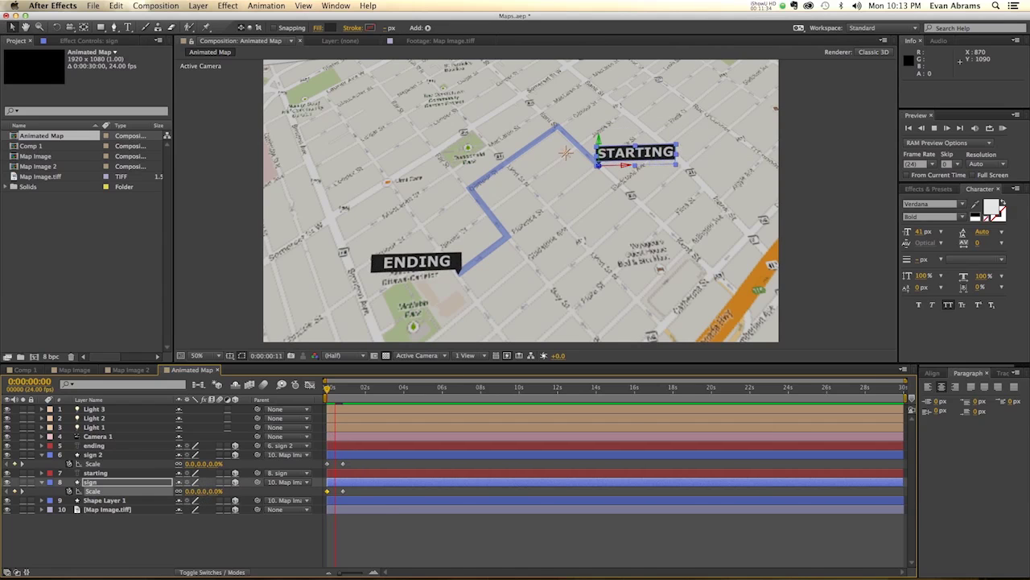
{"action": "left_click_drag", "start_coordinate": [364, 460], "coordinate": [328, 494]}
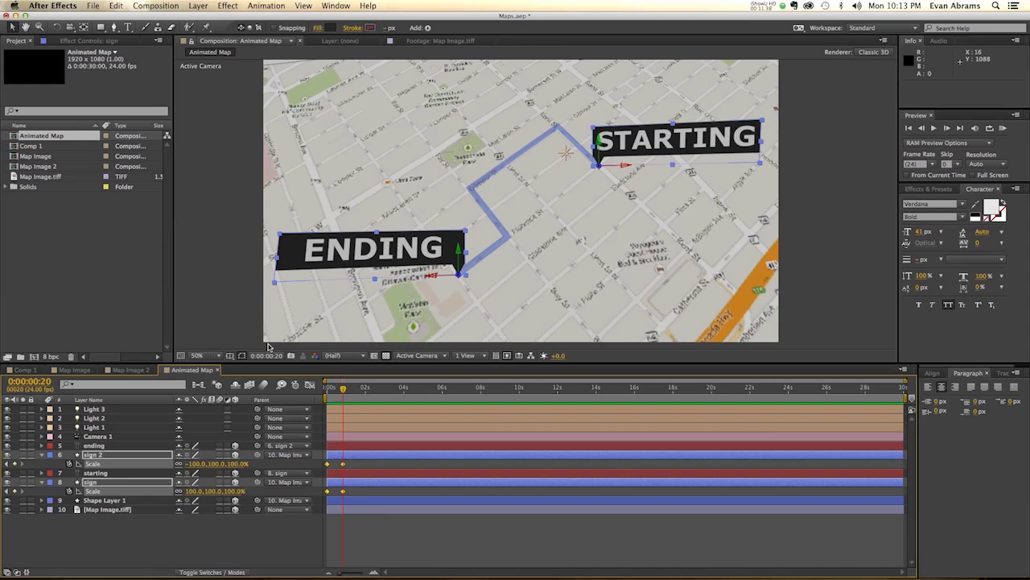
Step: Apply Easy Ease to both signs' Scale keyframes in the Graph Editor and preview the result
{"action": "left_click", "coordinate": [309, 385]}
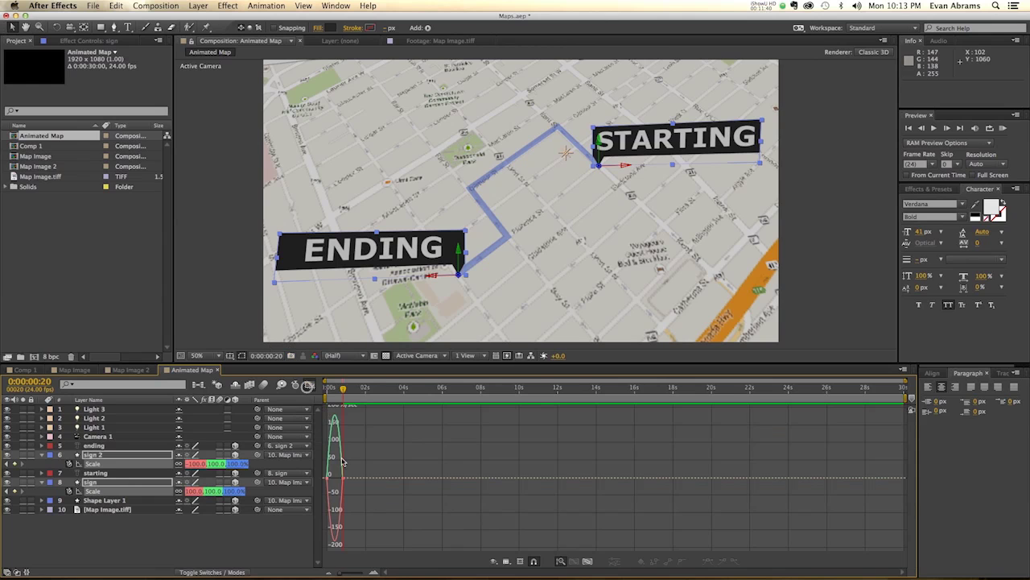
{"action": "left_click_drag", "start_coordinate": [362, 460], "coordinate": [333, 431]}
{"action": "key", "text": "Home"}
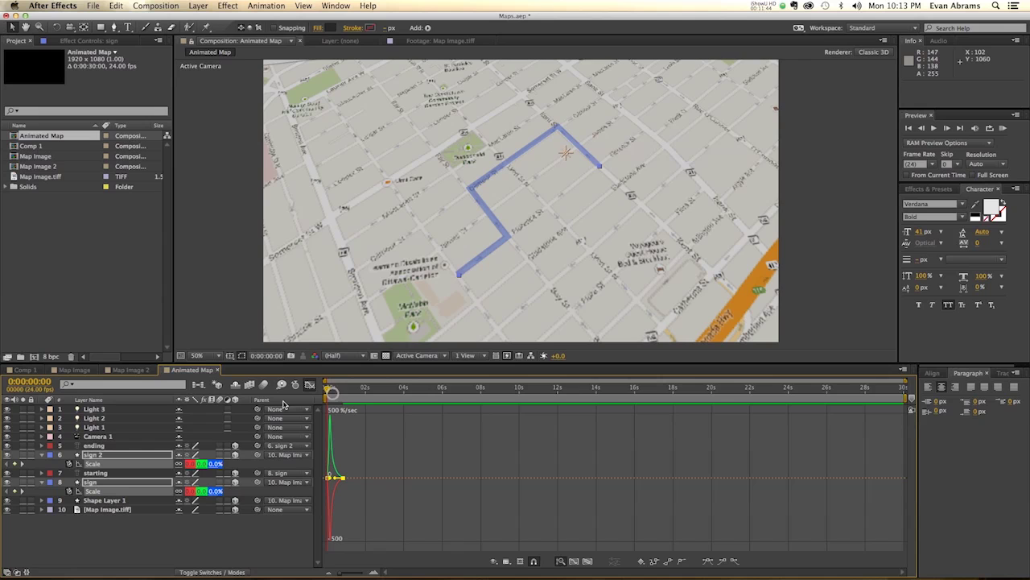
{"action": "key", "text": "space"}
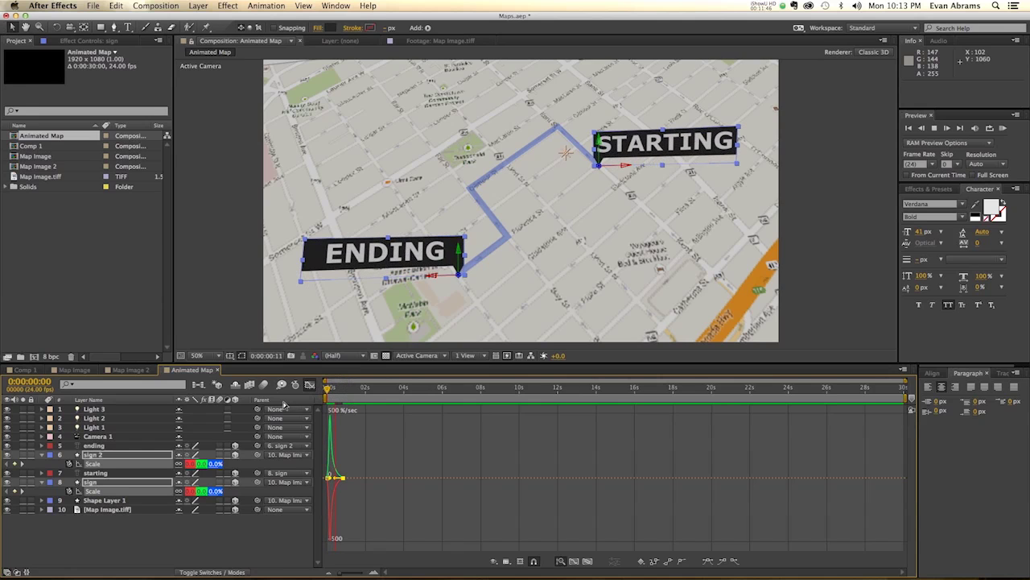
{"action": "left_click", "coordinate": [309, 384]}
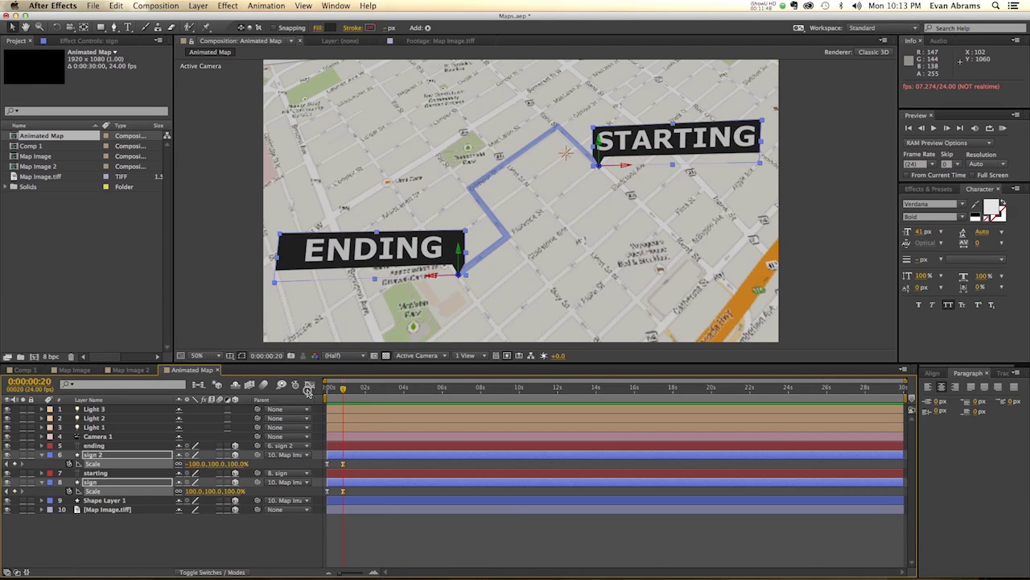
{"action": "left_click", "coordinate": [391, 533]}
Step: Shift the starting and sign layers to begin at 0:00:02:00
{"action": "left_click", "coordinate": [338, 392]}
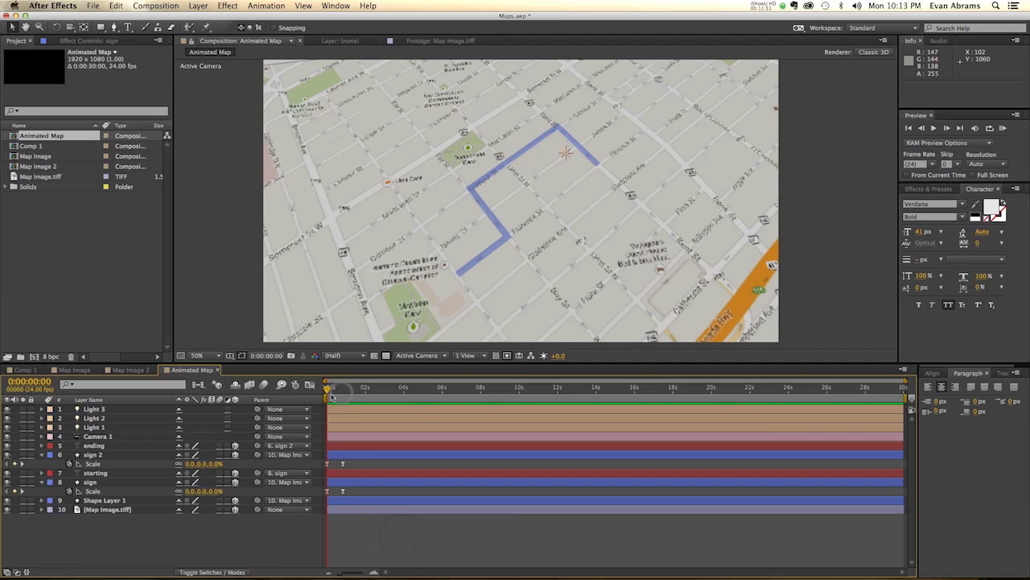
{"action": "left_click", "coordinate": [18, 383]}
{"action": "type", "text": "200"}
{"action": "key", "text": "Return"}
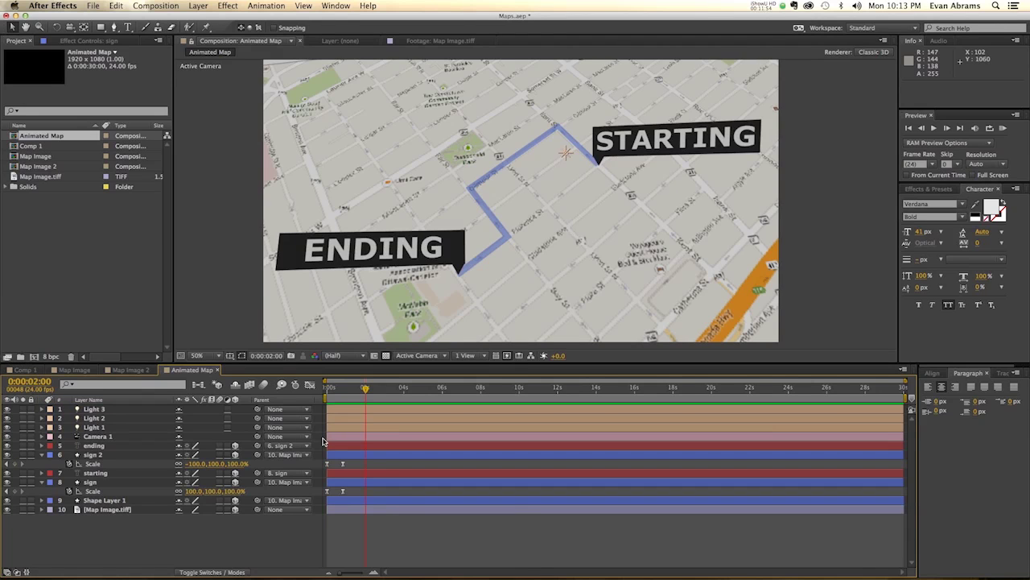
{"action": "left_click", "coordinate": [341, 479]}
{"action": "left_click_drag", "start_coordinate": [361, 485], "coordinate": [374, 484]}
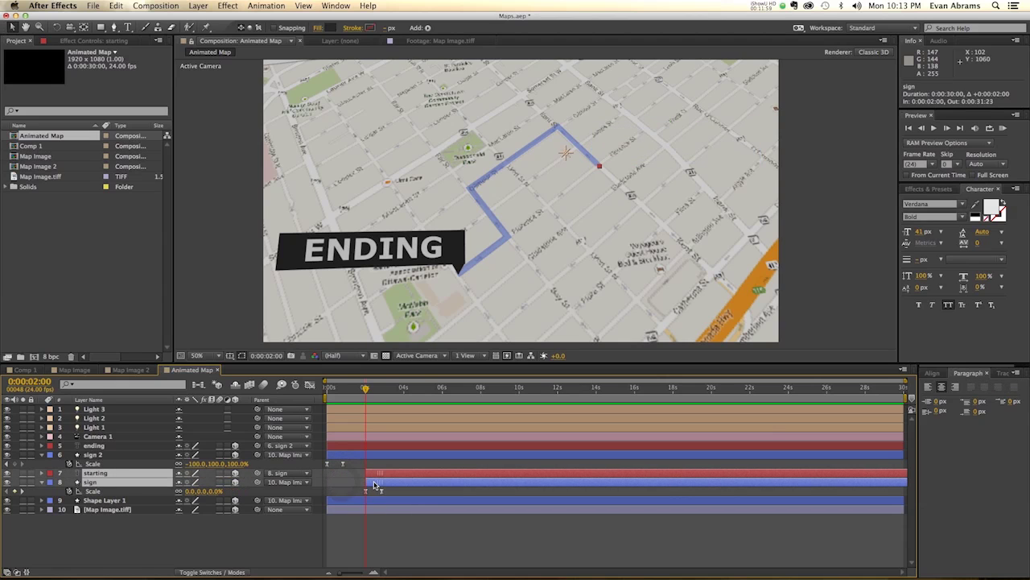
Step: Trim Shape Layer 1's in point to 0:00:02:20
{"action": "left_click", "coordinate": [382, 387]}
{"action": "left_click", "coordinate": [381, 499]}
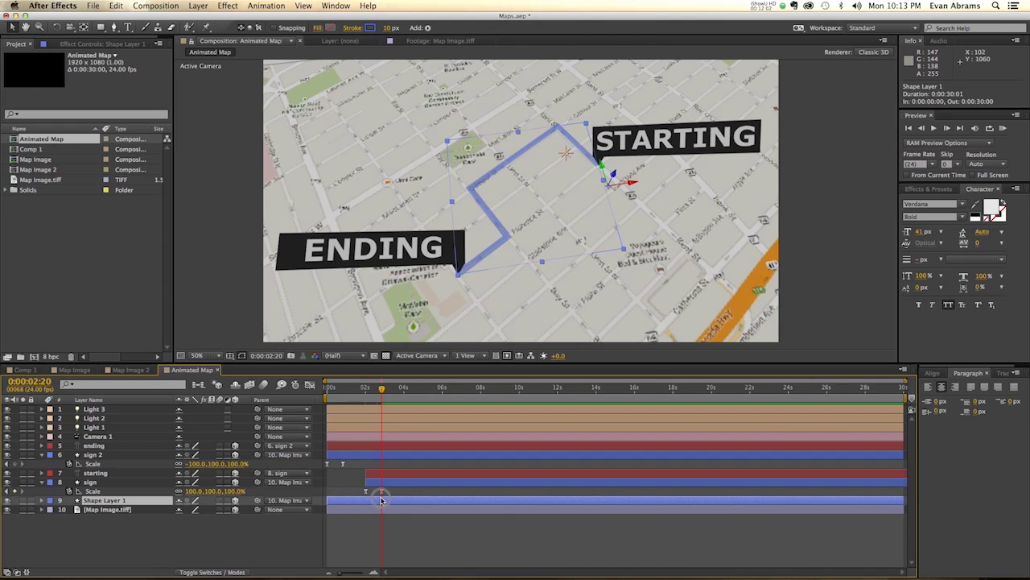
{"action": "key", "text": "alt+bracketleft"}
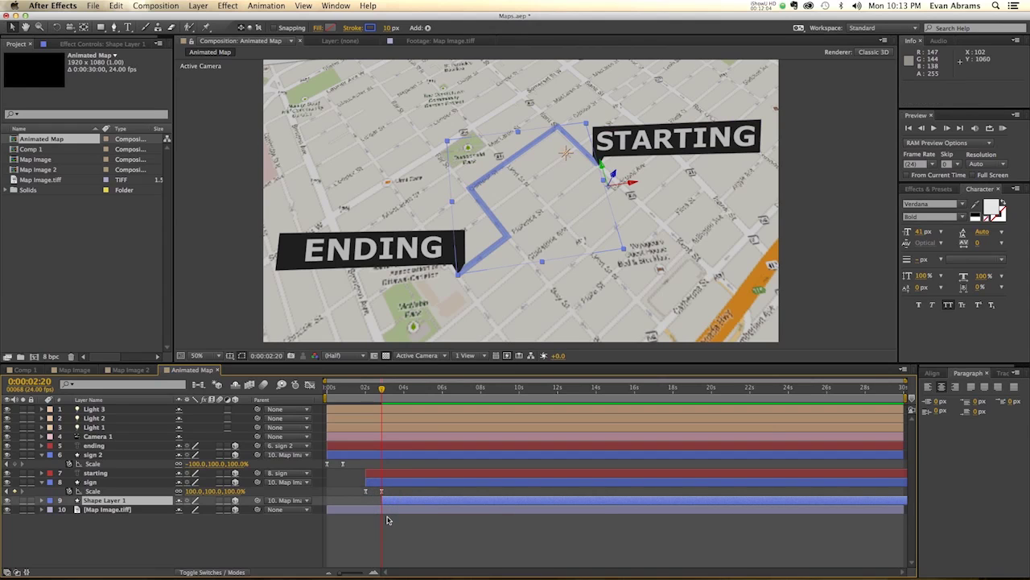
{"action": "left_click", "coordinate": [397, 501]}
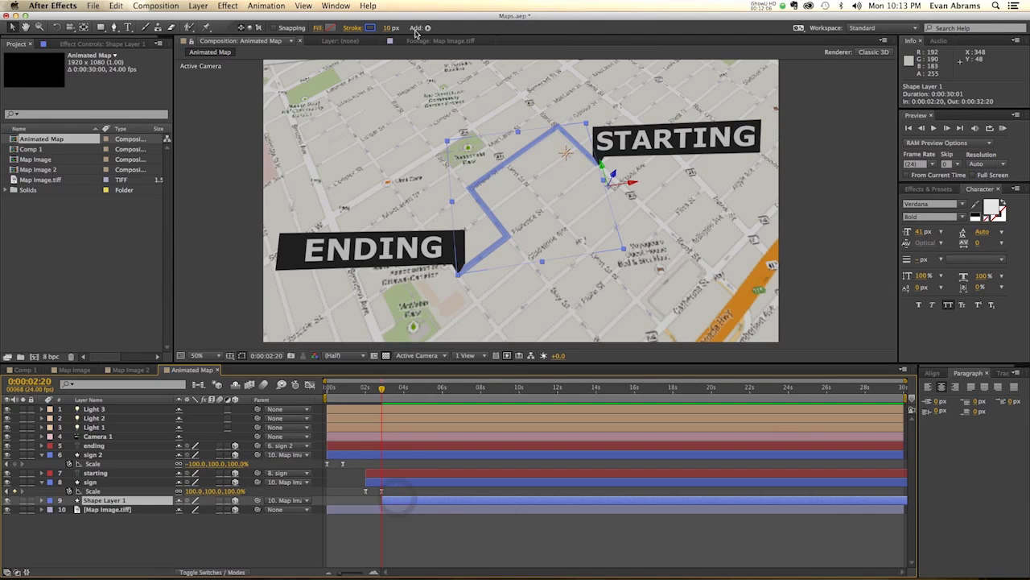
Step: Add Trim Paths to the route, keyframing End 0% at 0:00:02:20 and 100% at 0:00:04:12
{"action": "left_click", "coordinate": [427, 28]}
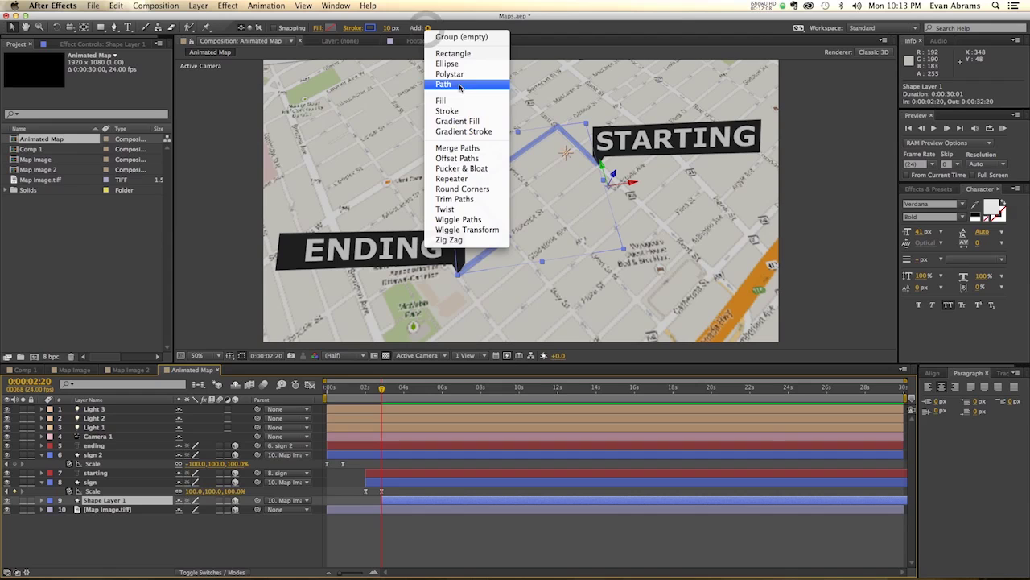
{"action": "left_click", "coordinate": [455, 198]}
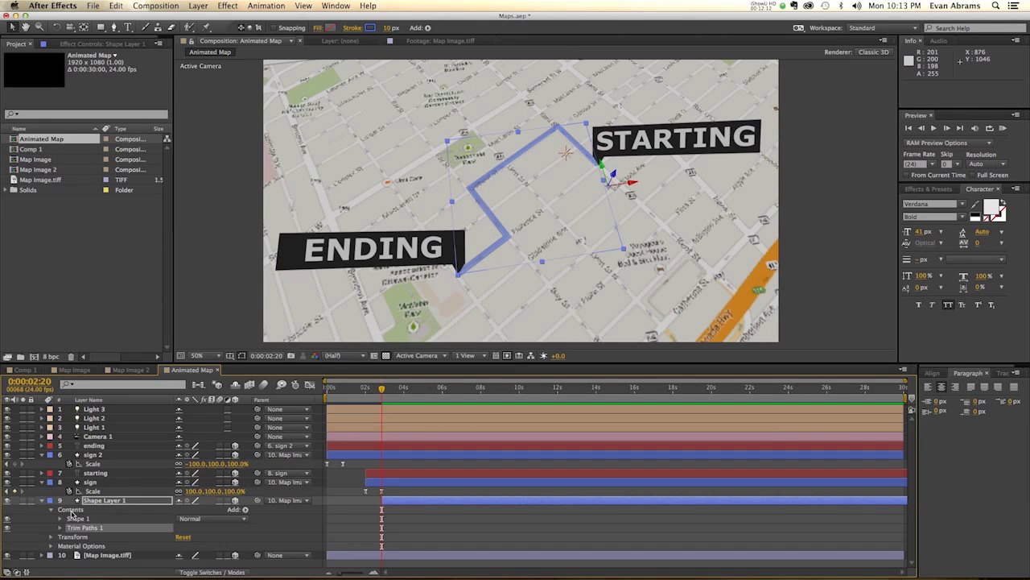
{"action": "left_click", "coordinate": [61, 529]}
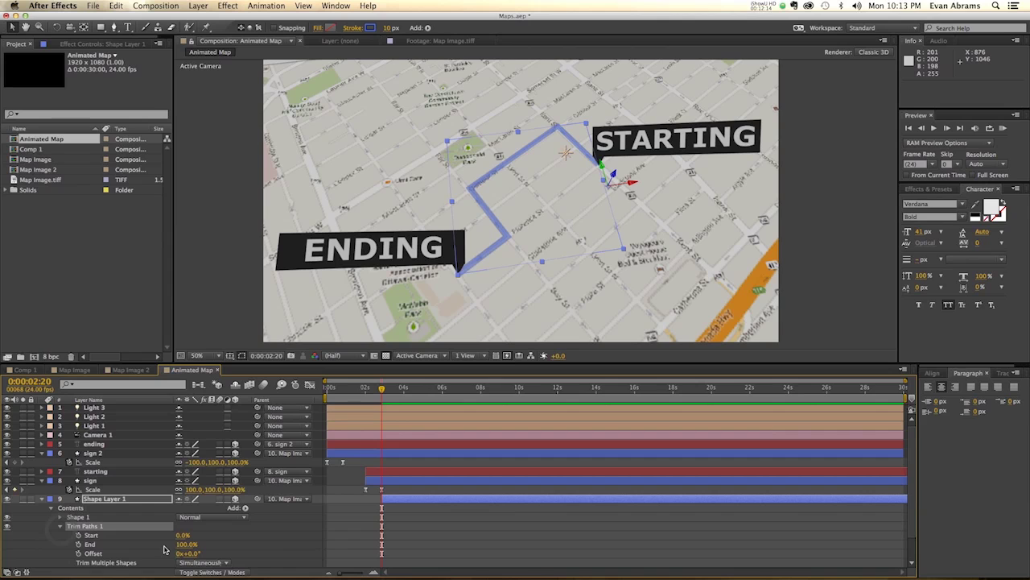
{"action": "left_click_drag", "start_coordinate": [178, 548], "coordinate": [119, 548]}
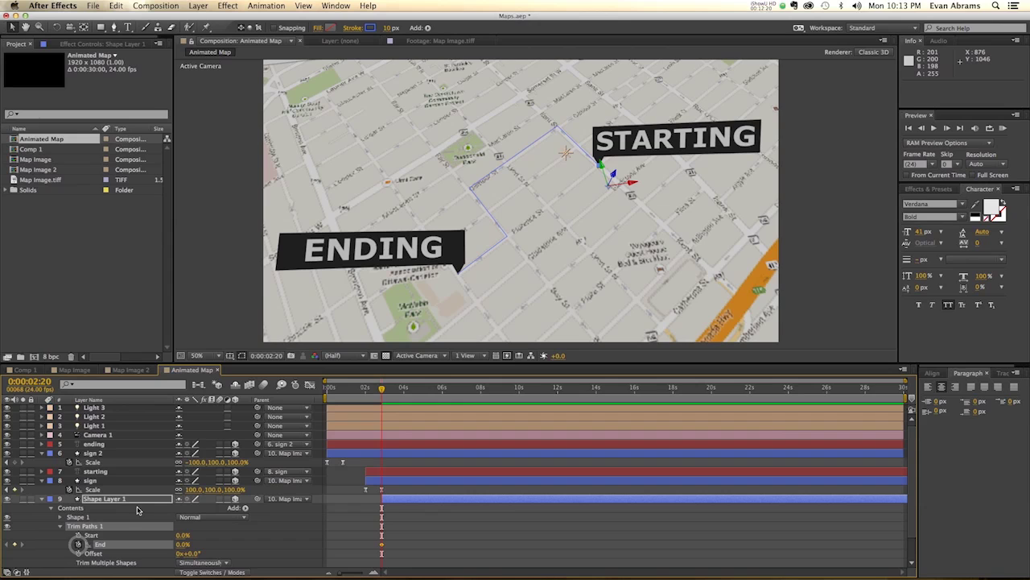
{"action": "key", "text": "shift+Page_Down"}
{"action": "key", "text": "shift+Page_Down"}
{"action": "key", "text": "shift+Page_Down"}
{"action": "key", "text": "shift+Page_Down"}
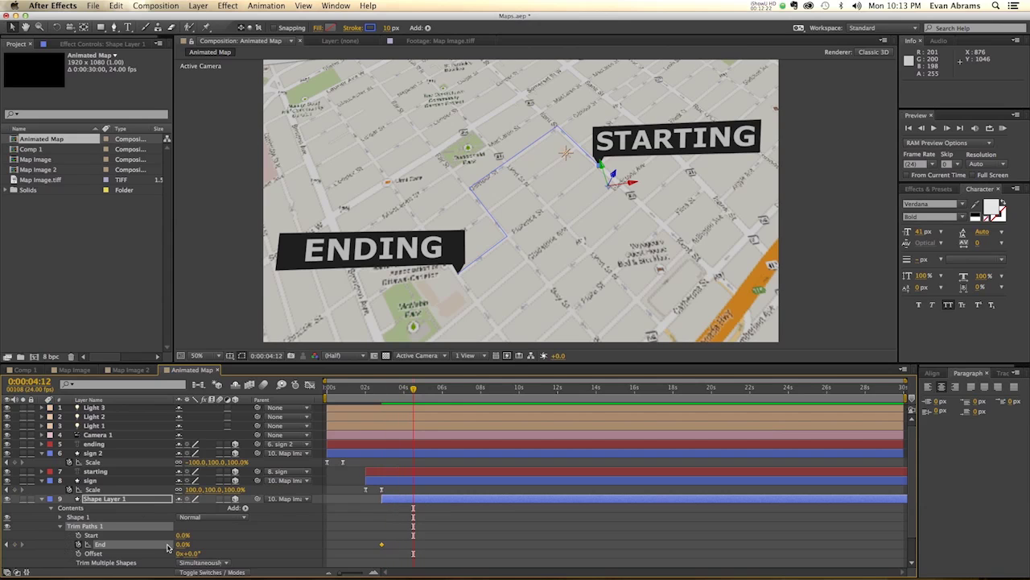
{"action": "left_click_drag", "start_coordinate": [178, 544], "coordinate": [254, 549]}
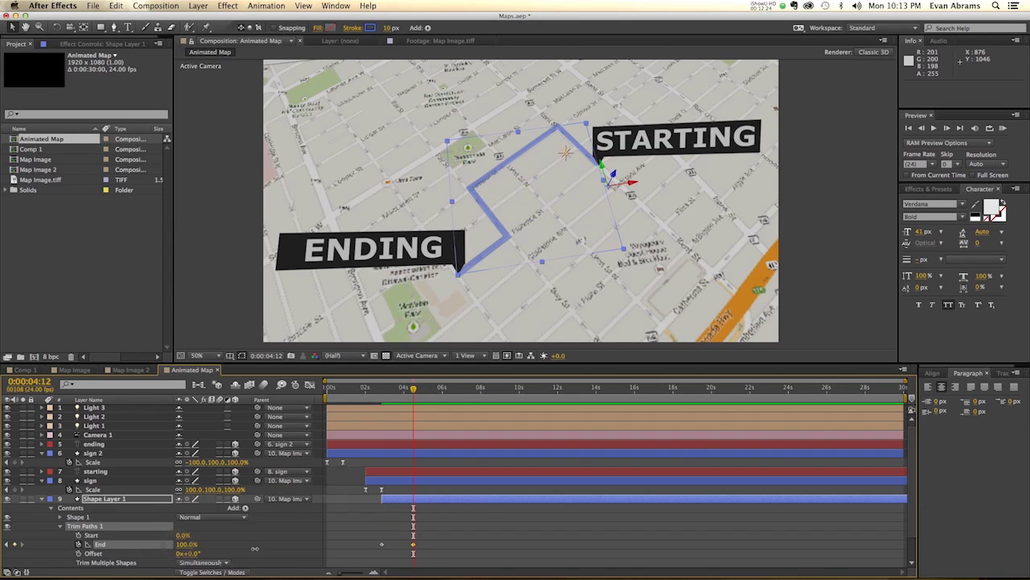
{"action": "left_click", "coordinate": [381, 397]}
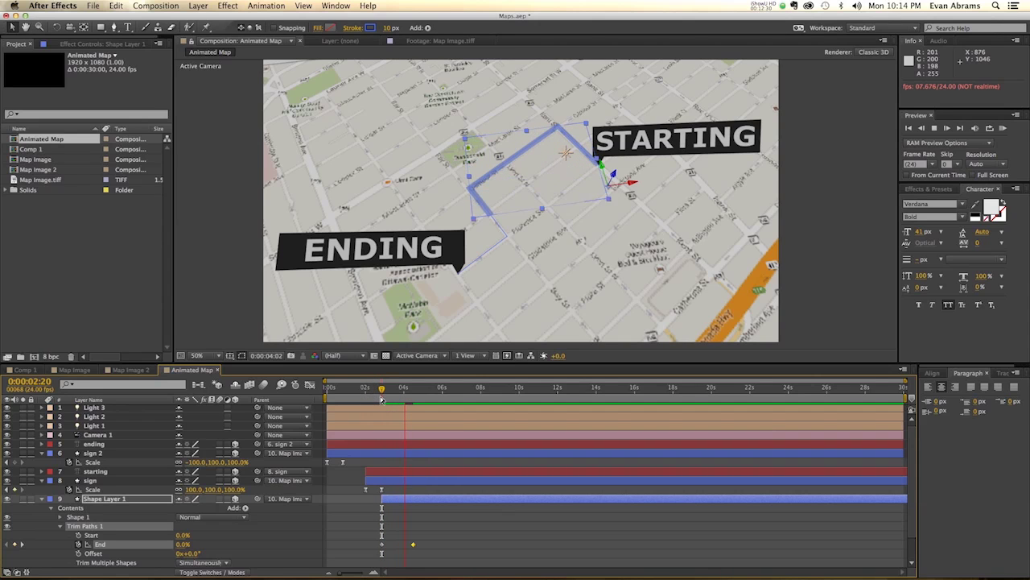
{"action": "key", "text": "space"}
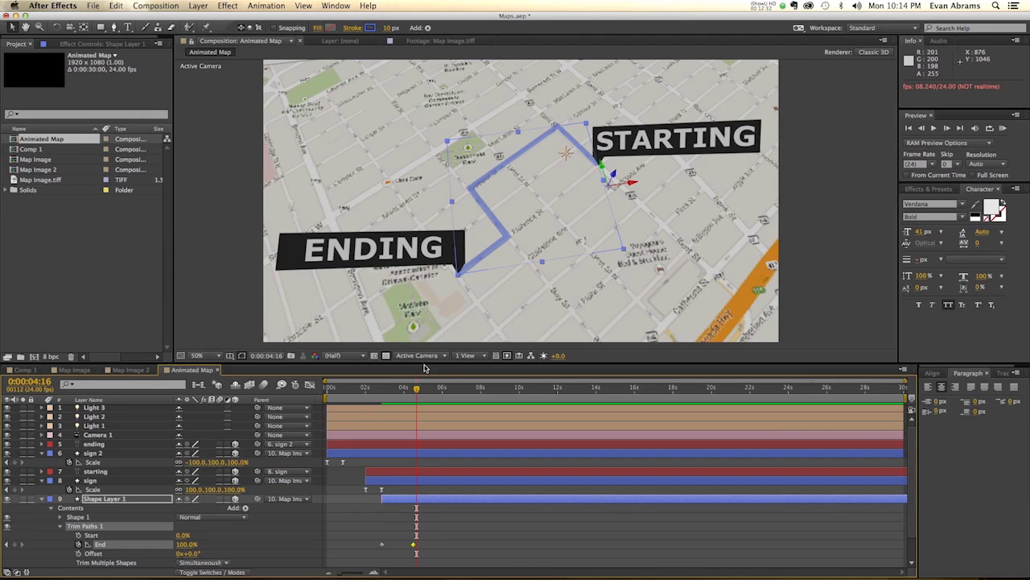
Step: Move the ending and sign 2 in-points to 0:00:04:12 and preview the pop-in
{"action": "left_click", "coordinate": [380, 452]}
{"action": "left_click", "coordinate": [379, 444], "text": "shift"}
{"action": "key", "text": "bracketleft"}
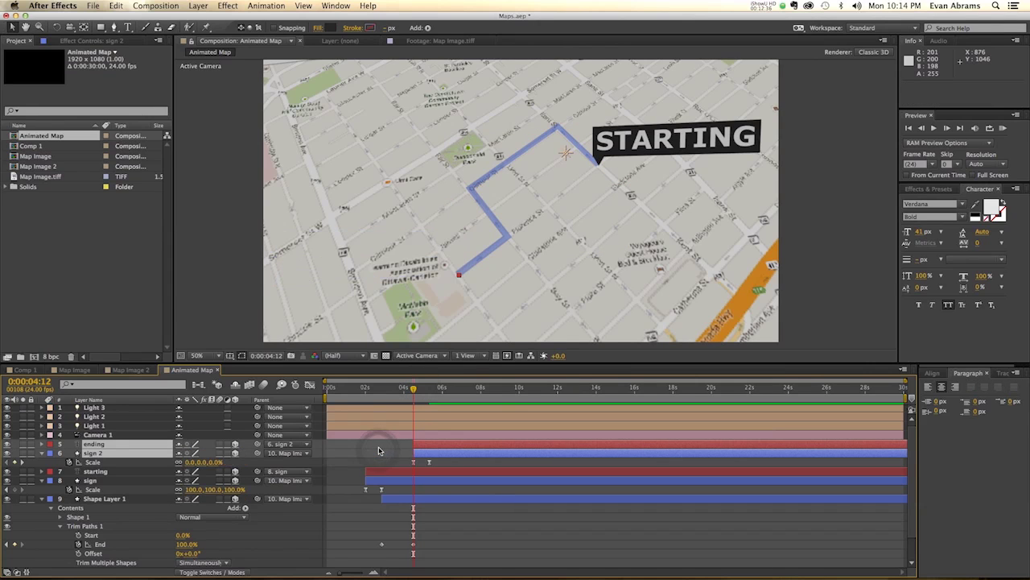
{"action": "key", "text": "space"}
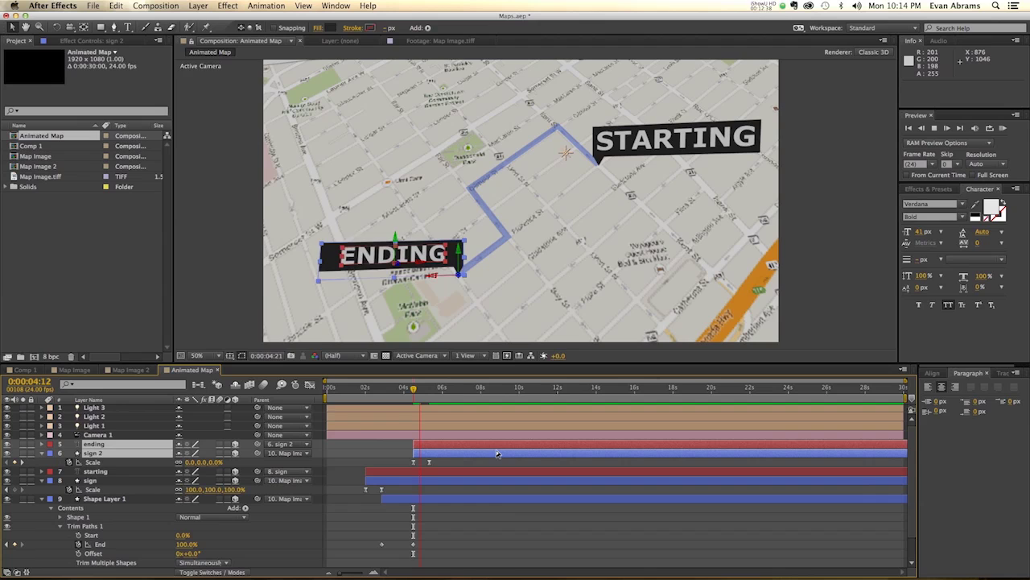
{"action": "key", "text": "space"}
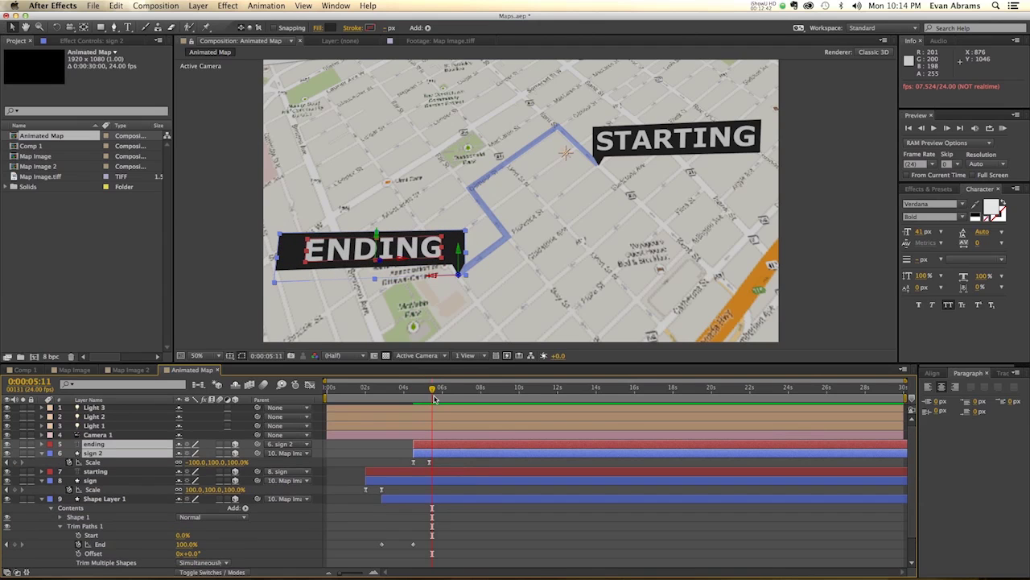
{"action": "left_click_drag", "start_coordinate": [434, 399], "coordinate": [429, 397]}
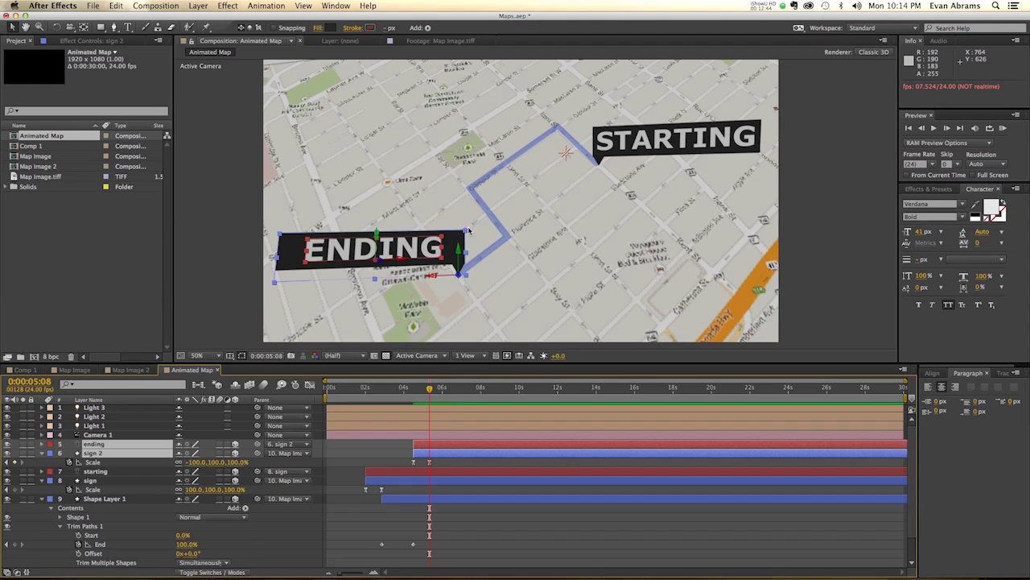
{"action": "scroll", "coordinate": [430, 516], "scroll_direction": "down", "scroll_amount": 3}
Step: Set Position and Orientation keyframes on Map Image.tiff at 0:00:05:08
{"action": "left_click", "coordinate": [418, 565]}
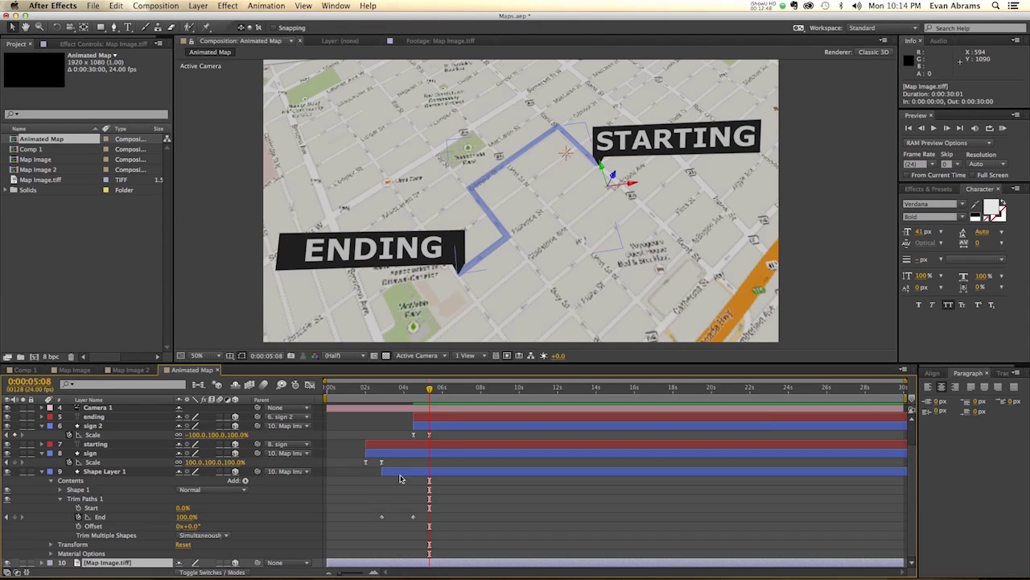
{"action": "scroll", "coordinate": [402, 479], "scroll_direction": "down", "scroll_amount": 1}
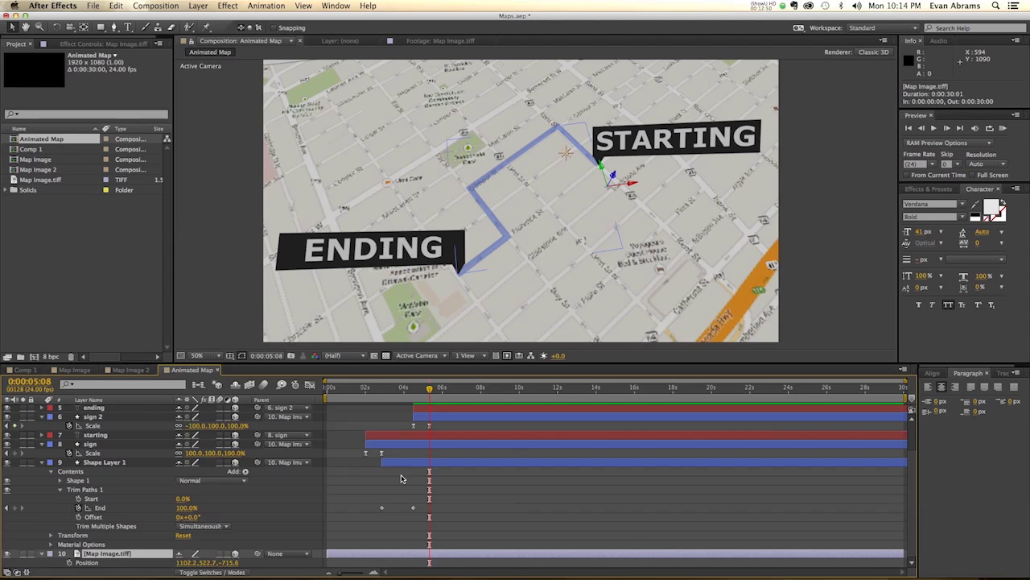
{"action": "scroll", "coordinate": [403, 487], "scroll_direction": "down", "scroll_amount": 3}
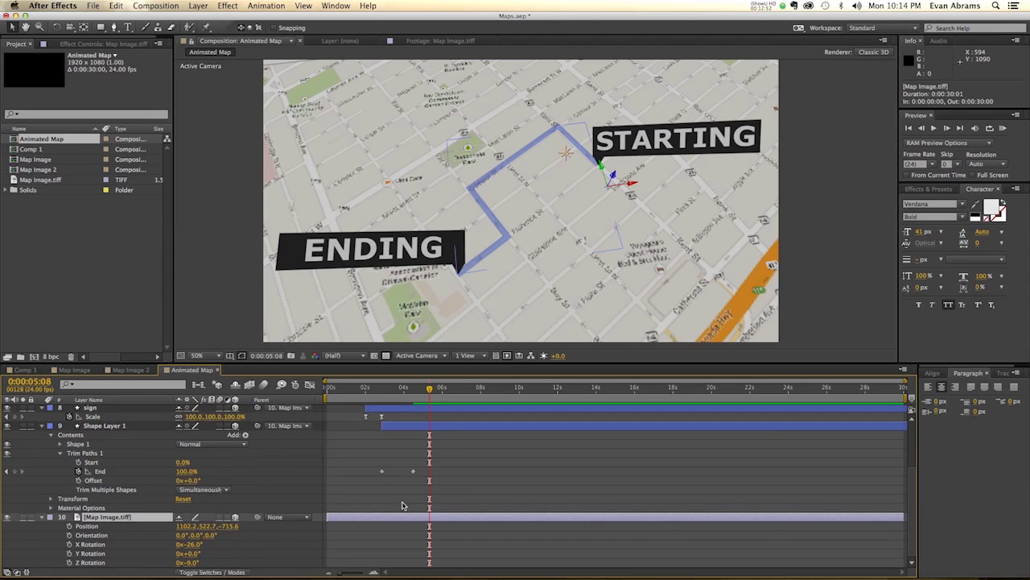
{"action": "left_click", "coordinate": [69, 525]}
{"action": "left_click", "coordinate": [69, 535]}
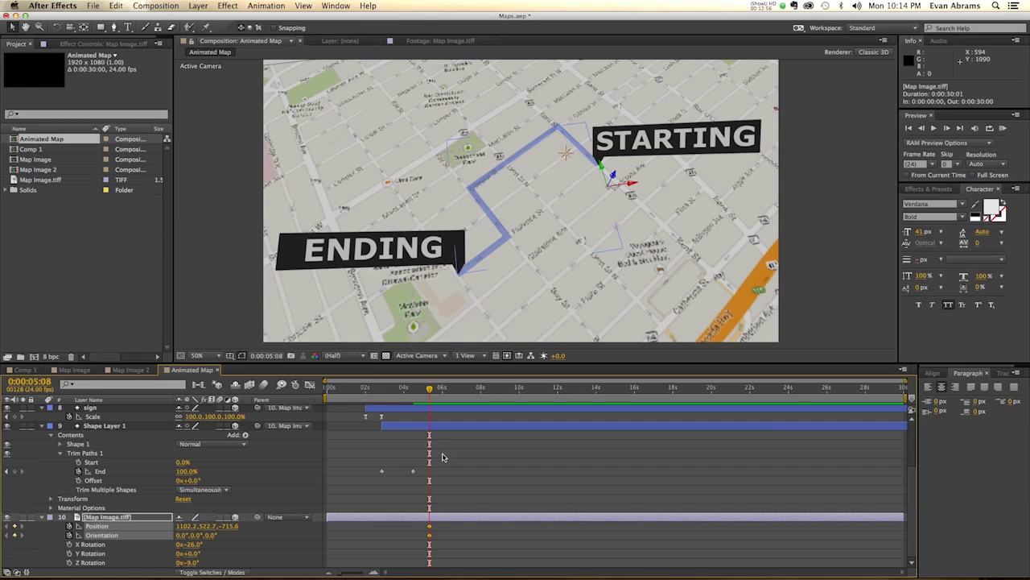
Step: At 0:00:02:00, rotate the map's Orientation and shift its Position for the starting view
{"action": "scroll", "coordinate": [399, 411], "scroll_direction": "up", "scroll_amount": 3}
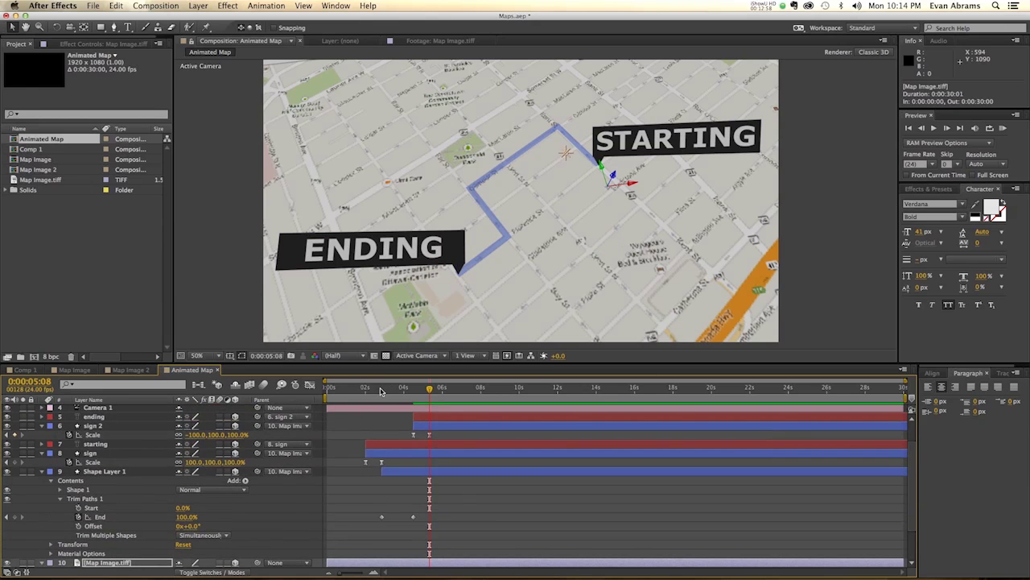
{"action": "left_click_drag", "start_coordinate": [382, 391], "coordinate": [368, 394]}
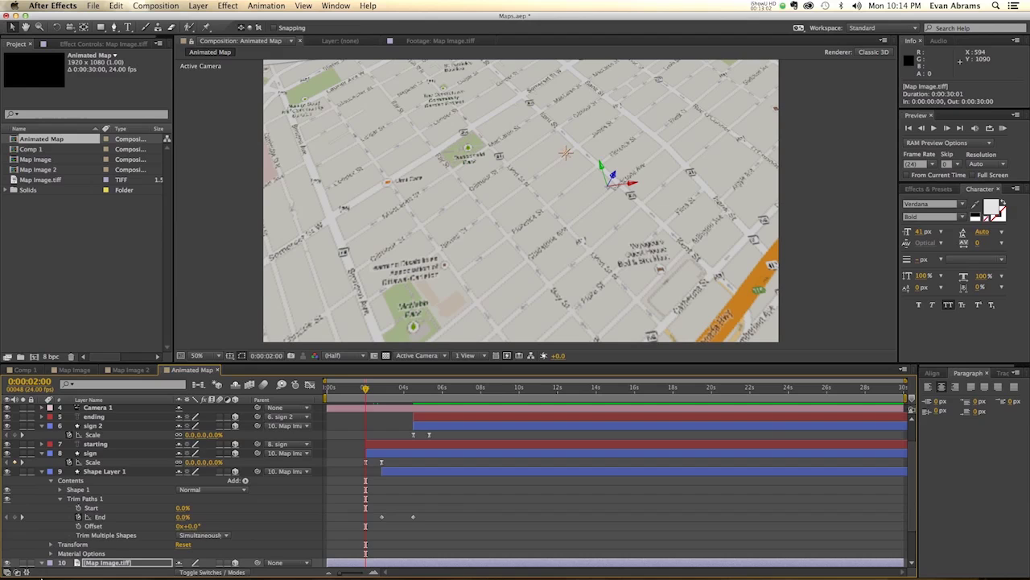
{"action": "key", "text": "u"}
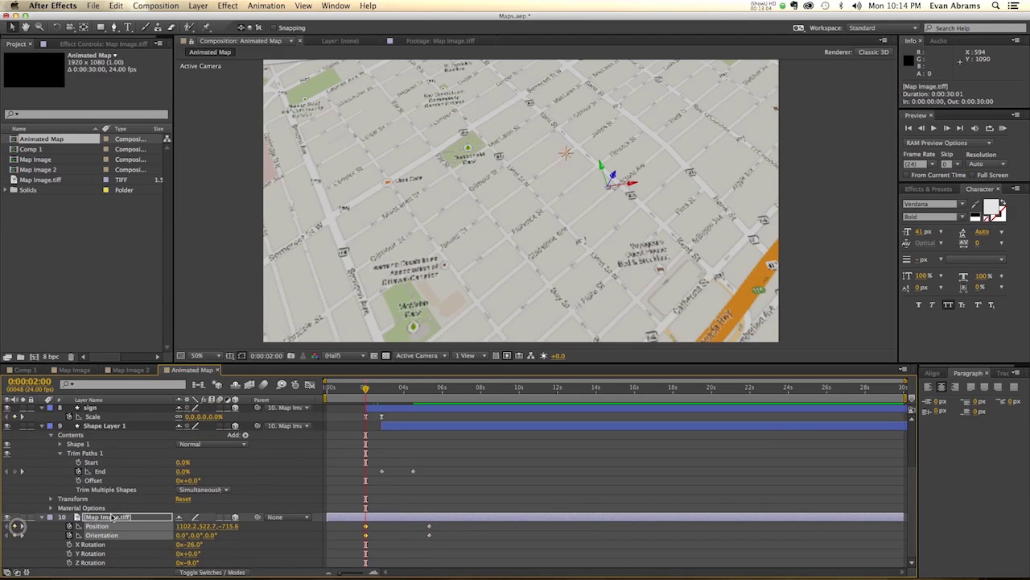
{"action": "left_click_drag", "start_coordinate": [412, 388], "coordinate": [369, 409]}
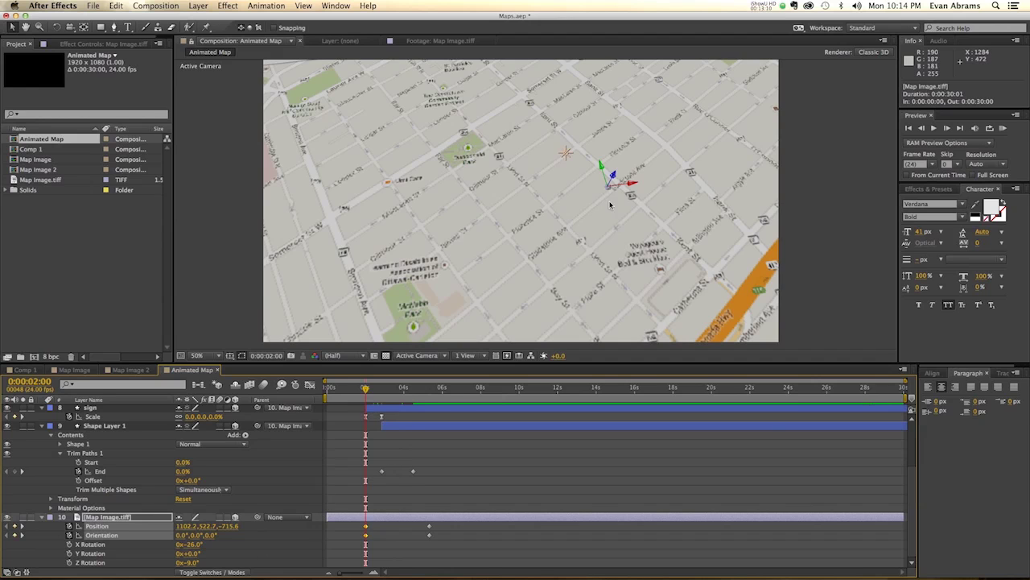
{"action": "left_click", "coordinate": [279, 531]}
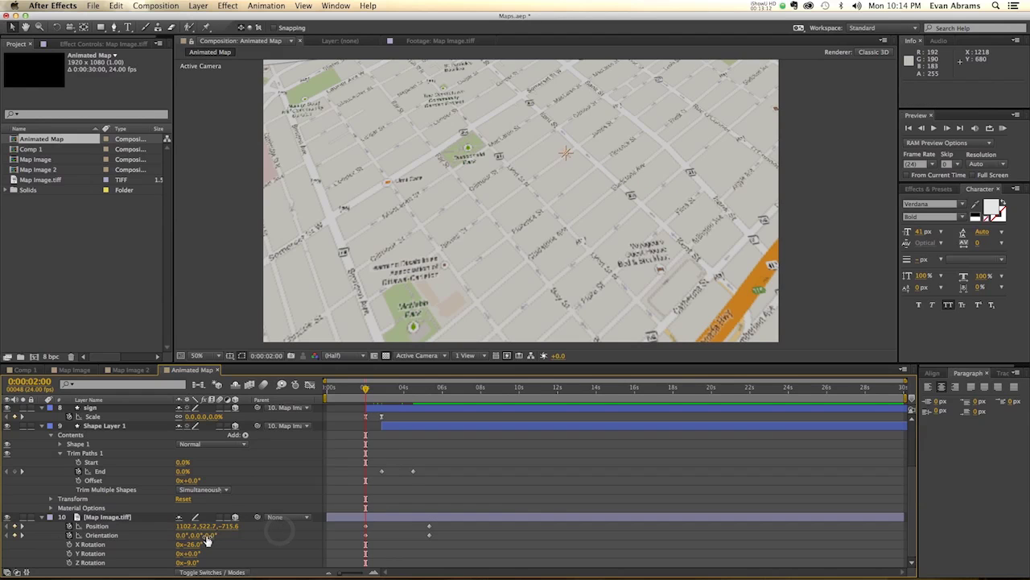
{"action": "mouse_move", "coordinate": [199, 535]}
{"action": "left_mouse_down"}
{"action": "mouse_move", "coordinate": [241, 534]}
{"action": "mouse_move", "coordinate": [182, 536]}
{"action": "mouse_move", "coordinate": [207, 535]}
{"action": "left_mouse_up"}
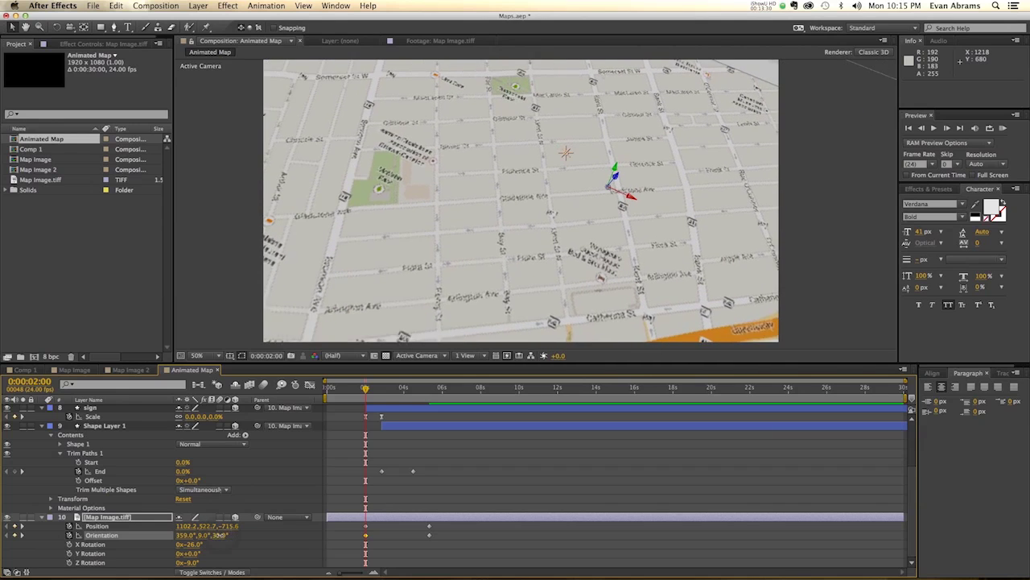
{"action": "left_click_drag", "start_coordinate": [204, 528], "coordinate": [198, 529]}
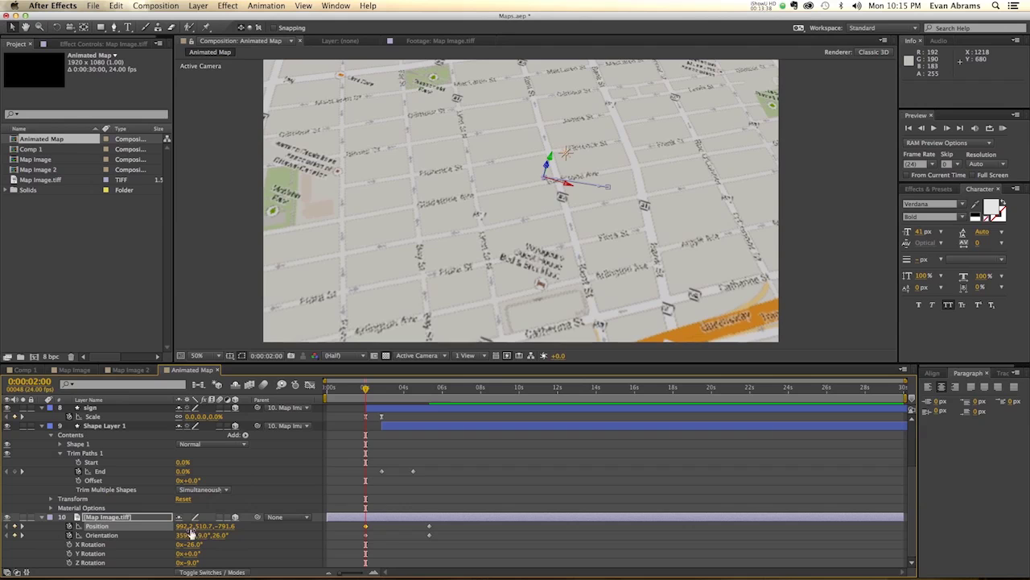
Step: Preview and scrub through the map's swing from 2:00 into the 5:08 framing
{"action": "key", "text": "space"}
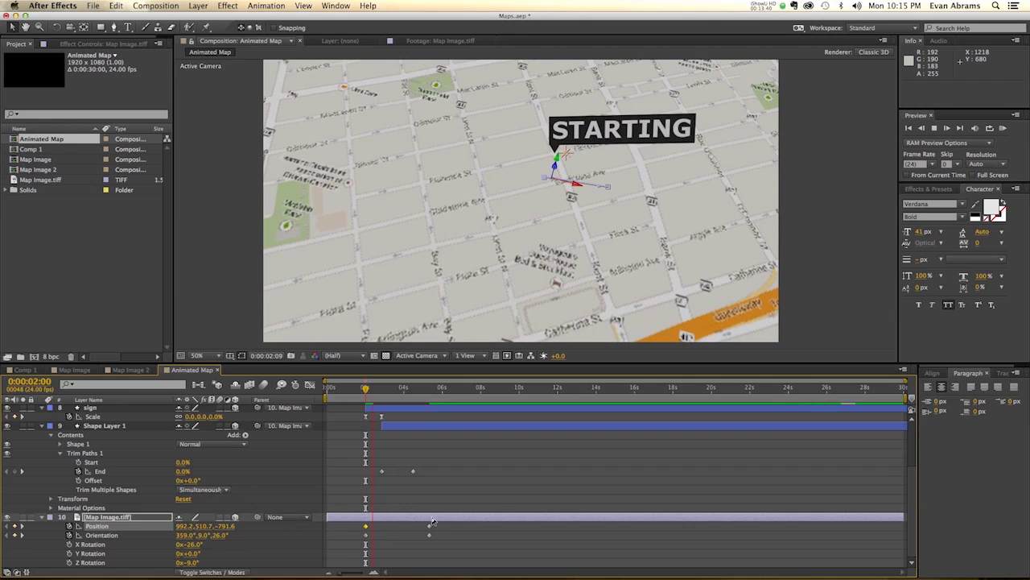
{"action": "left_click_drag", "start_coordinate": [381, 395], "coordinate": [435, 397]}
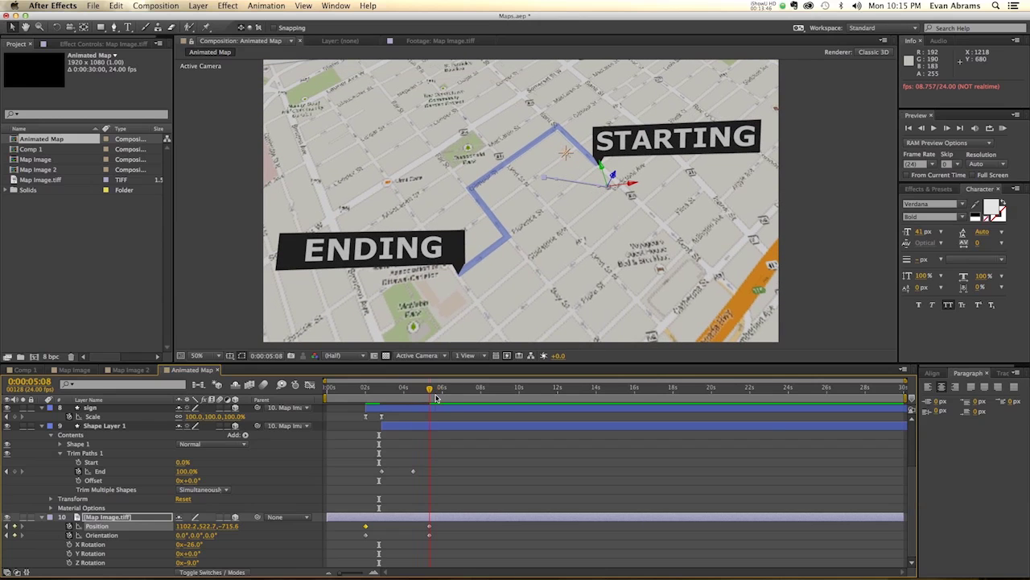
{"action": "left_click_drag", "start_coordinate": [444, 528], "coordinate": [358, 544]}
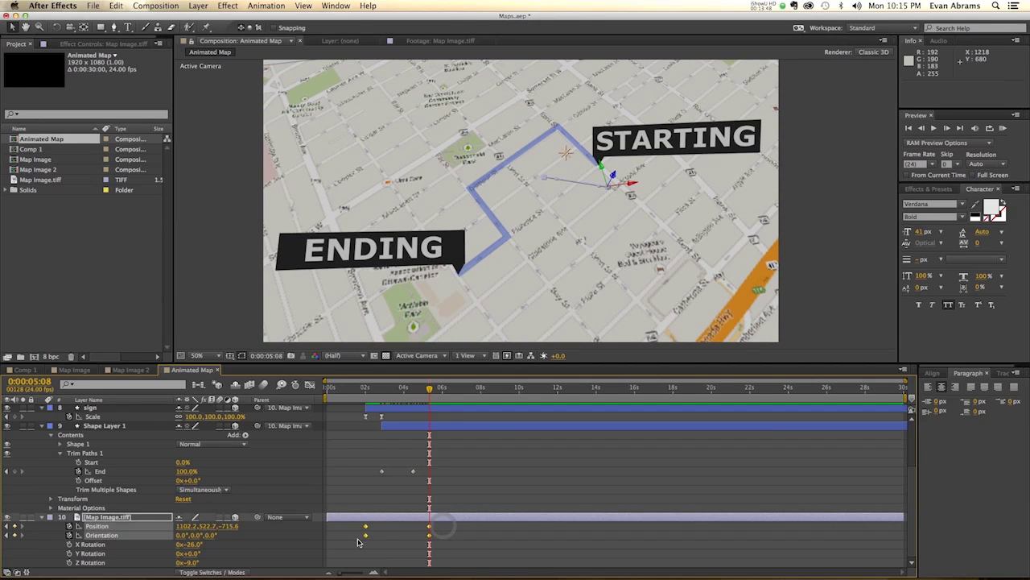
{"action": "left_click_drag", "start_coordinate": [394, 399], "coordinate": [433, 395]}
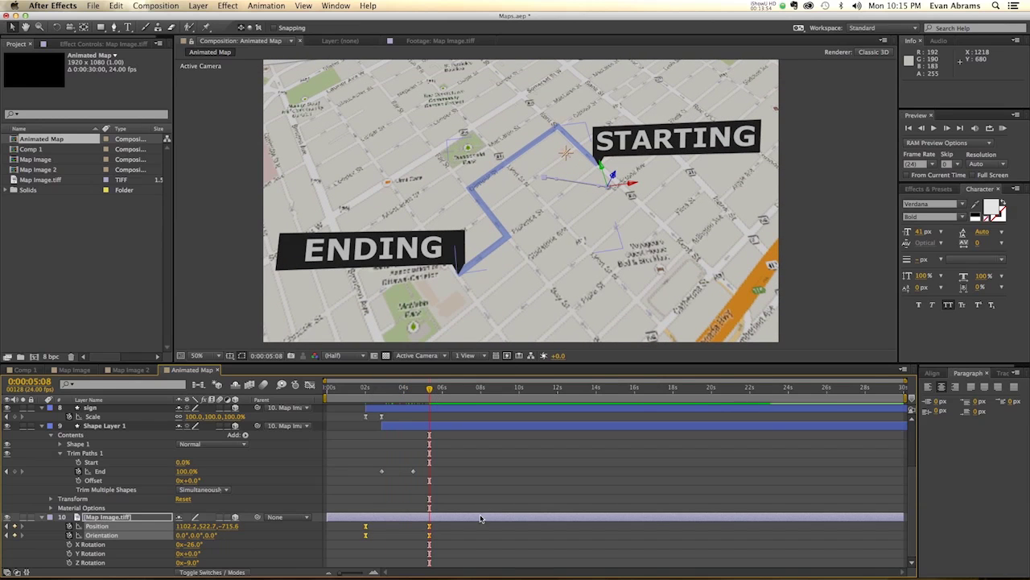
{"action": "left_click", "coordinate": [445, 531]}
Step: Review the map animation and collapse the expanded properties of the sign layers
{"action": "scroll", "coordinate": [411, 500], "scroll_direction": "up", "scroll_amount": 3}
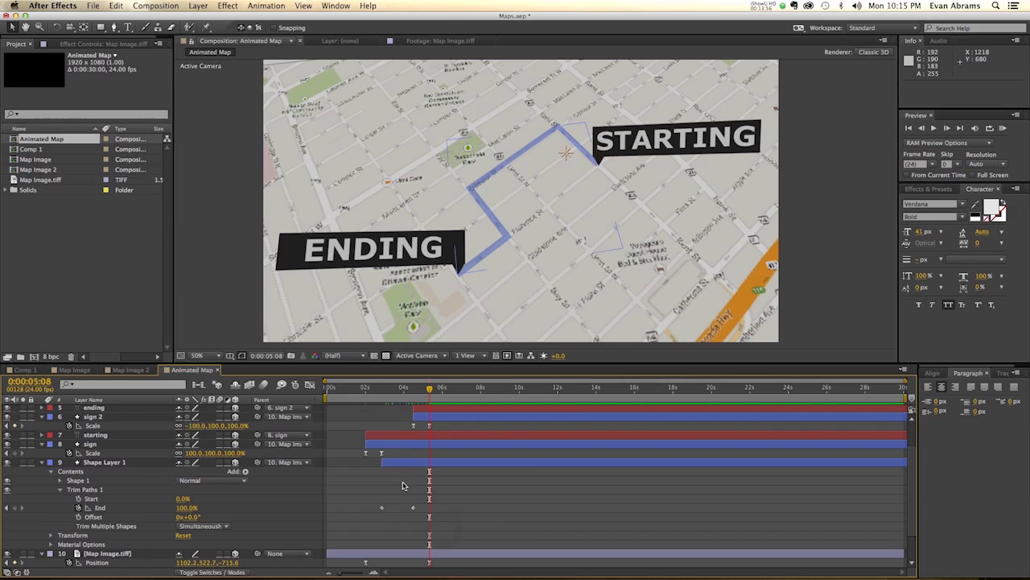
{"action": "scroll", "coordinate": [401, 491], "scroll_direction": "down", "scroll_amount": 3}
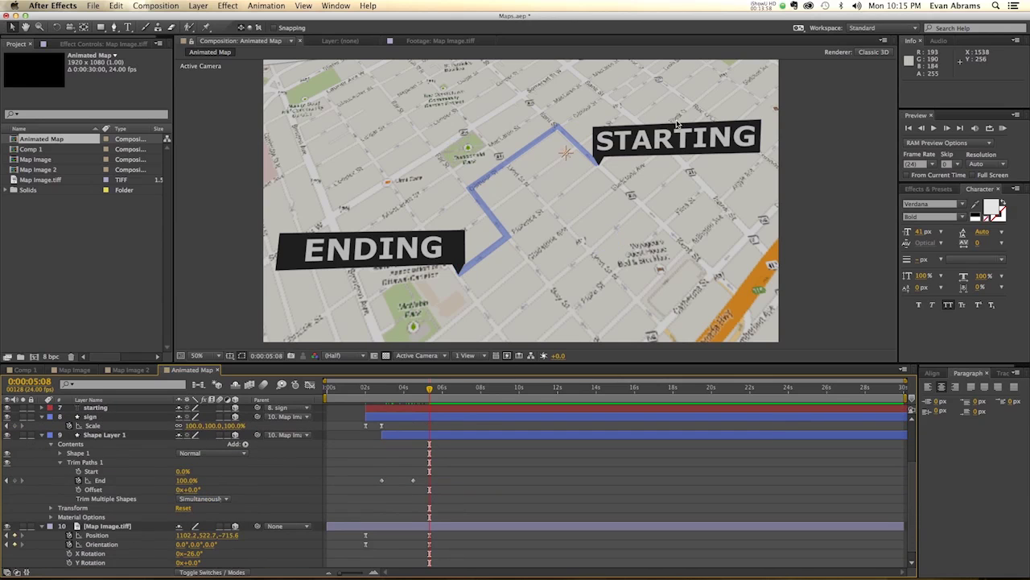
{"action": "mouse_move", "coordinate": [427, 393]}
{"action": "left_mouse_down"}
{"action": "mouse_move", "coordinate": [398, 392]}
{"action": "mouse_move", "coordinate": [433, 392]}
{"action": "left_mouse_up"}
{"action": "left_click", "coordinate": [56, 431]}
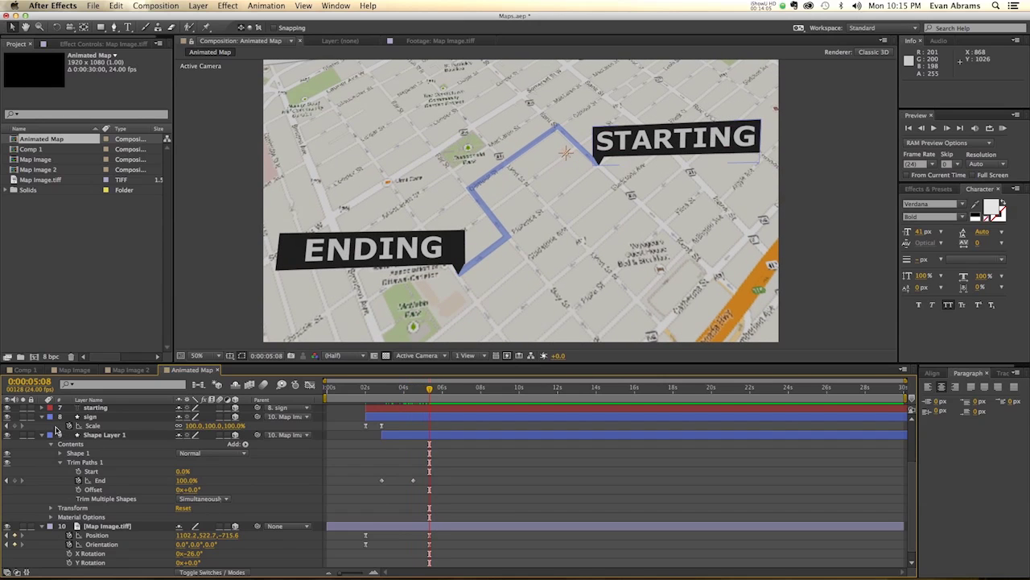
{"action": "left_click", "coordinate": [50, 416]}
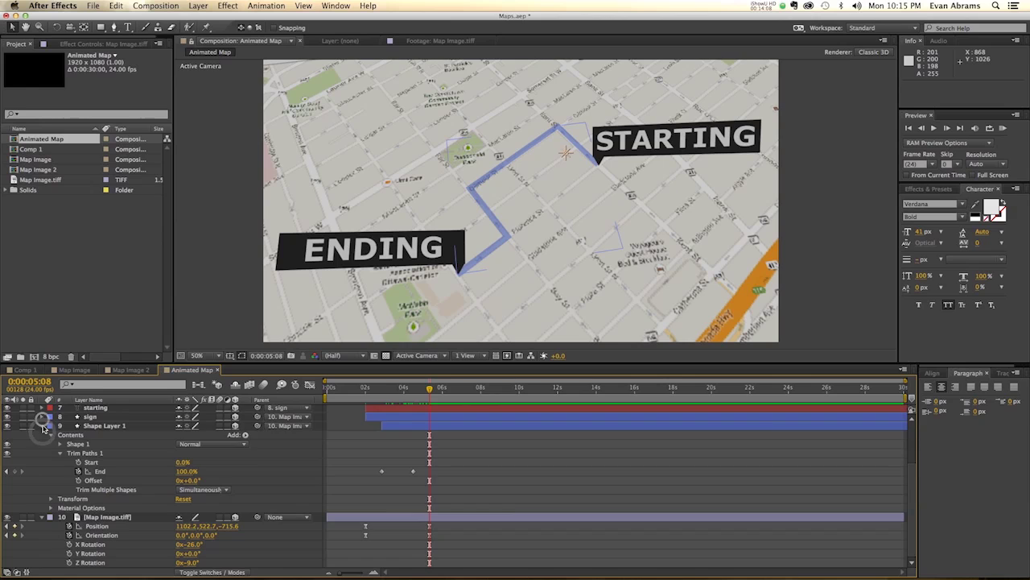
{"action": "left_click", "coordinate": [50, 426]}
{"action": "left_click", "coordinate": [42, 454]}
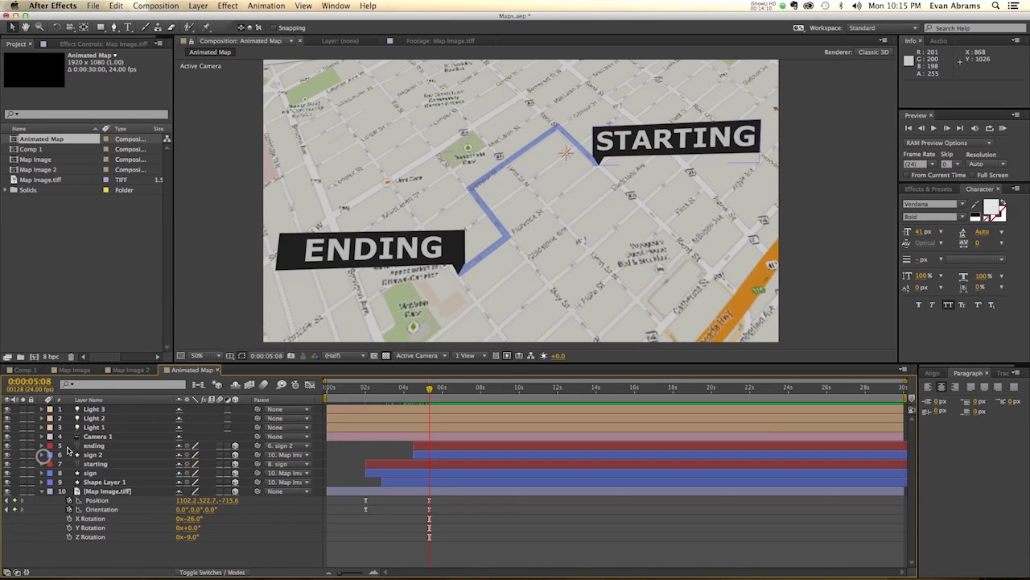
Step: Rename the third light layer to 'ambient' and check its Light Settings without changes
{"action": "left_click", "coordinate": [91, 418]}
{"action": "left_click", "coordinate": [94, 428]}
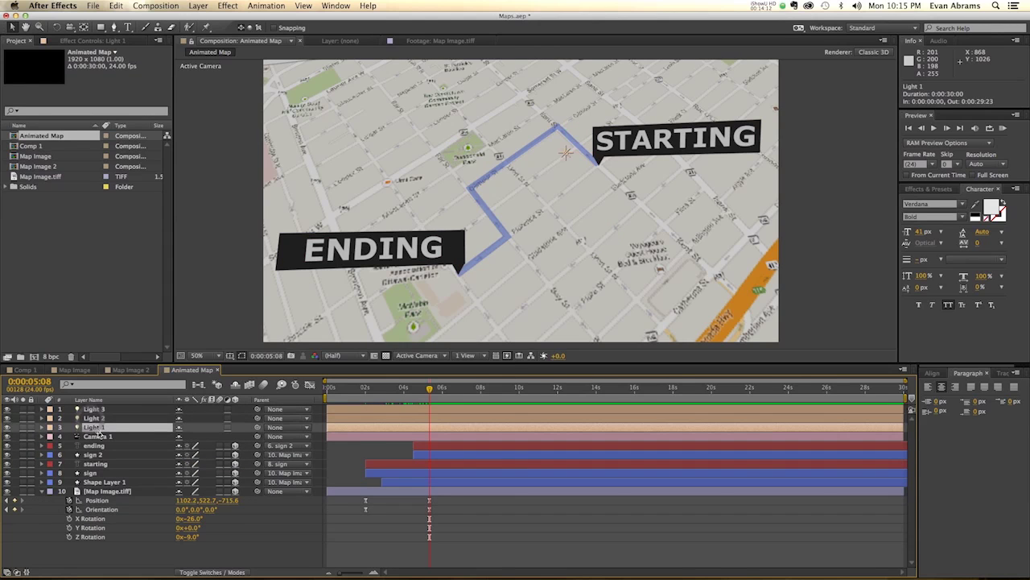
{"action": "key", "text": "Return"}
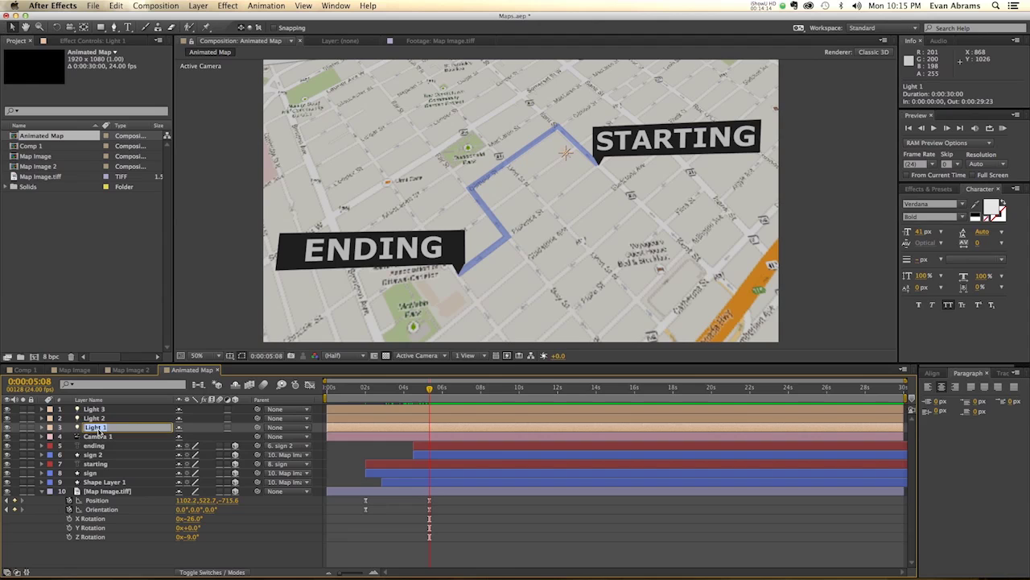
{"action": "type", "text": "ambient"}
{"action": "key", "text": "Return"}
{"action": "double_click", "coordinate": [97, 428]}
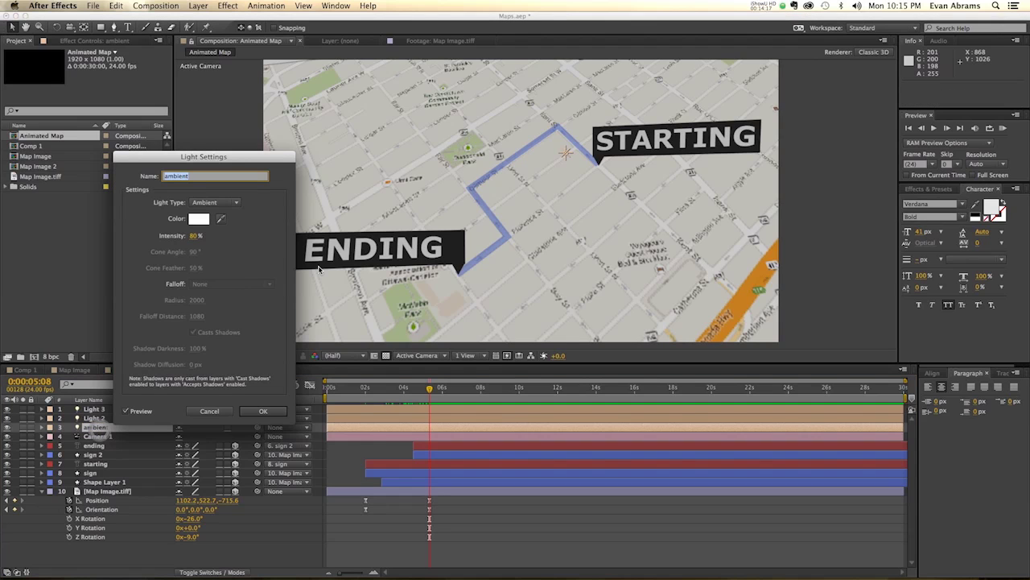
{"action": "left_click", "coordinate": [208, 412]}
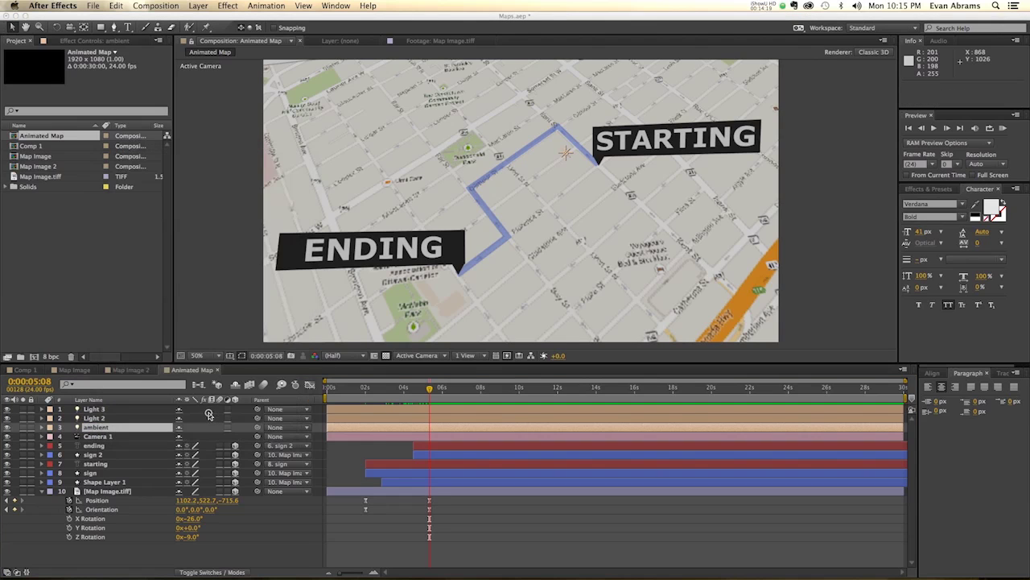
Step: Parent Light 2 to Camera 1 and set its Position to 0, 0, 0
{"action": "left_click", "coordinate": [106, 419]}
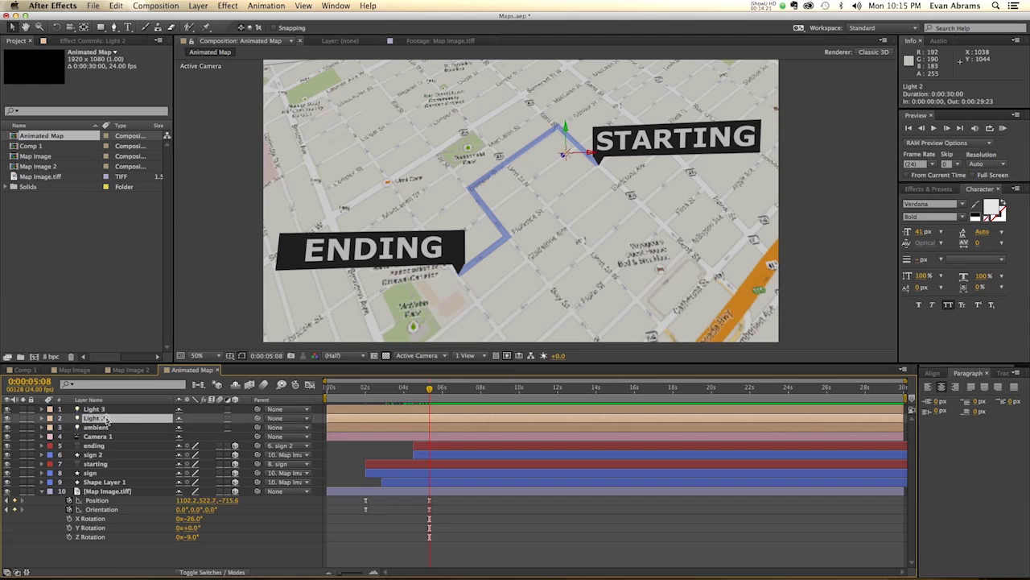
{"action": "left_click_drag", "start_coordinate": [257, 419], "coordinate": [95, 436]}
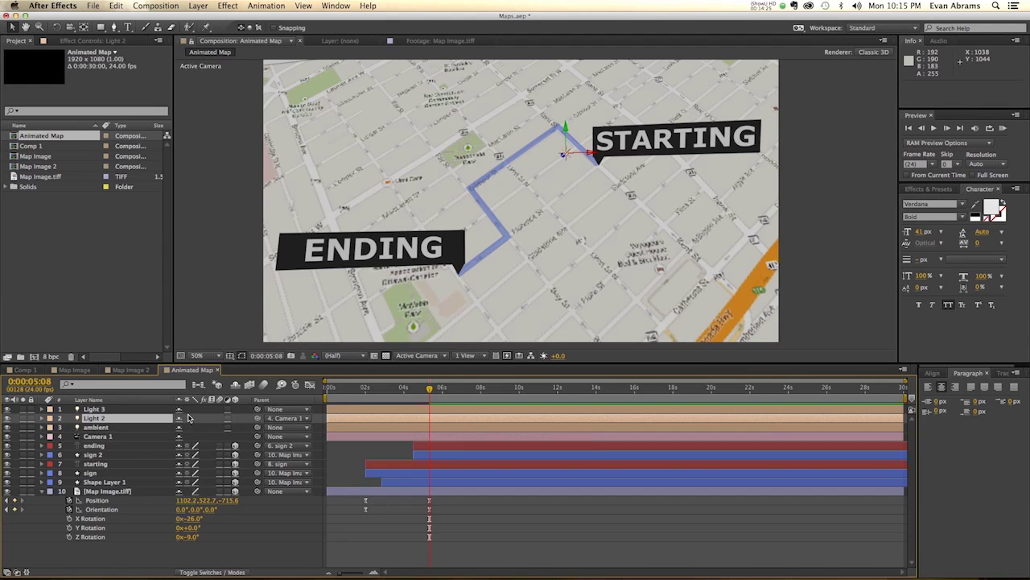
{"action": "key", "text": "p"}
{"action": "left_click", "coordinate": [188, 428]}
{"action": "type", "text": "0"}
{"action": "key", "text": "Tab"}
{"action": "type", "text": "0"}
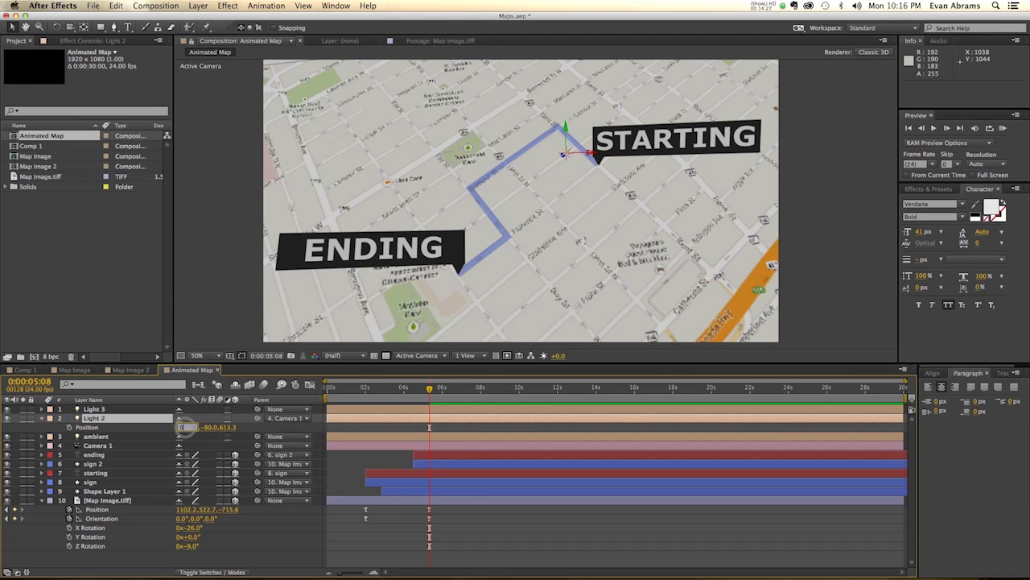
{"action": "key", "text": "Tab"}
{"action": "type", "text": "0"}
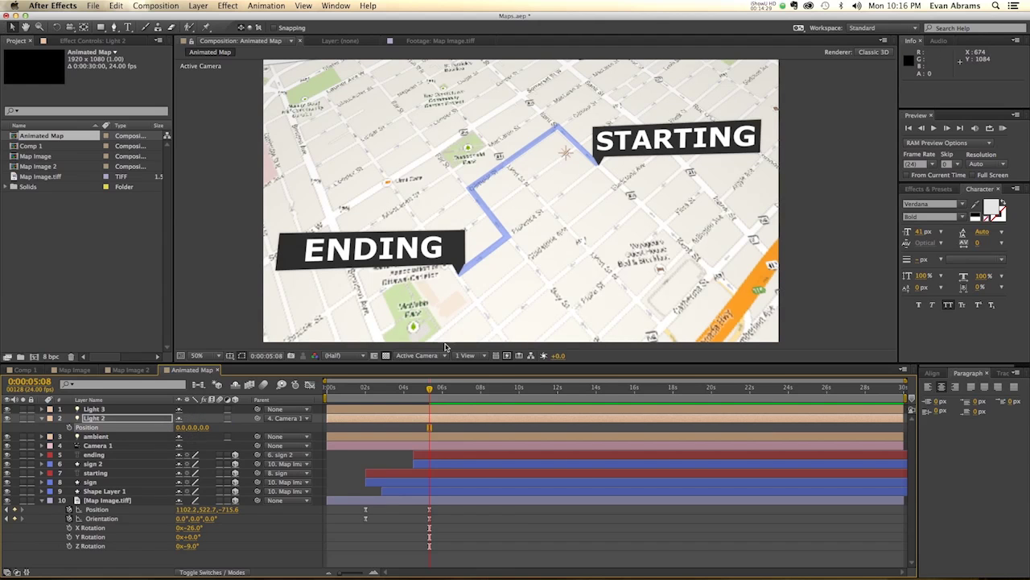
Step: Scrub the timeline to check lighting, then parent Light 3 to Map Image.tiff
{"action": "mouse_move", "coordinate": [426, 392]}
{"action": "left_mouse_down"}
{"action": "mouse_move", "coordinate": [379, 394]}
{"action": "mouse_move", "coordinate": [433, 402]}
{"action": "left_mouse_up"}
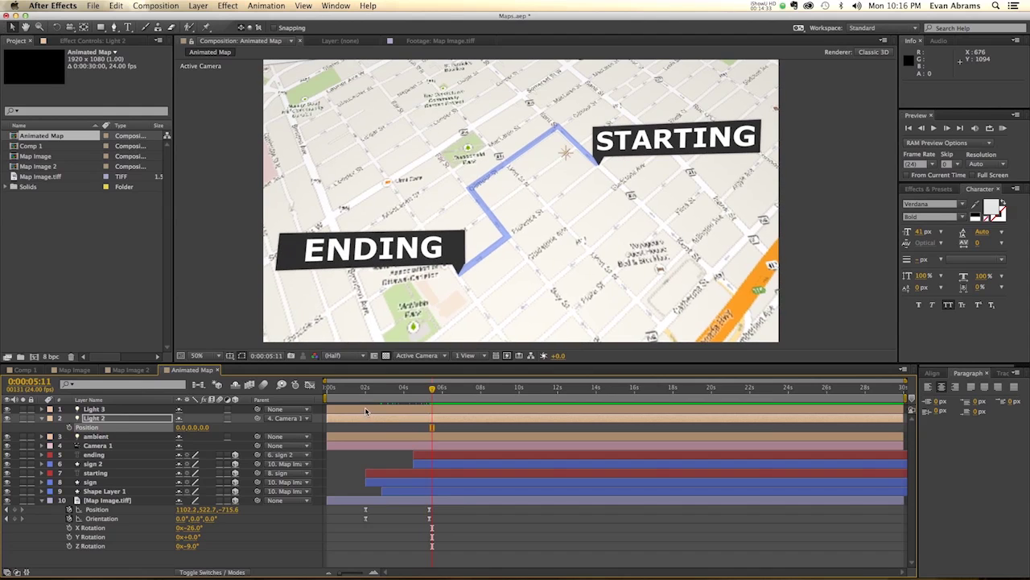
{"action": "left_click", "coordinate": [365, 409]}
{"action": "left_click_drag", "start_coordinate": [256, 409], "coordinate": [153, 501]}
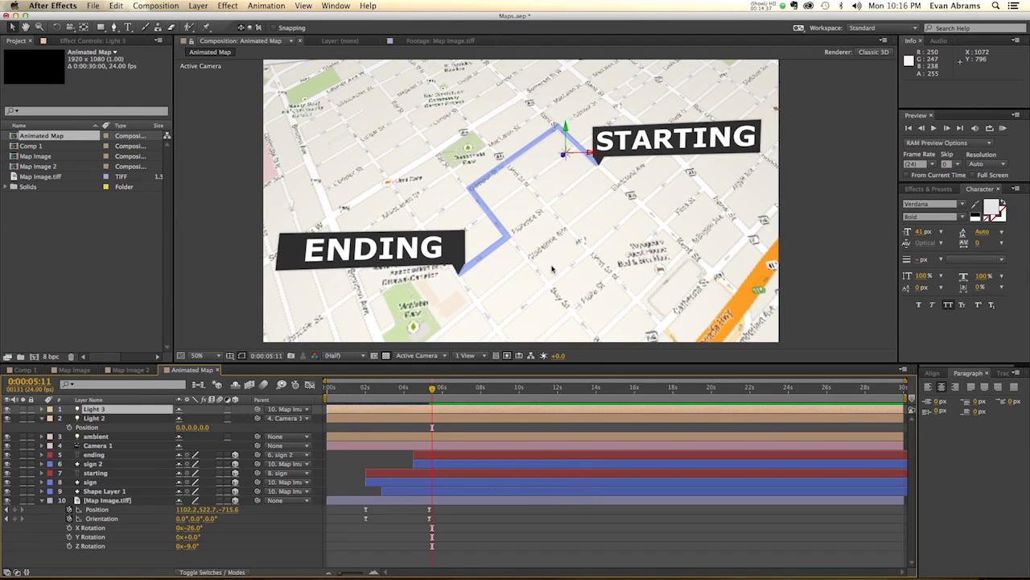
Step: Reset Light 3's Position to 0, 0, 0
{"action": "key", "text": "p"}
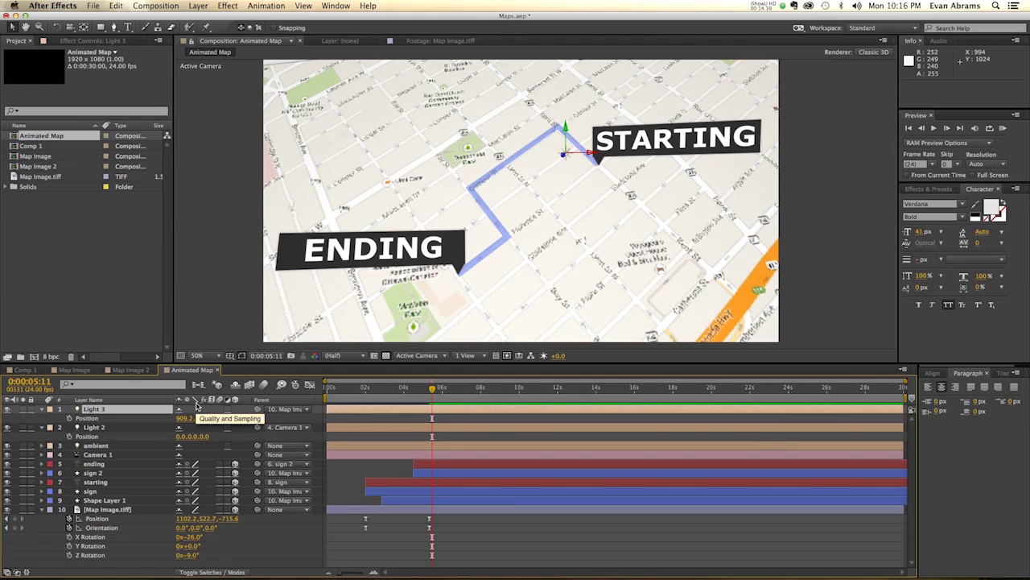
{"action": "left_click", "coordinate": [185, 419]}
{"action": "type", "text": "0"}
{"action": "key", "text": "Tab"}
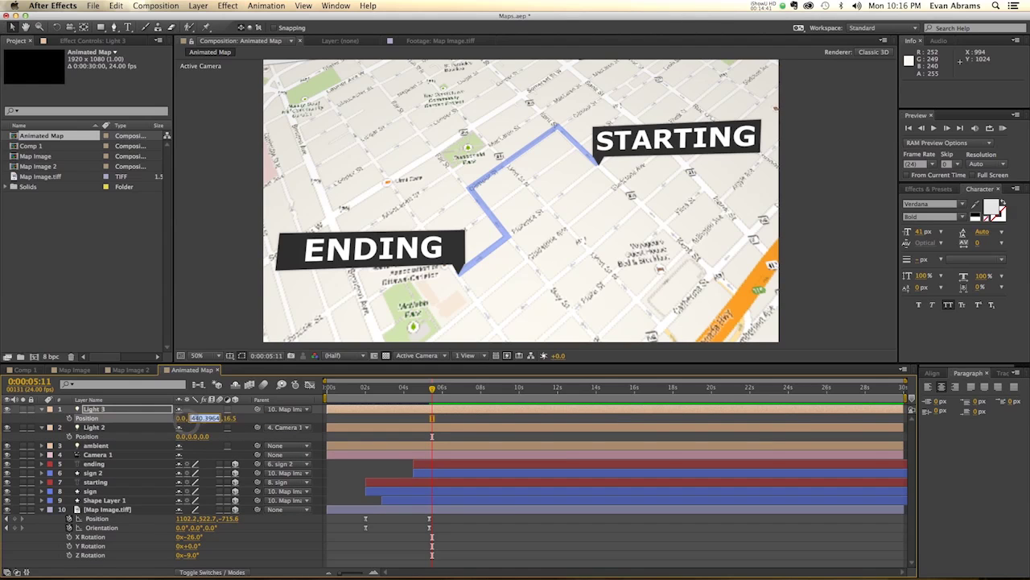
{"action": "type", "text": "0"}
{"action": "key", "text": "Tab"}
{"action": "type", "text": "0"}
{"action": "key", "text": "Return"}
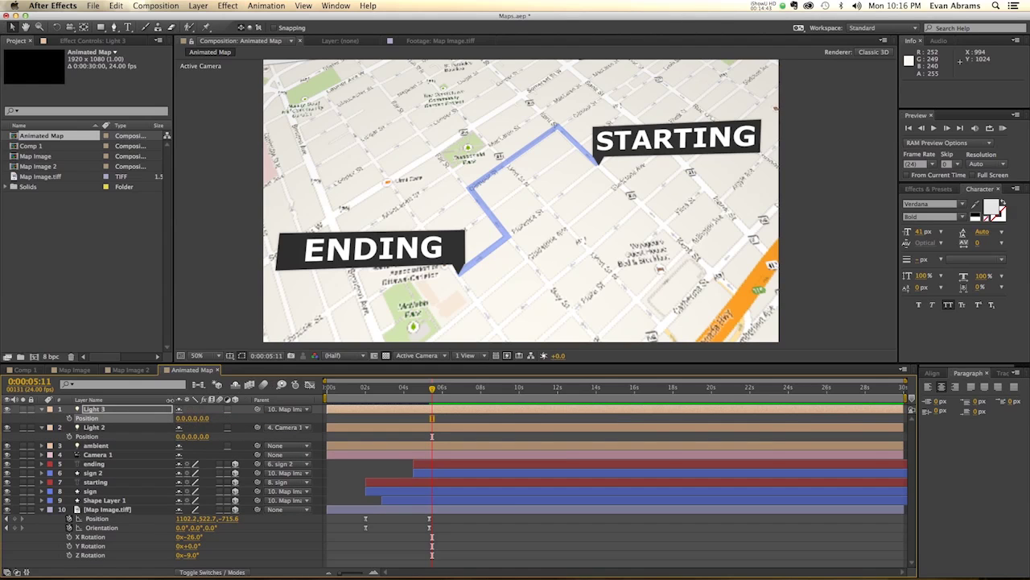
Step: Move Light 3 off-frame to Position 773, 767, -1000, zooming out then back in
{"action": "key", "text": "comma"}
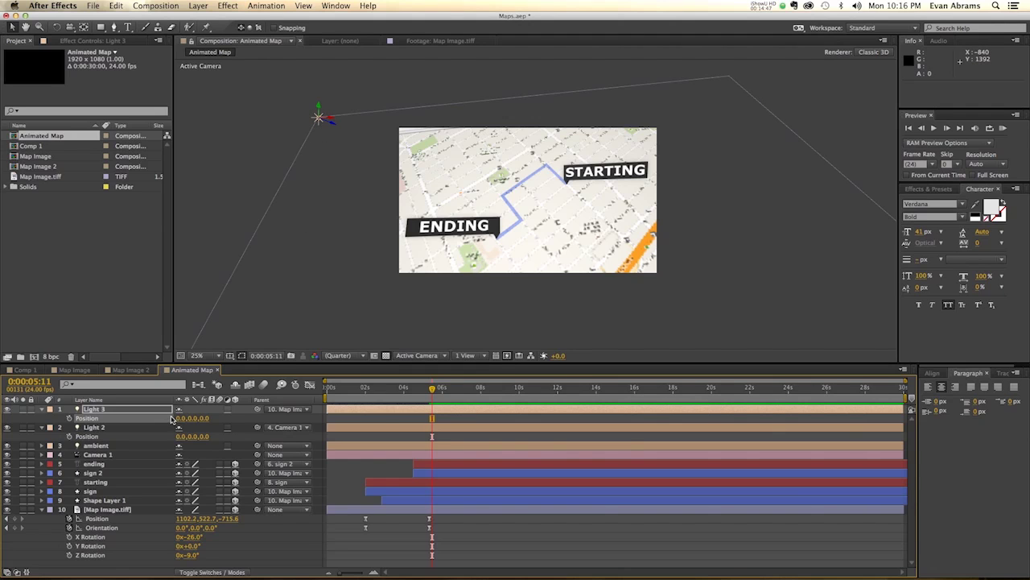
{"action": "left_click_drag", "start_coordinate": [178, 420], "coordinate": [598, 420]}
{"action": "left_click_drag", "start_coordinate": [200, 420], "coordinate": [634, 420]}
{"action": "left_click_drag", "start_coordinate": [224, 418], "coordinate": [125, 434]}
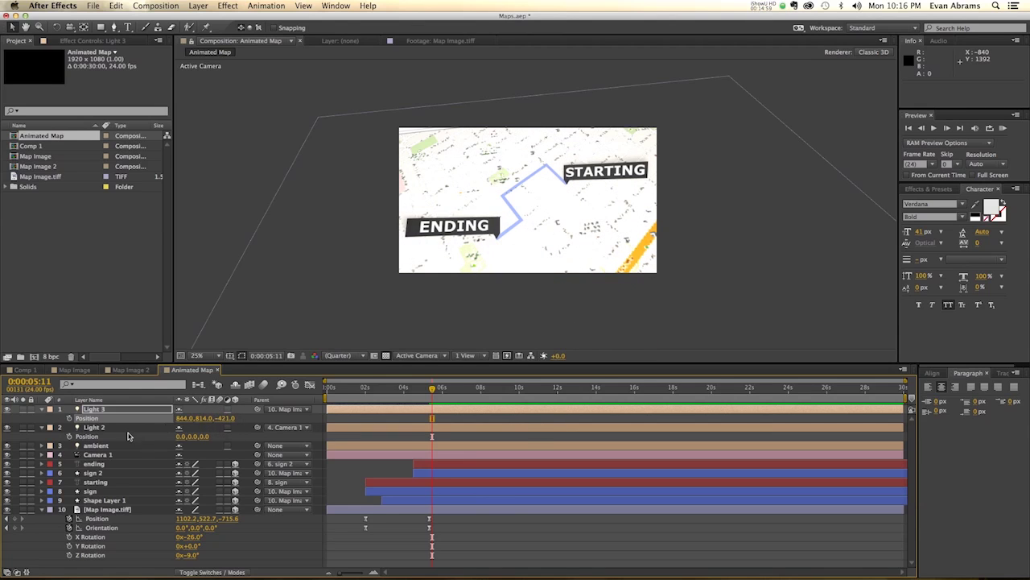
{"action": "left_click_drag", "start_coordinate": [201, 422], "coordinate": [151, 425]}
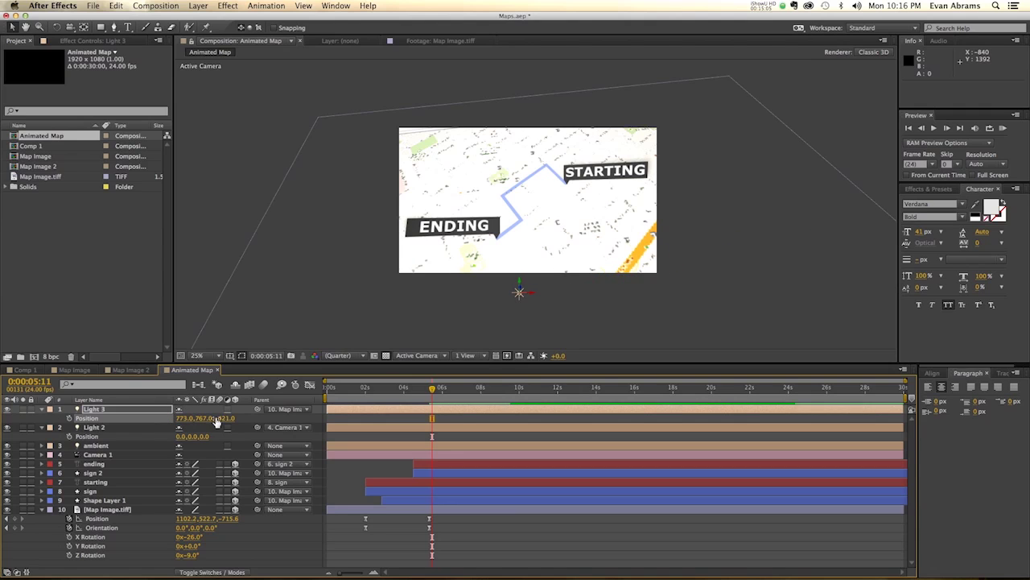
{"action": "left_click_drag", "start_coordinate": [216, 422], "coordinate": [487, 308]}
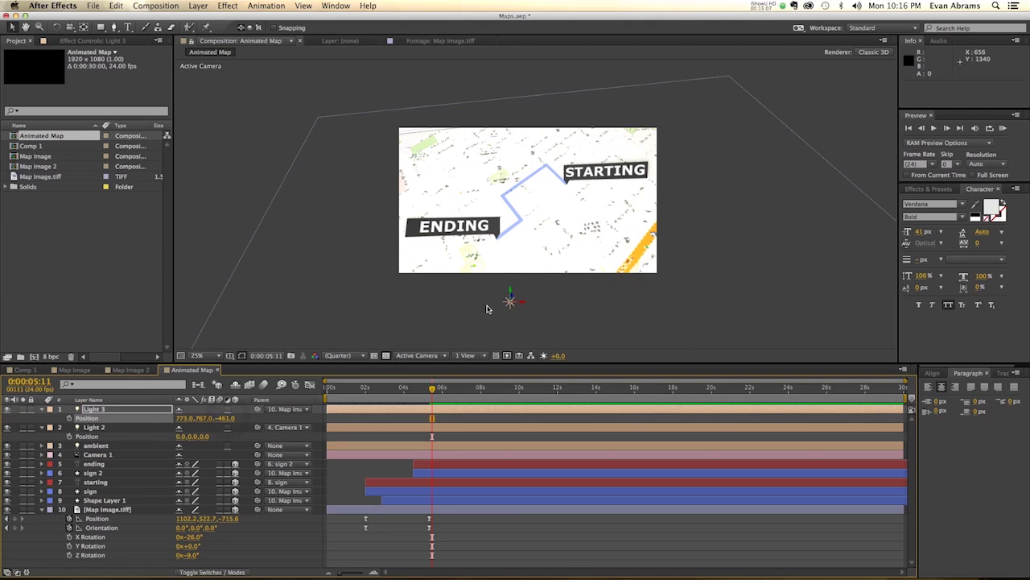
{"action": "left_click", "coordinate": [229, 419]}
{"action": "key", "text": "Return"}
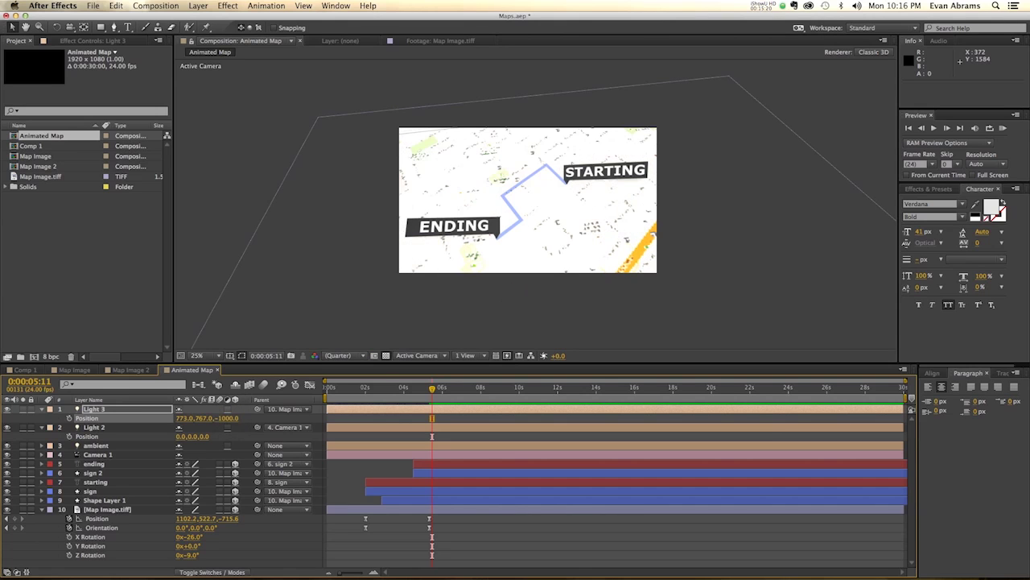
{"action": "key", "text": "period"}
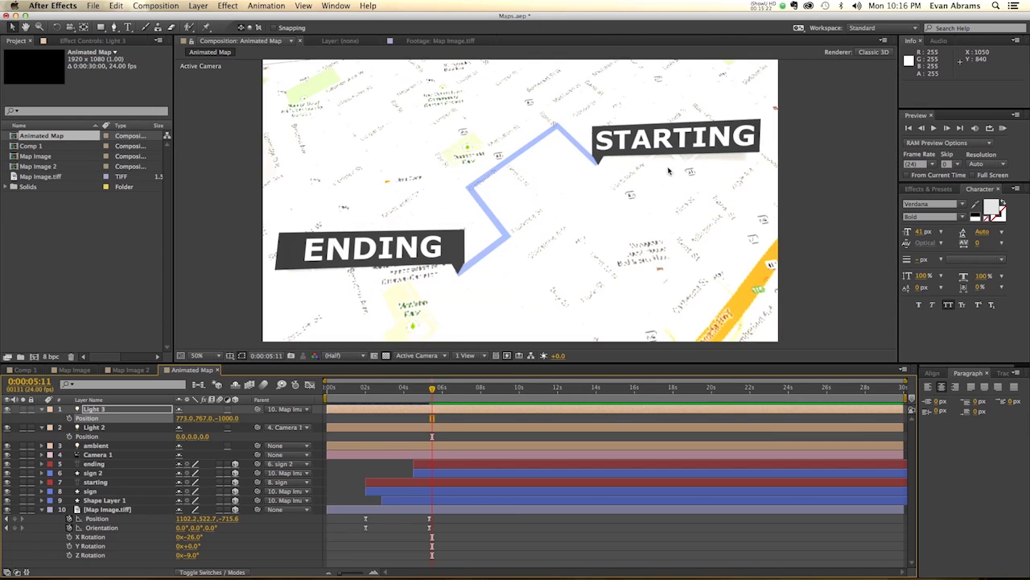
Step: Lower Light 2's intensity to 25%
{"action": "double_click", "coordinate": [103, 428]}
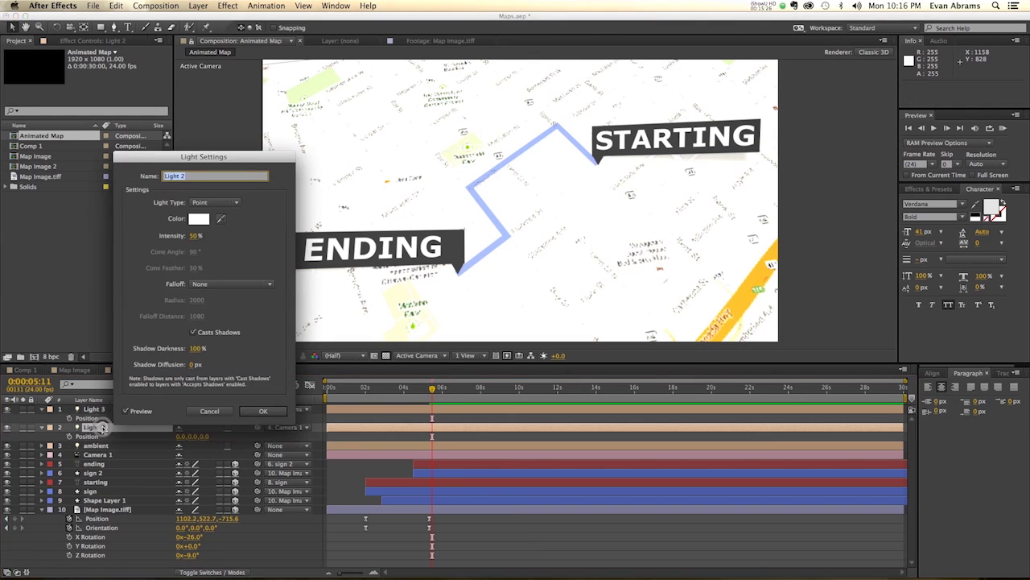
{"action": "left_click", "coordinate": [196, 235]}
{"action": "type", "text": "25"}
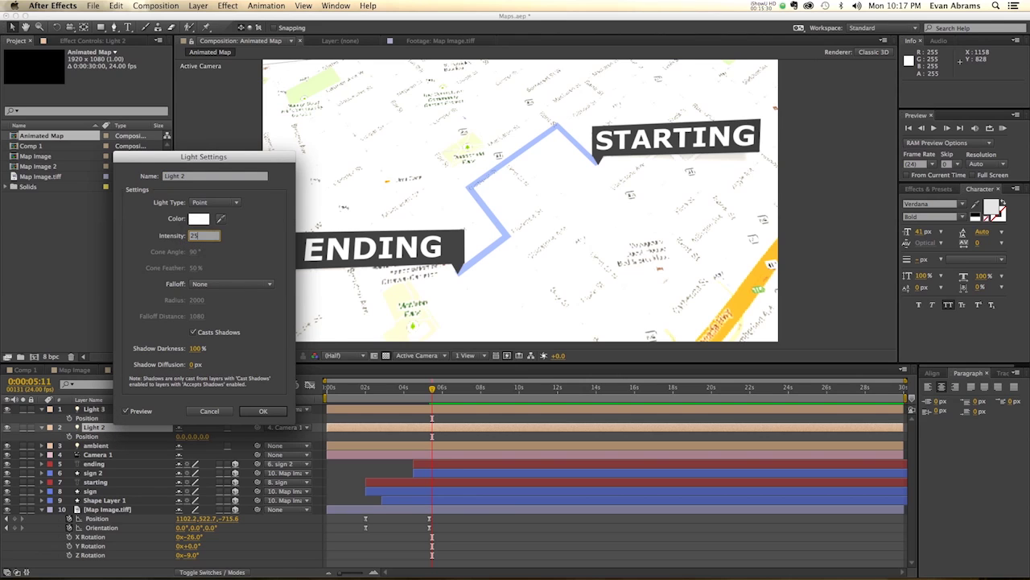
{"action": "key", "text": "Return"}
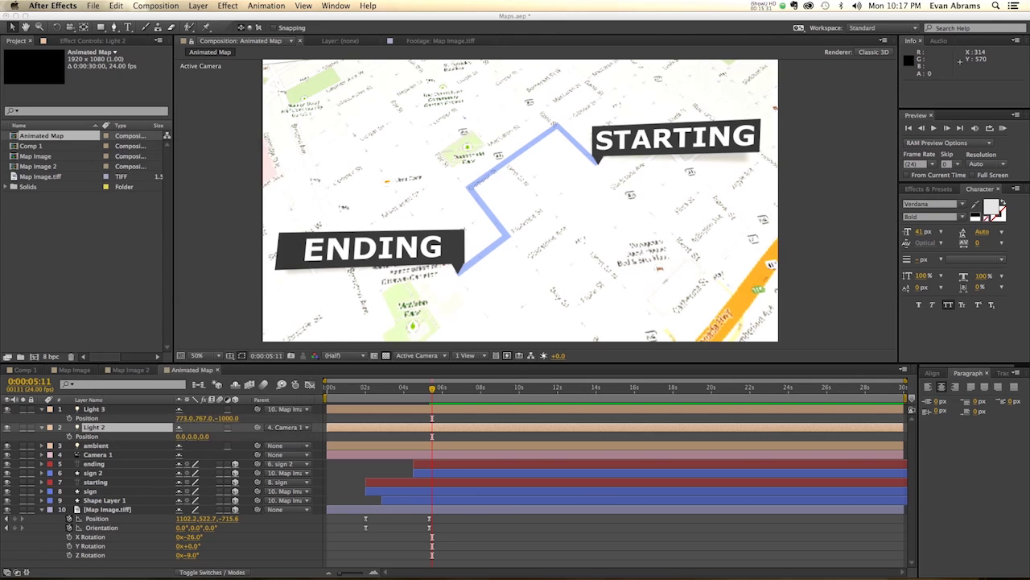
Step: Lower the ambient light's intensity to 50%
{"action": "left_click", "coordinate": [114, 411]}
{"action": "left_click", "coordinate": [103, 445]}
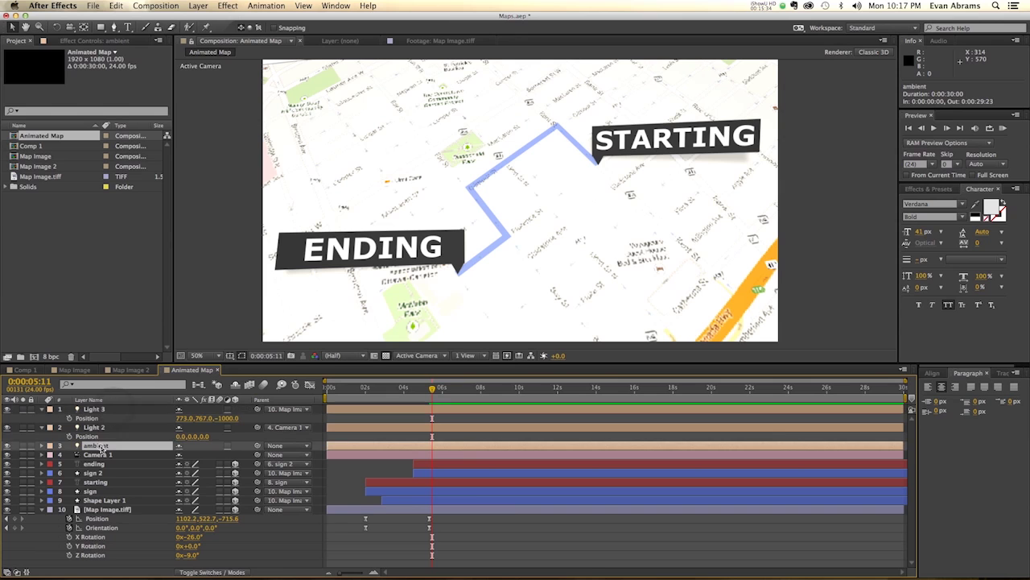
{"action": "double_click", "coordinate": [103, 445]}
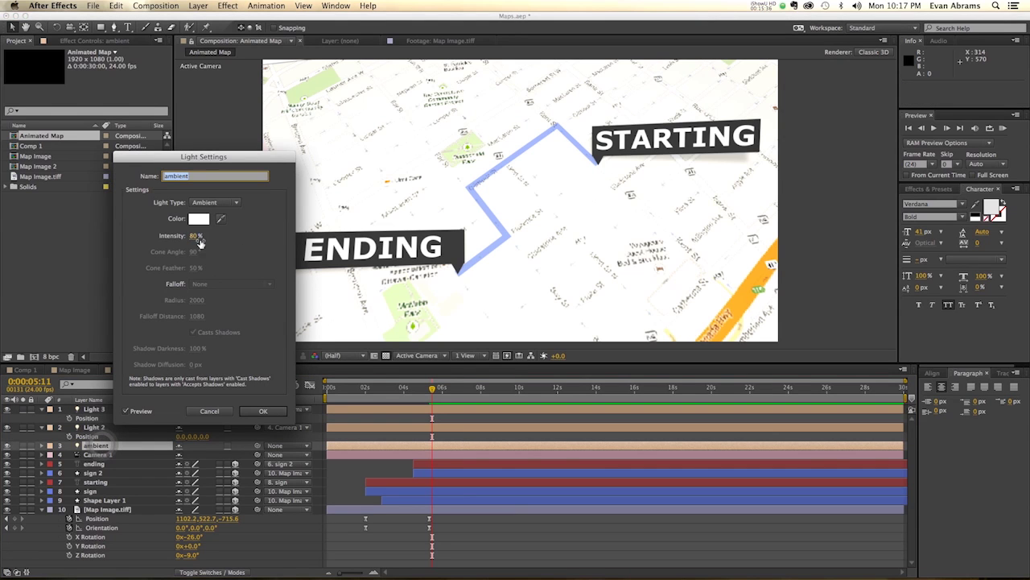
{"action": "left_click", "coordinate": [197, 236]}
{"action": "type", "text": "50"}
{"action": "key", "text": "Return"}
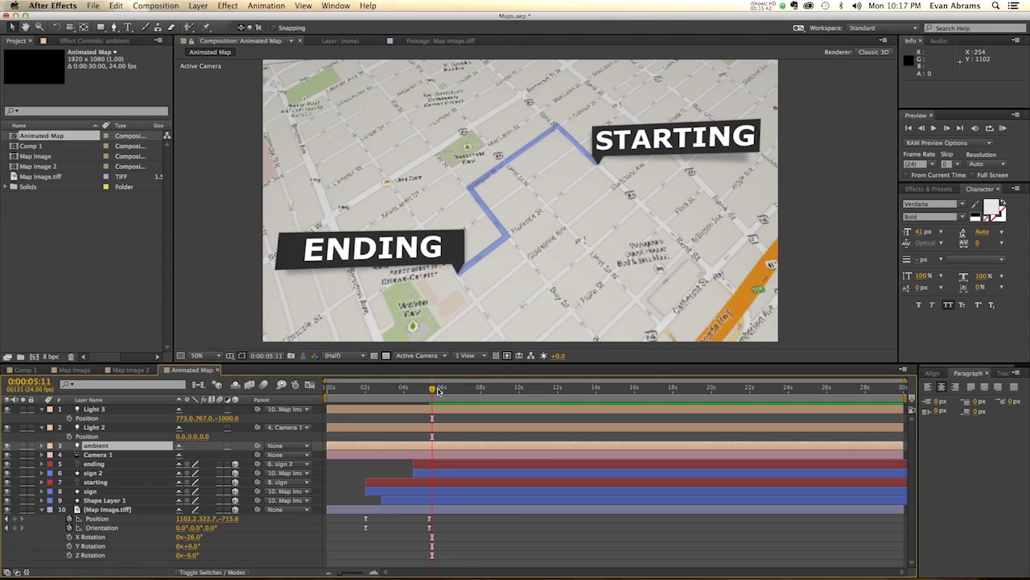
{"action": "left_click_drag", "start_coordinate": [433, 389], "coordinate": [391, 413]}
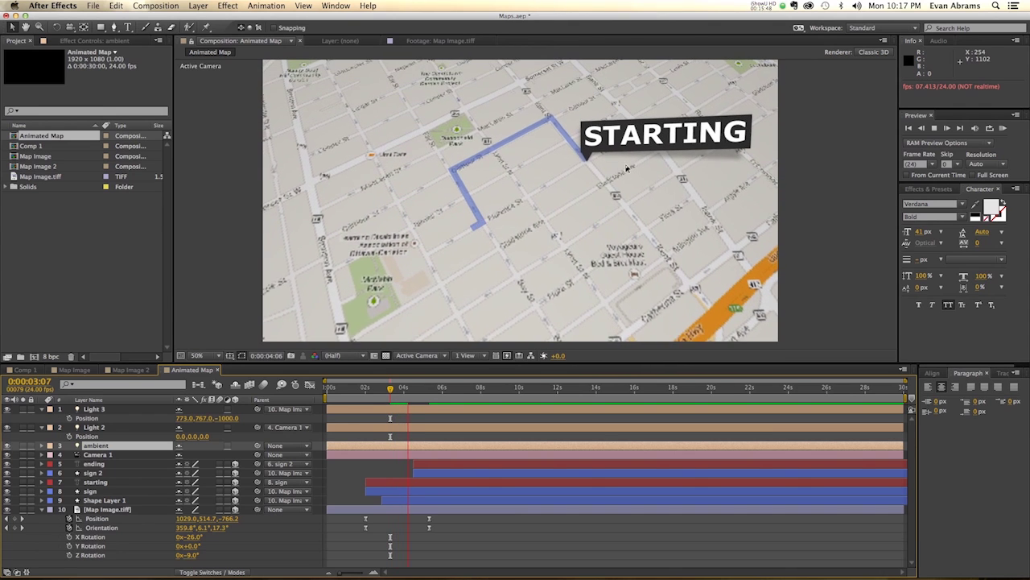
{"action": "left_click_drag", "start_coordinate": [473, 392], "coordinate": [501, 396]}
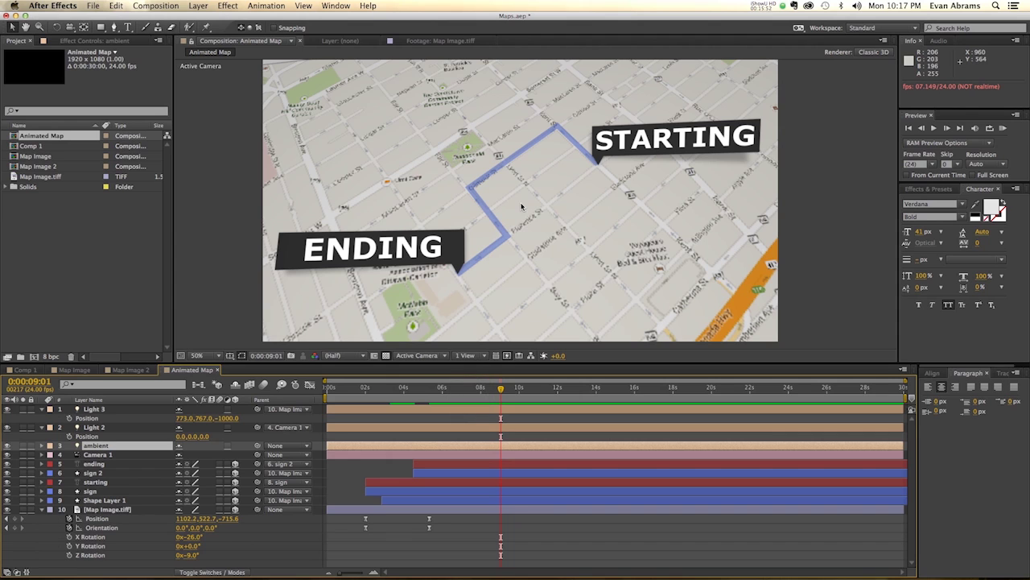
{"action": "left_click_drag", "start_coordinate": [554, 219], "coordinate": [564, 221]}
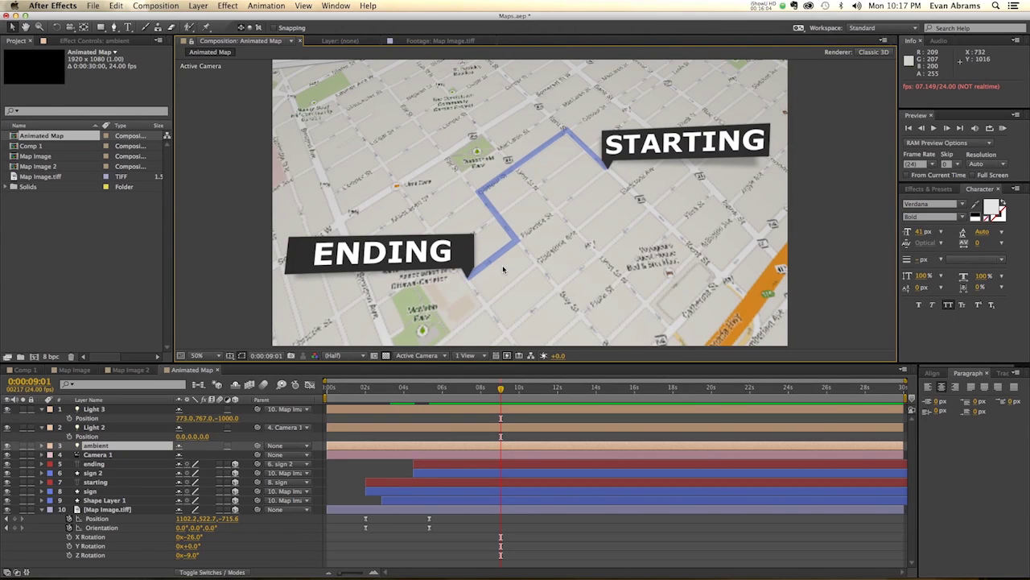
{"action": "key", "text": "slash"}
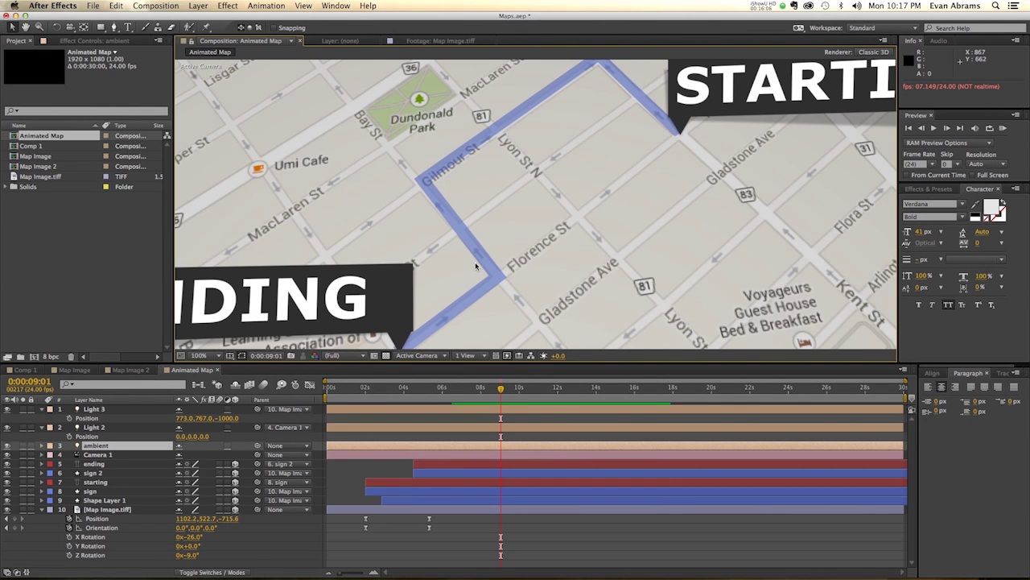
{"action": "key", "text": "shift+slash"}
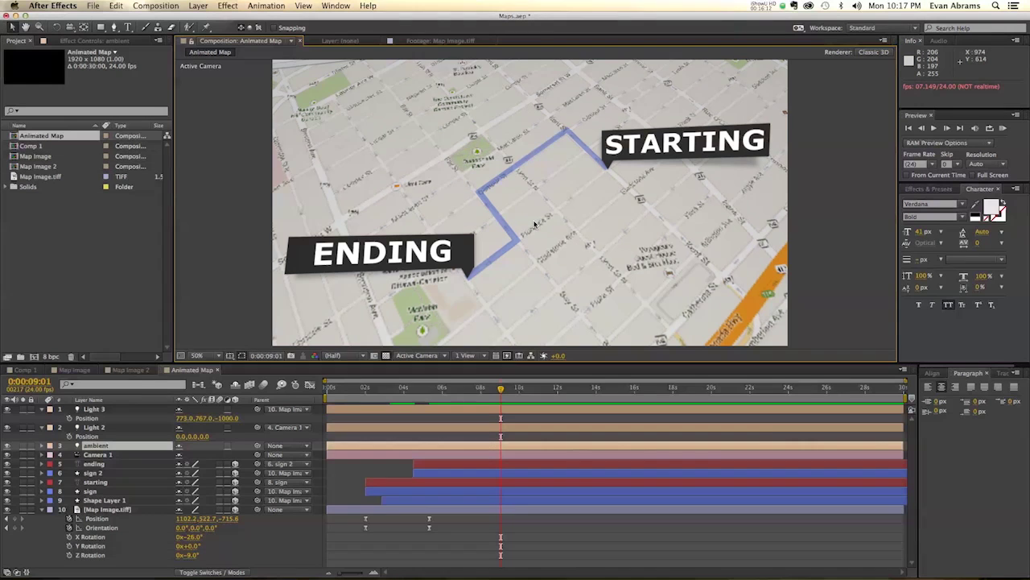
{"action": "scroll", "coordinate": [533, 223], "scroll_direction": "up", "scroll_amount": 2}
{"action": "scroll", "coordinate": [548, 232], "scroll_direction": "down", "scroll_amount": 2}
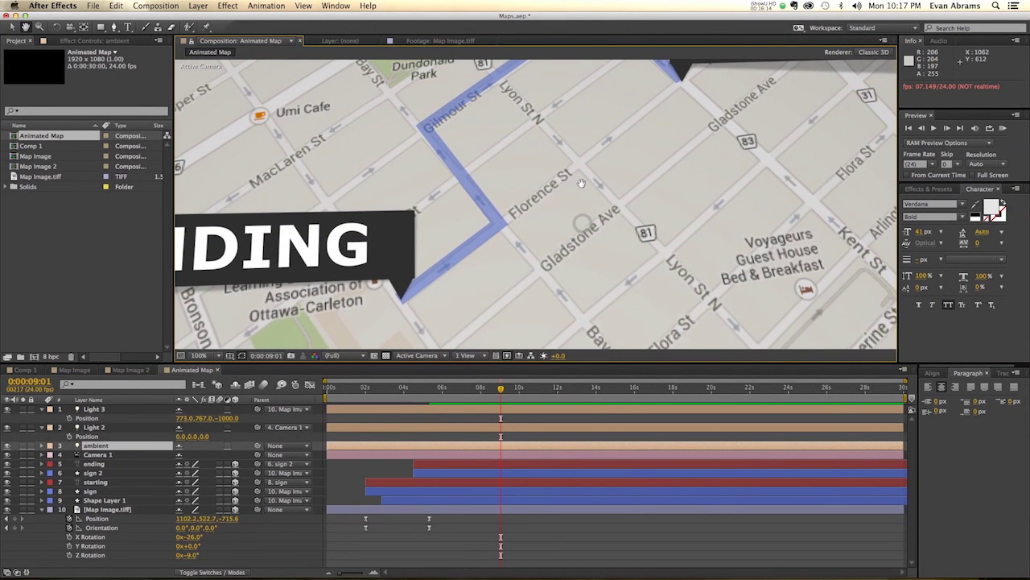